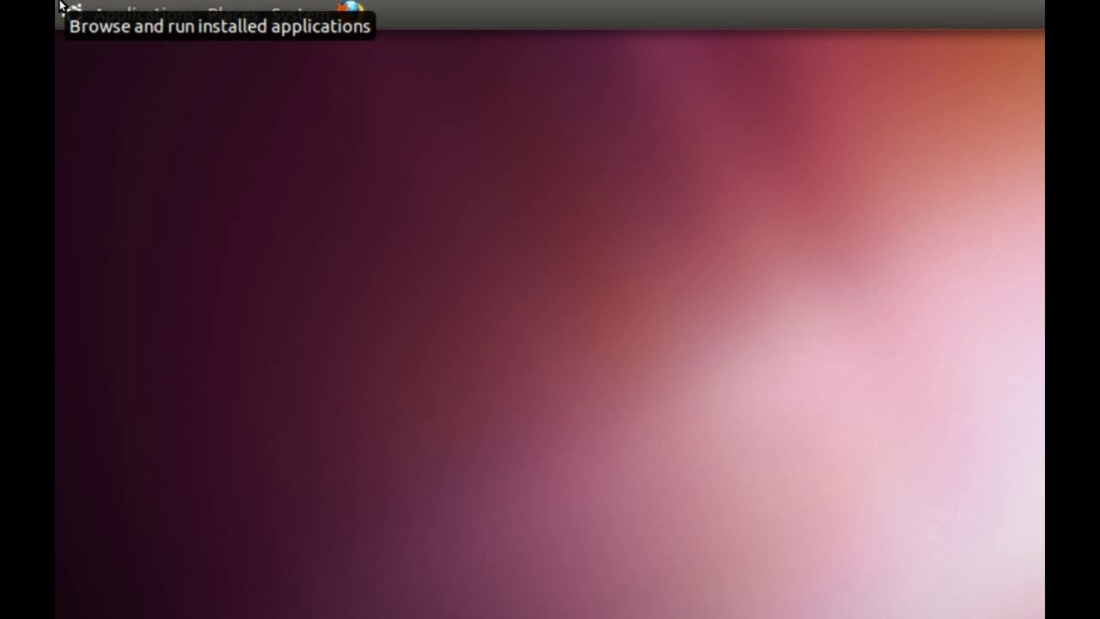
- Launch Calculator, Character Map, Disk Usage Analyzer, the print jobs manager and Search for Files
left_click(59, 9)
mouse_move(140, 45)
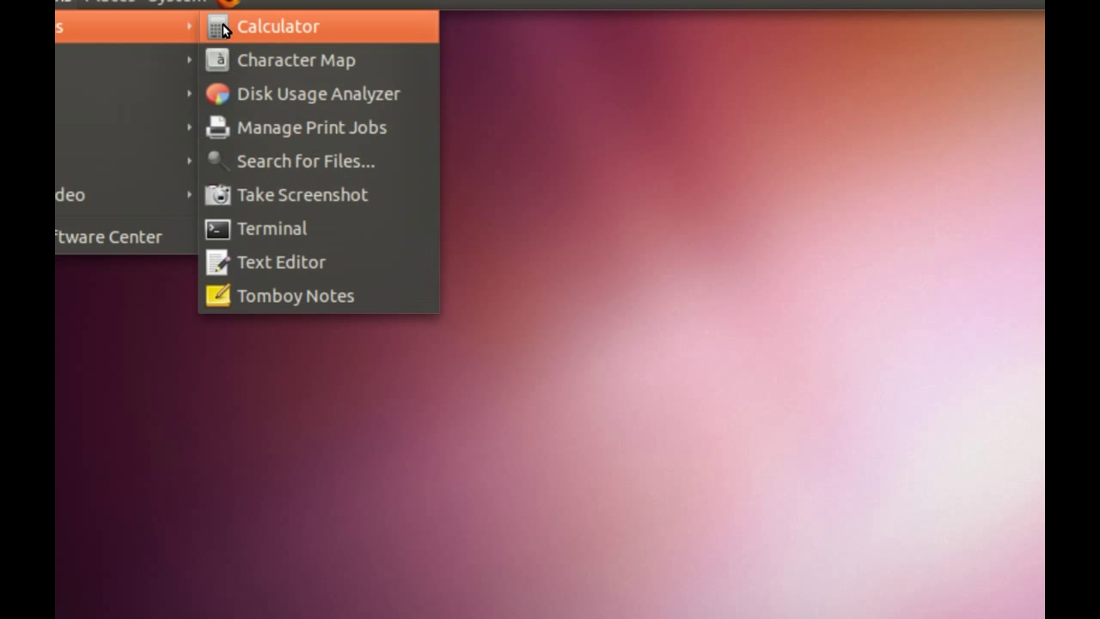
left_click(225, 27)
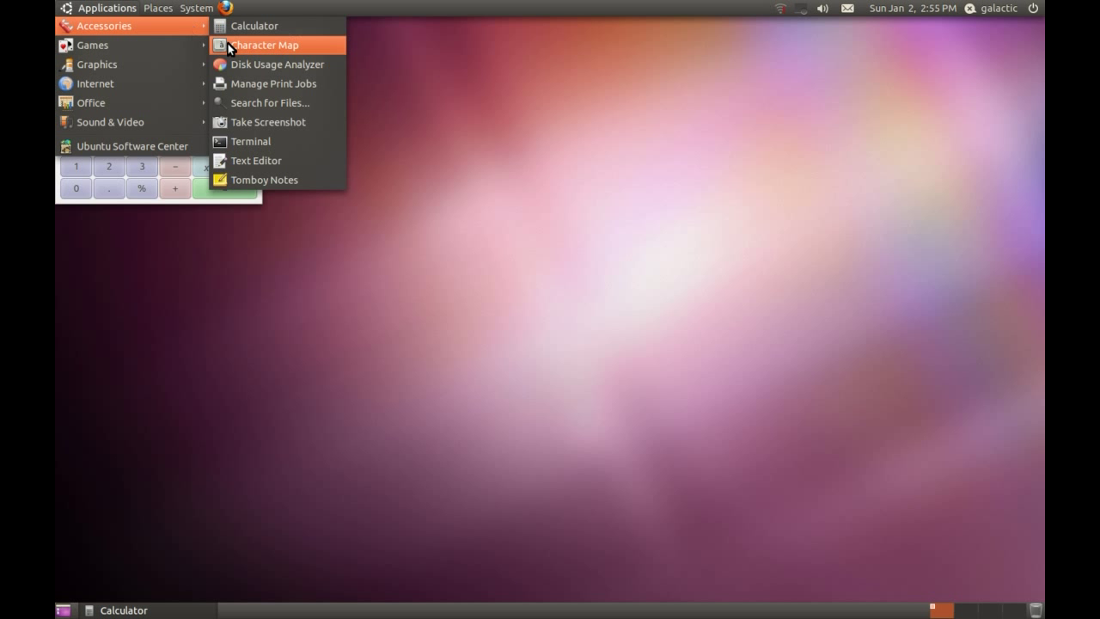
left_click(237, 59)
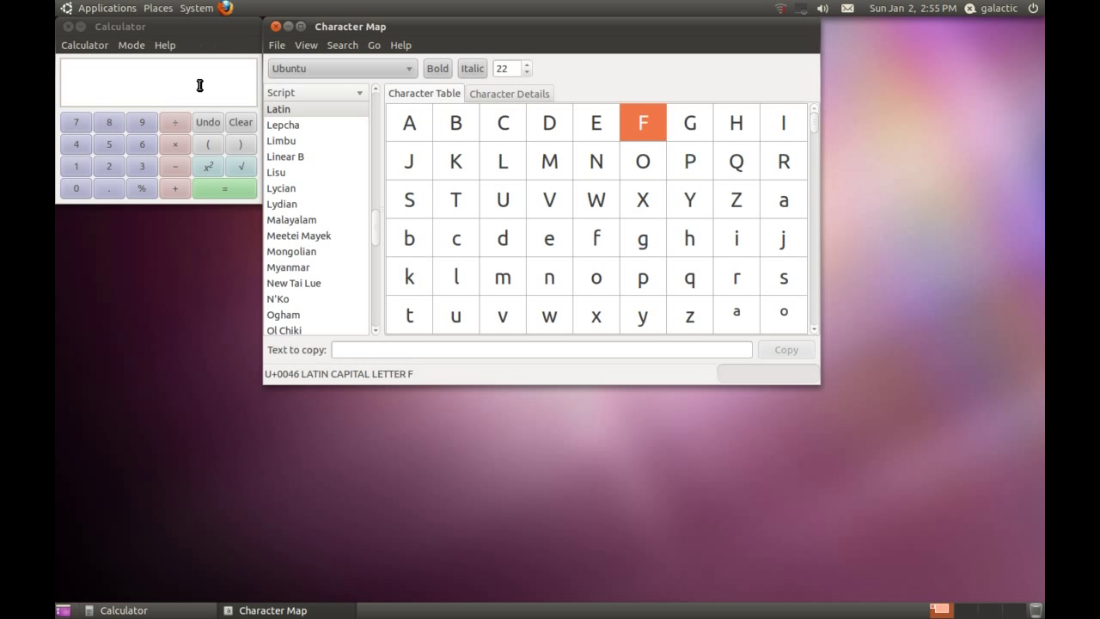
left_click(101, 8)
mouse_move(171, 25)
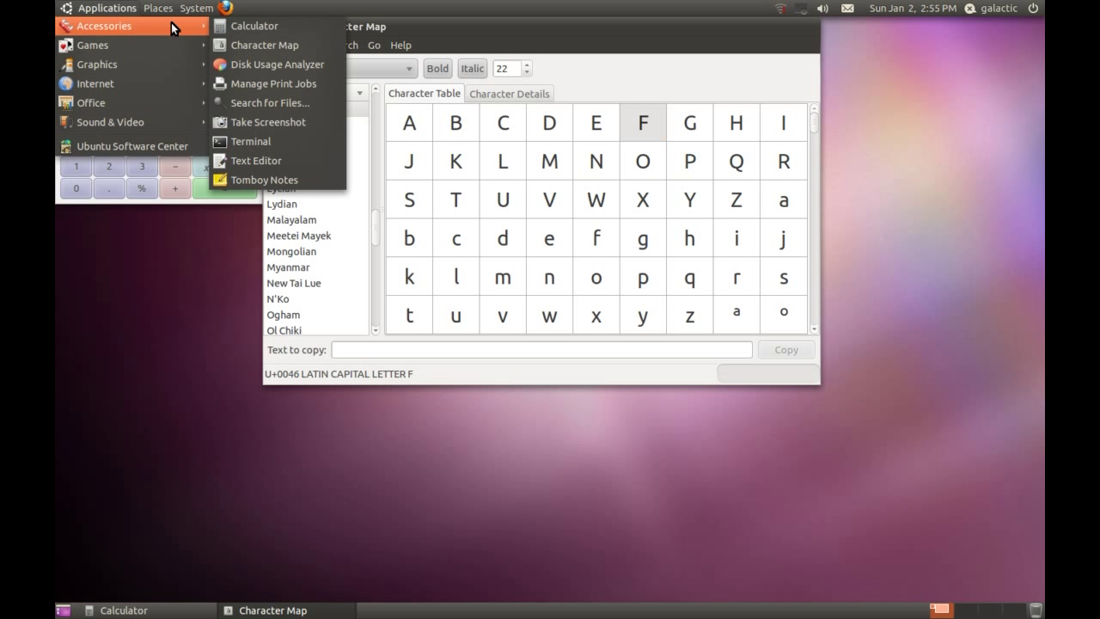
left_click(252, 64)
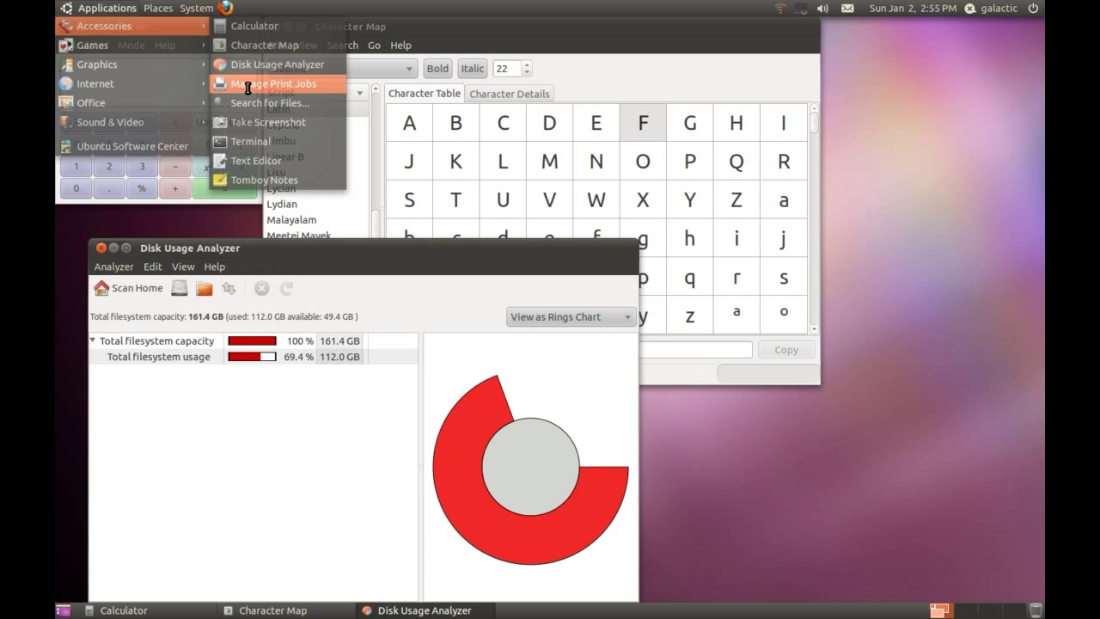
left_click(247, 85)
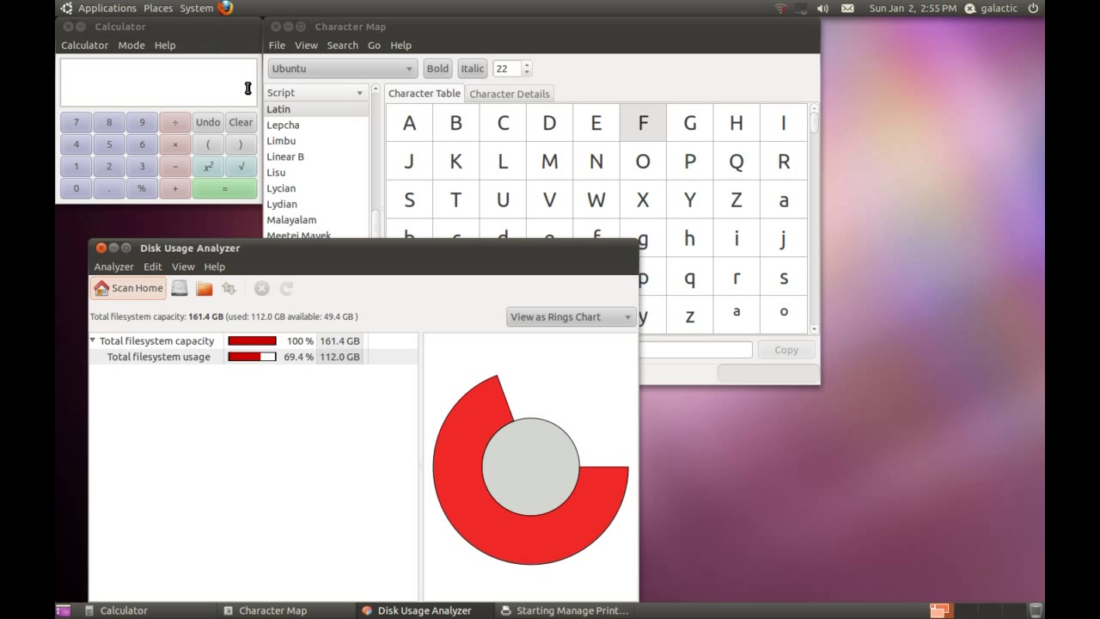
left_click(86, 7)
mouse_move(198, 26)
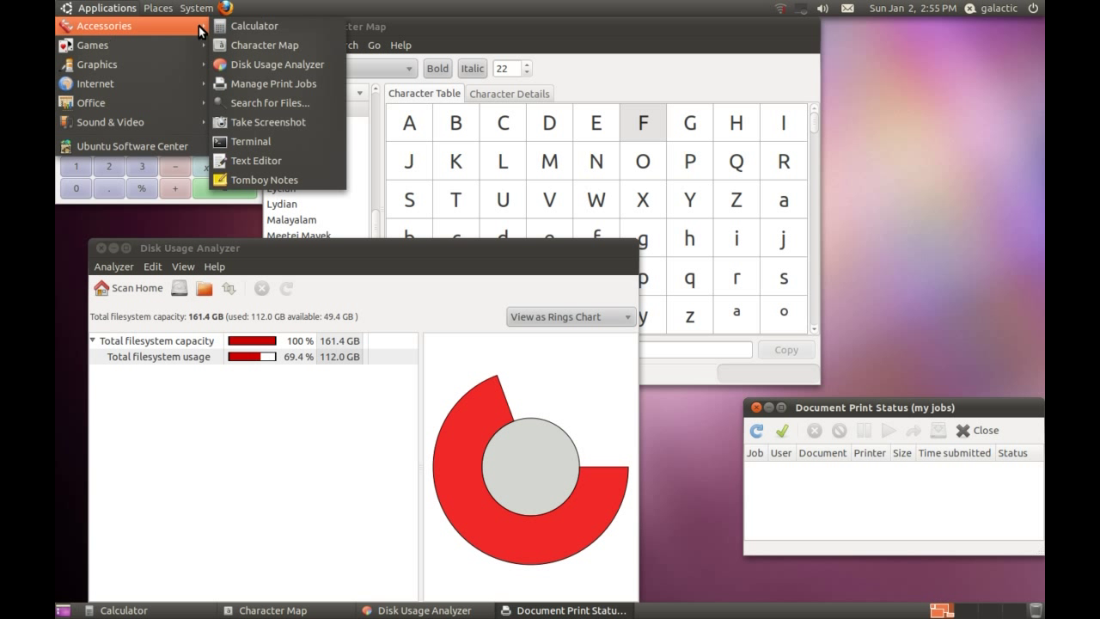
left_click(268, 103)
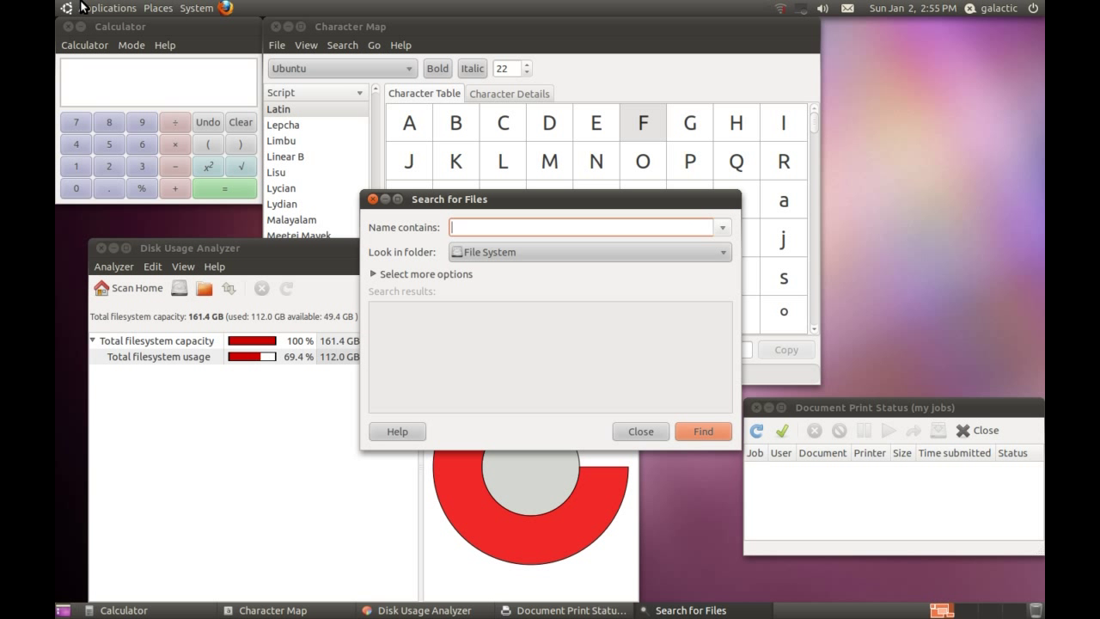
- Launch Take Screenshot, Terminal, the text editor and Tomboy Notes, then minimize all windows
left_click(101, 8)
mouse_move(142, 33)
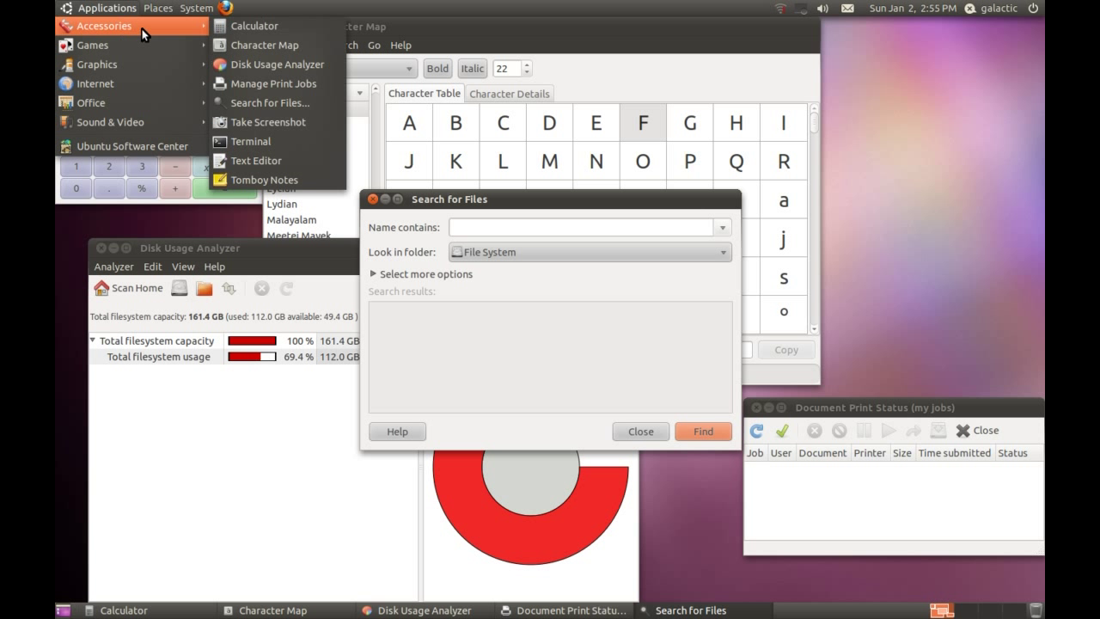
left_click(259, 123)
left_click(77, 7)
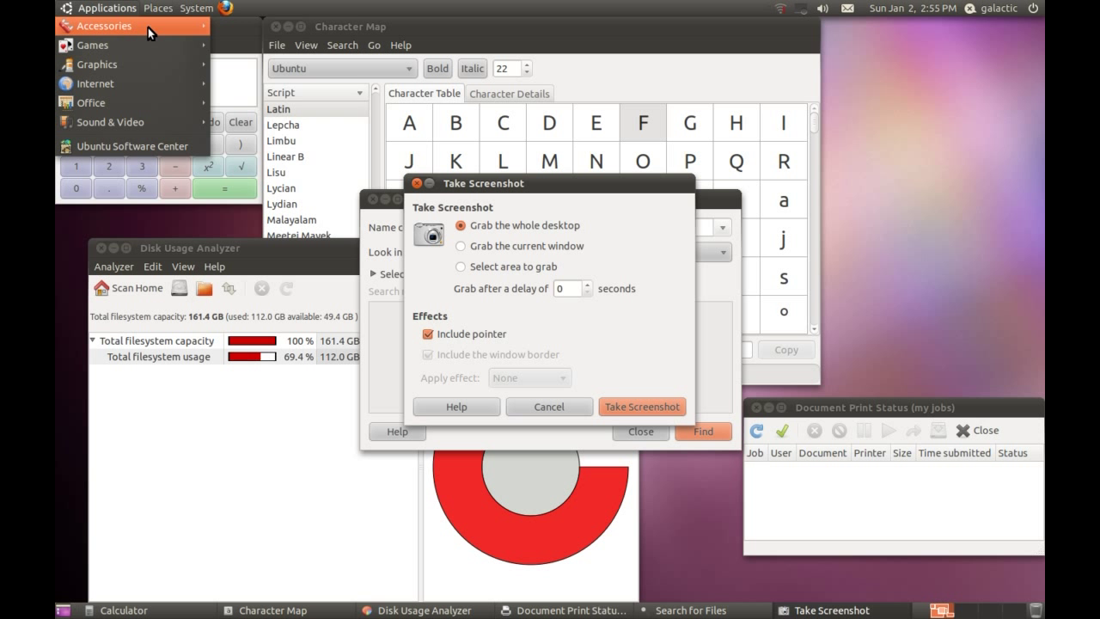
mouse_move(147, 28)
left_click(252, 134)
left_click(99, 8)
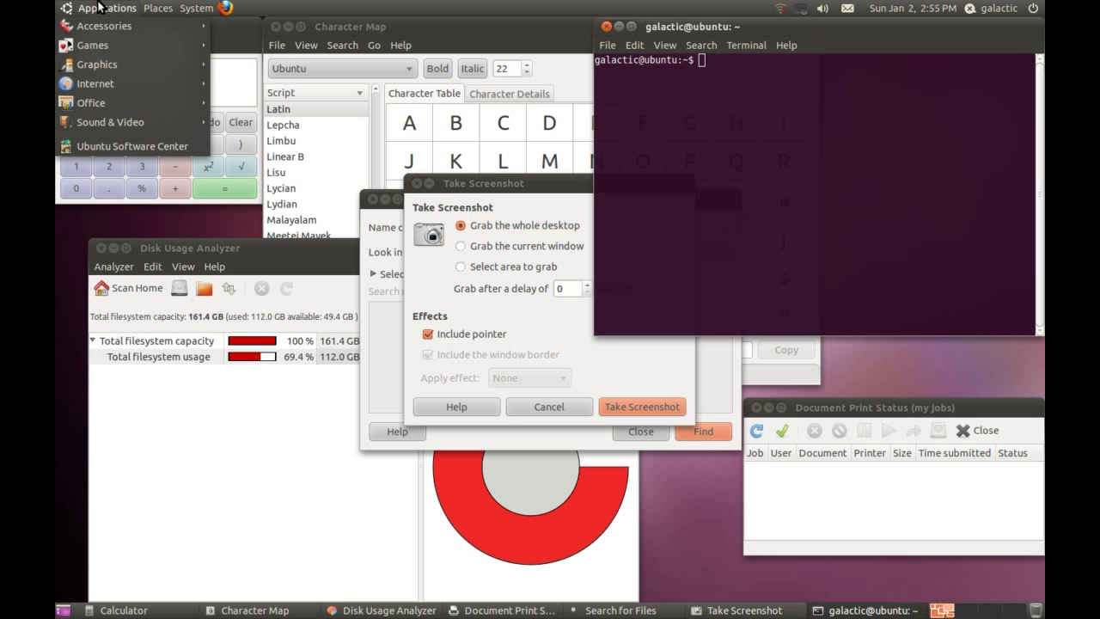
mouse_move(137, 26)
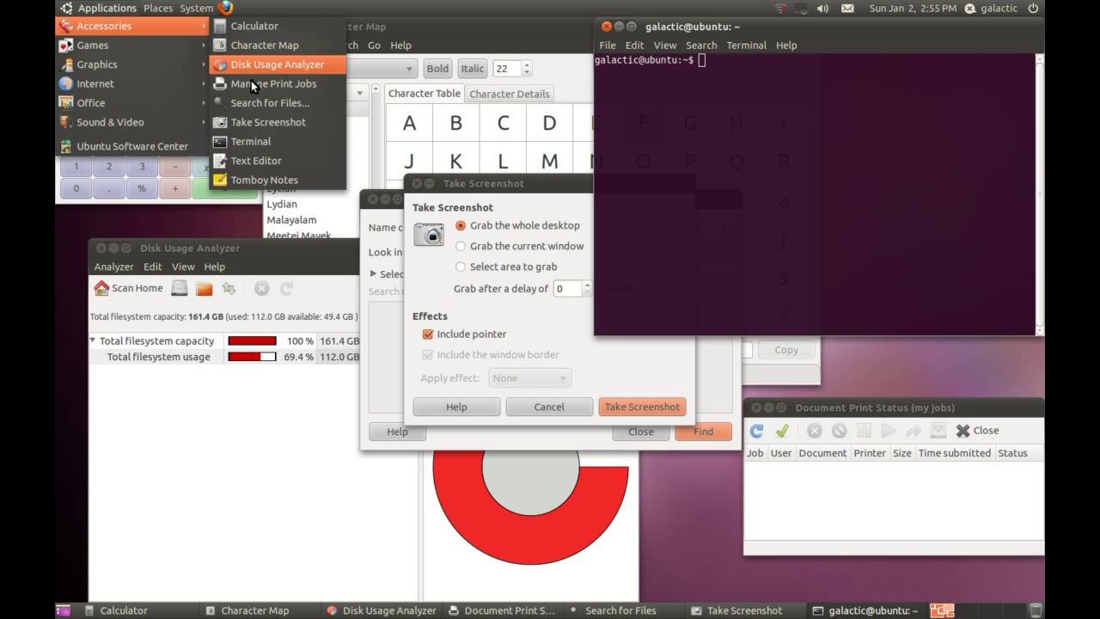
left_click(257, 160)
left_click(99, 8)
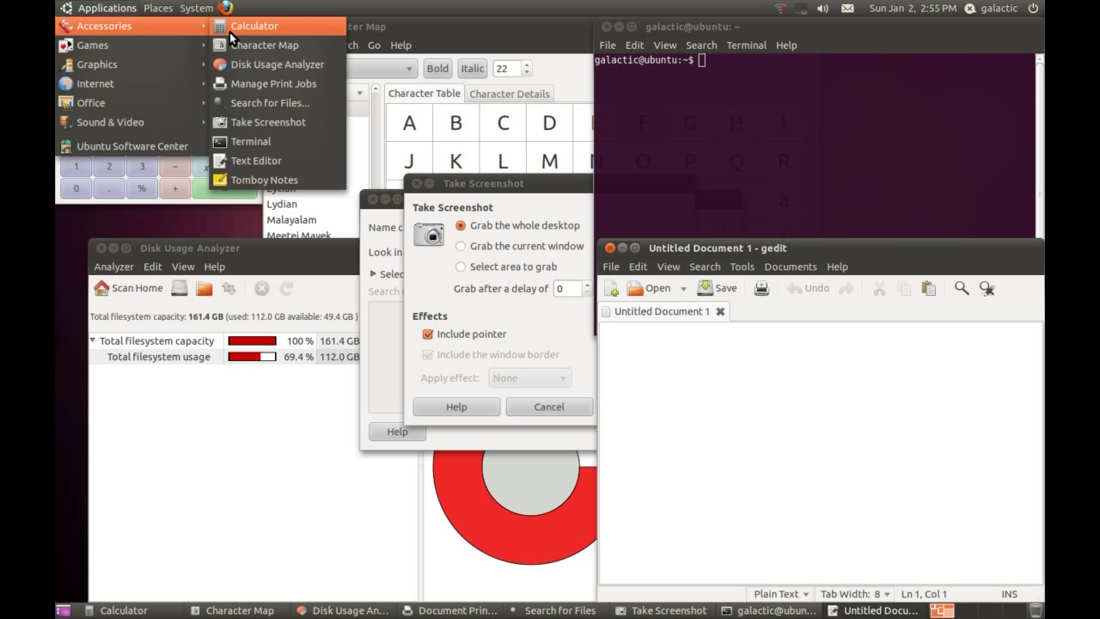
left_click(254, 180)
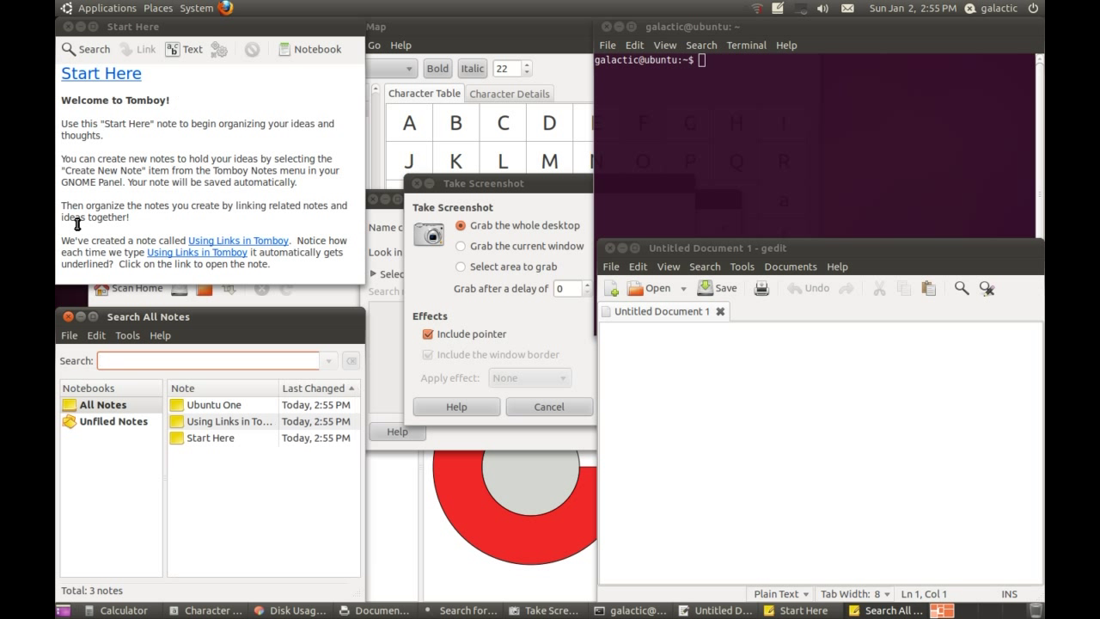
left_click(63, 610)
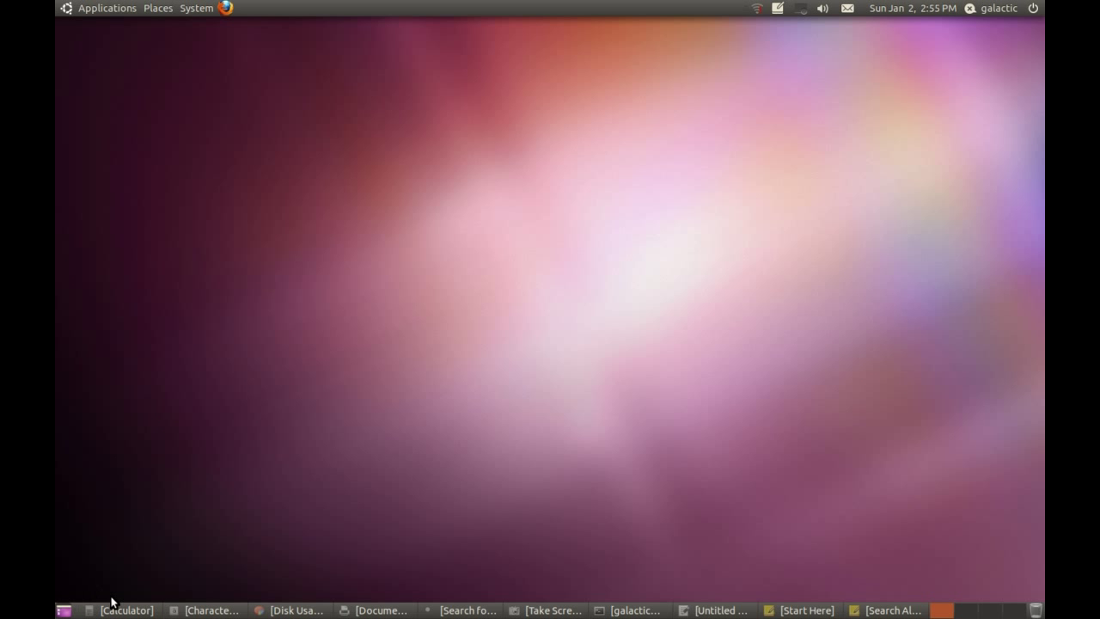
- Restore the minimized Calculator window from the bottom panel
left_click(110, 608)
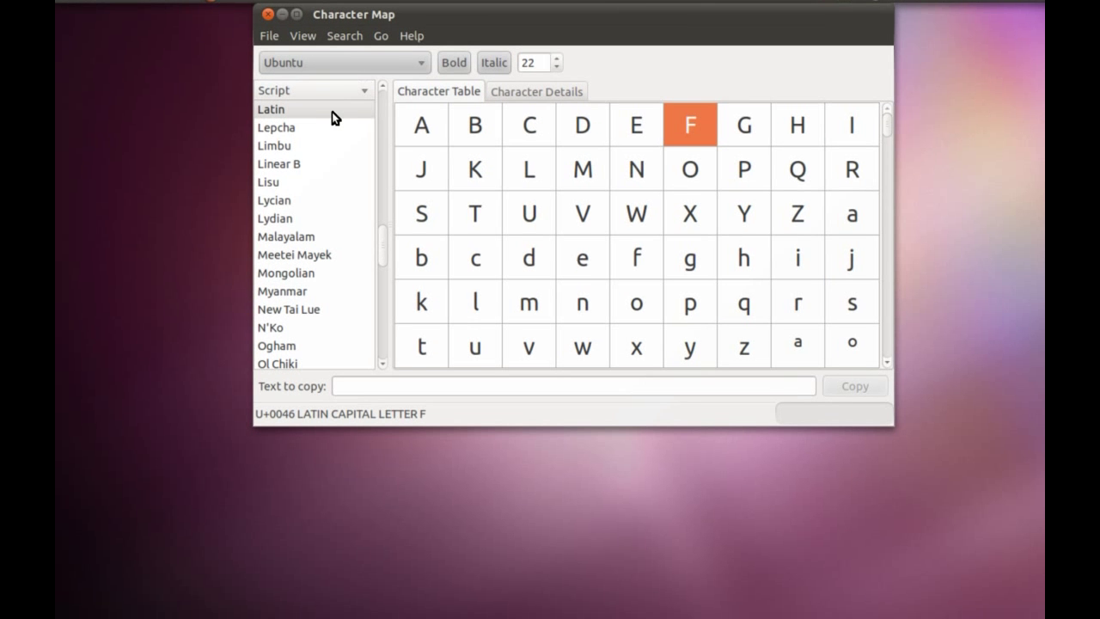
- View capital F's character details, then select g and scroll through the accented Latin letters
left_click(507, 88)
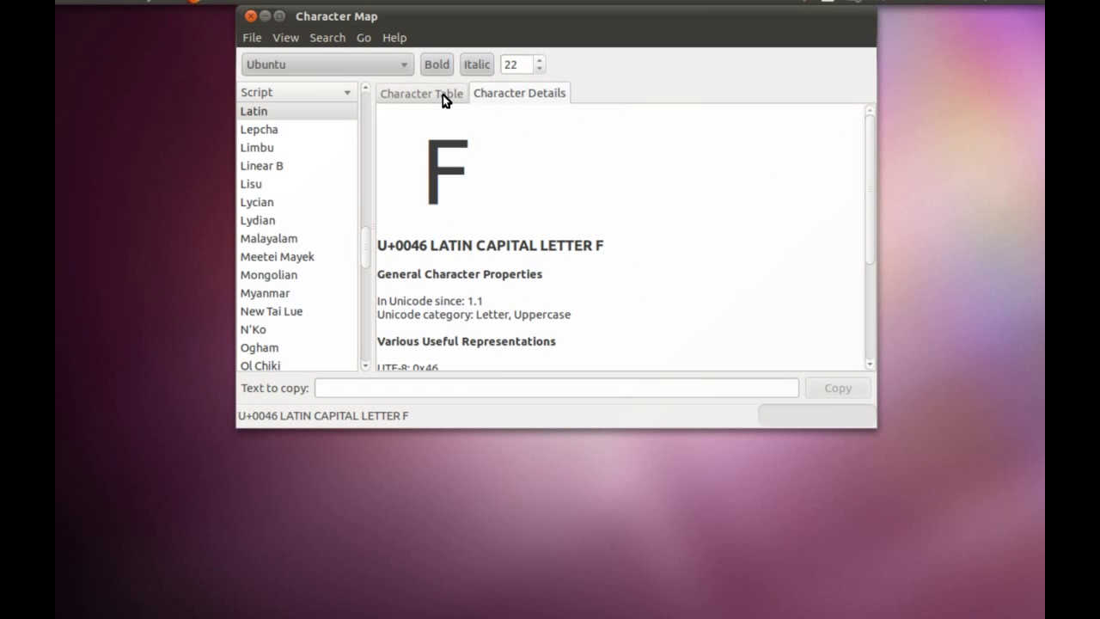
left_click(446, 88)
key("g")
scroll(626, 198, "up", 3)
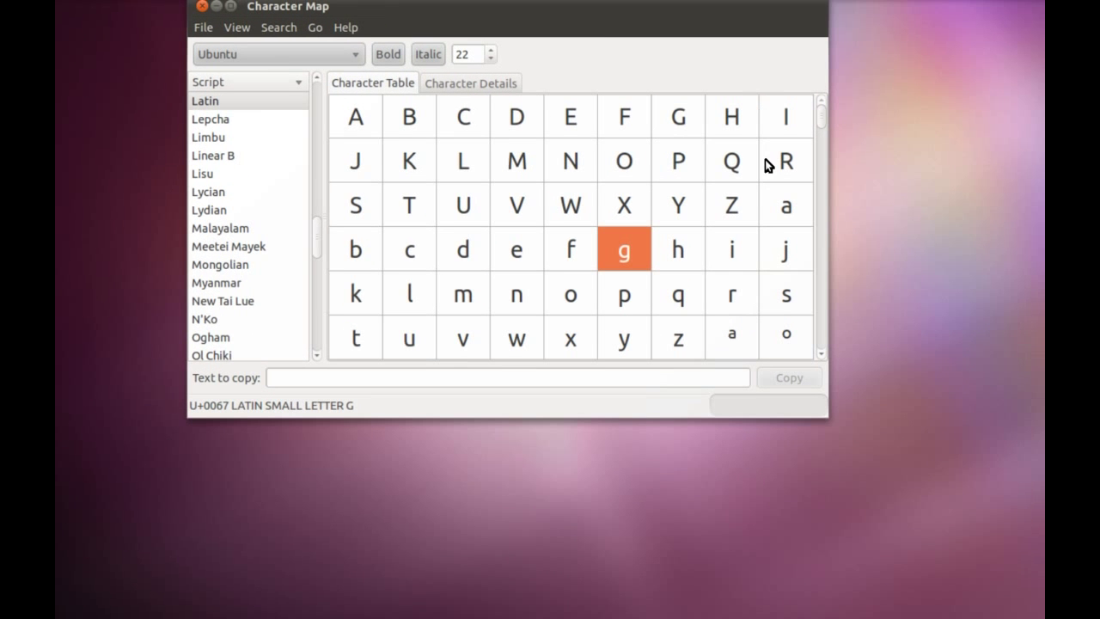
scroll(821, 129, "down", 5)
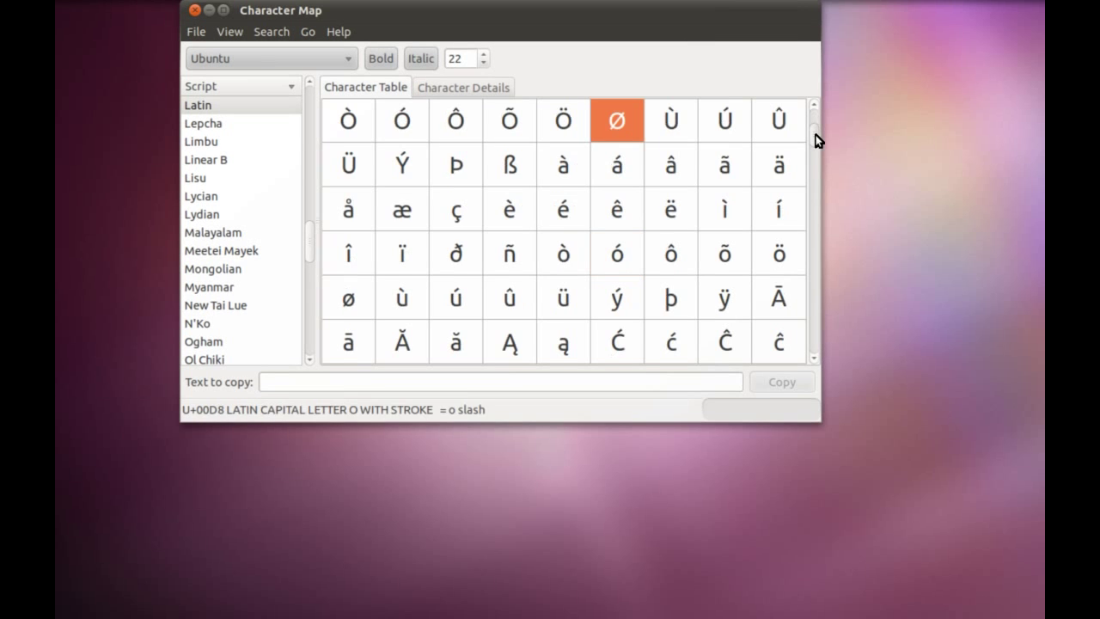
scroll(816, 141, "down", 6)
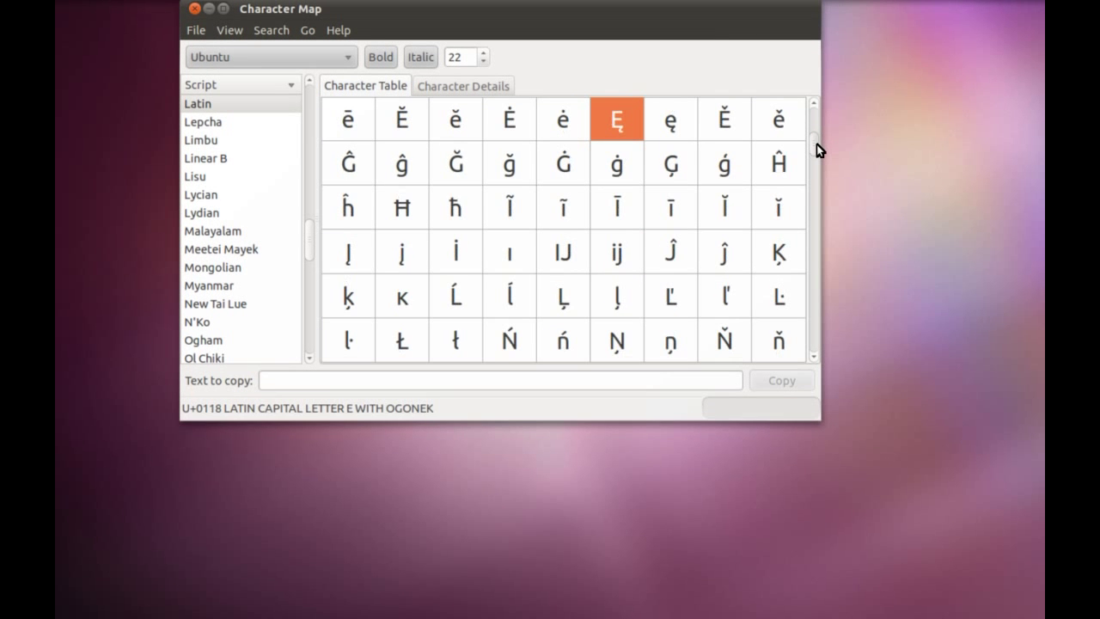
left_click_drag(816, 144, 820, 169)
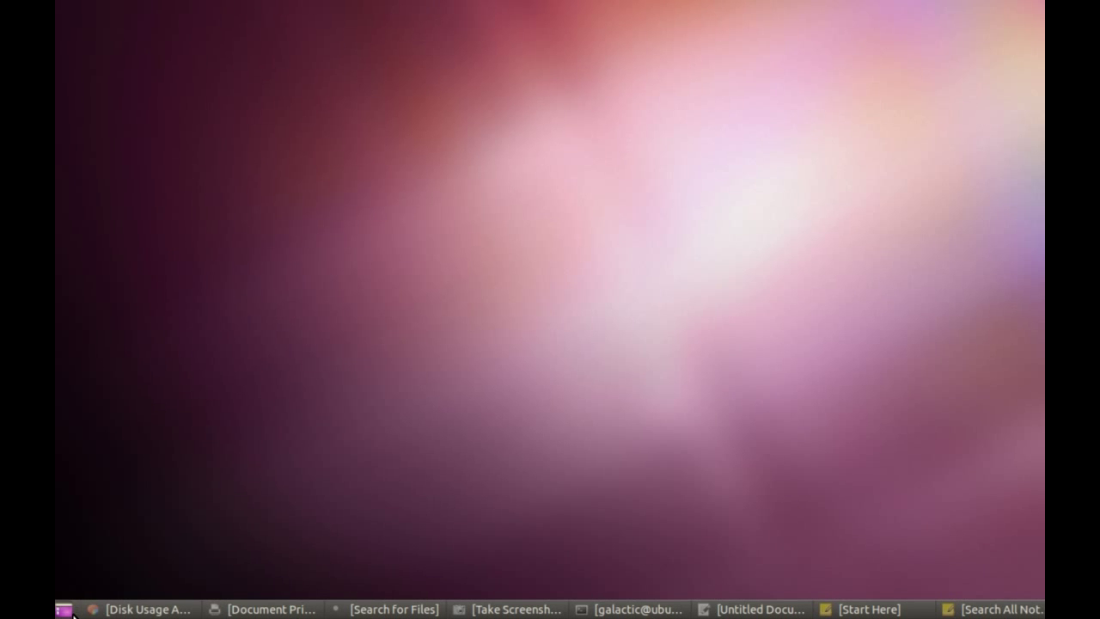
- Restore and centre Disk Usage Analyzer, then scan the home folder, where Pictures uses 53.2%
left_click(129, 611)
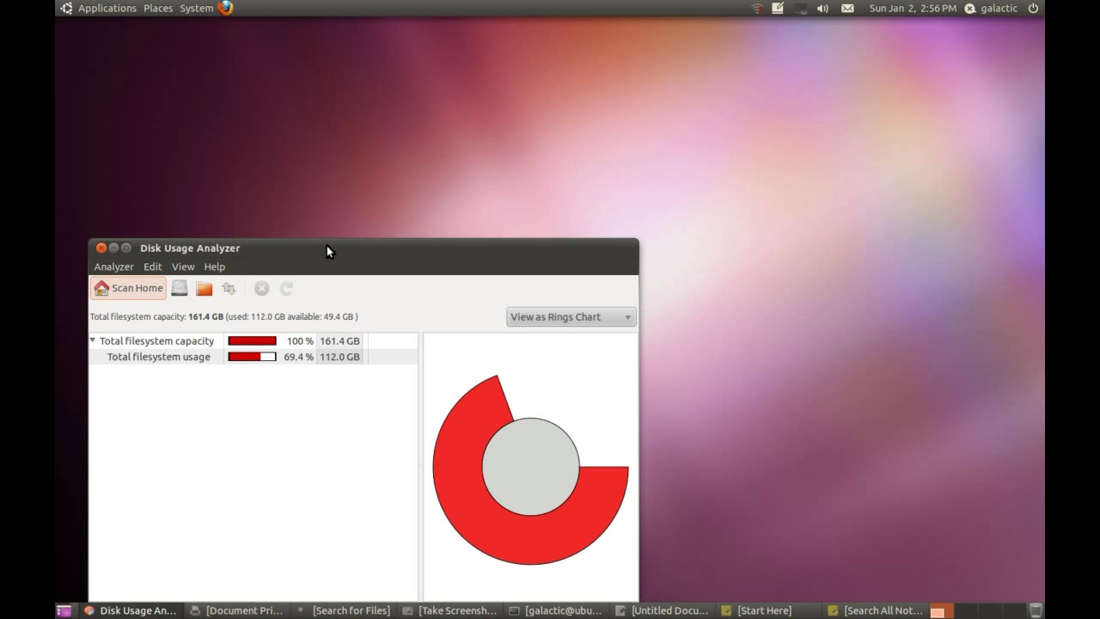
left_click_drag(327, 247, 507, 115)
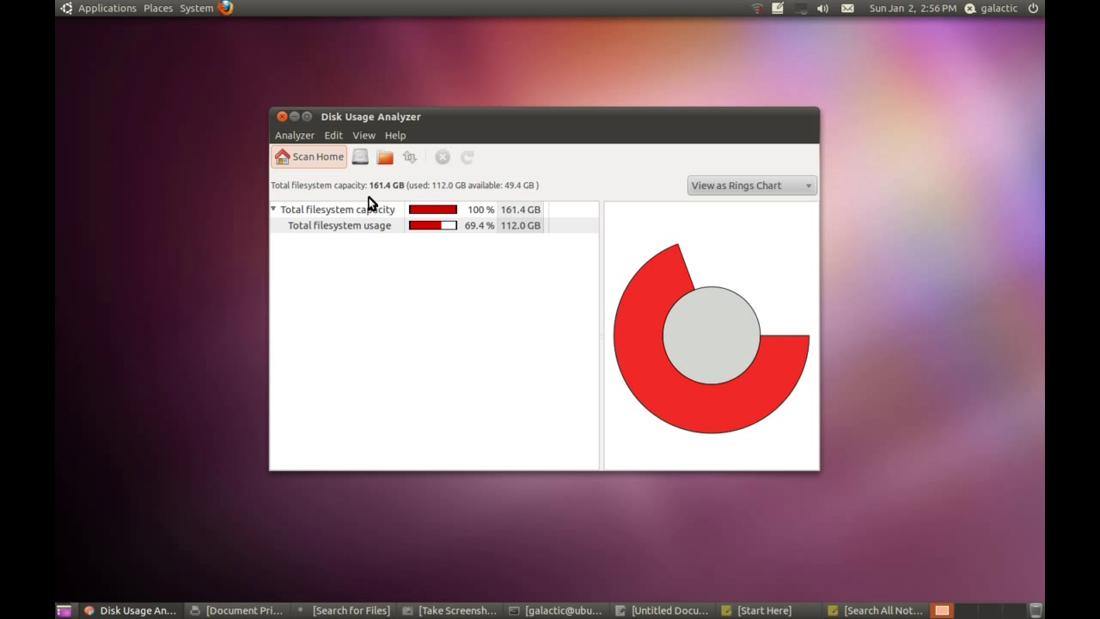
left_click(324, 157)
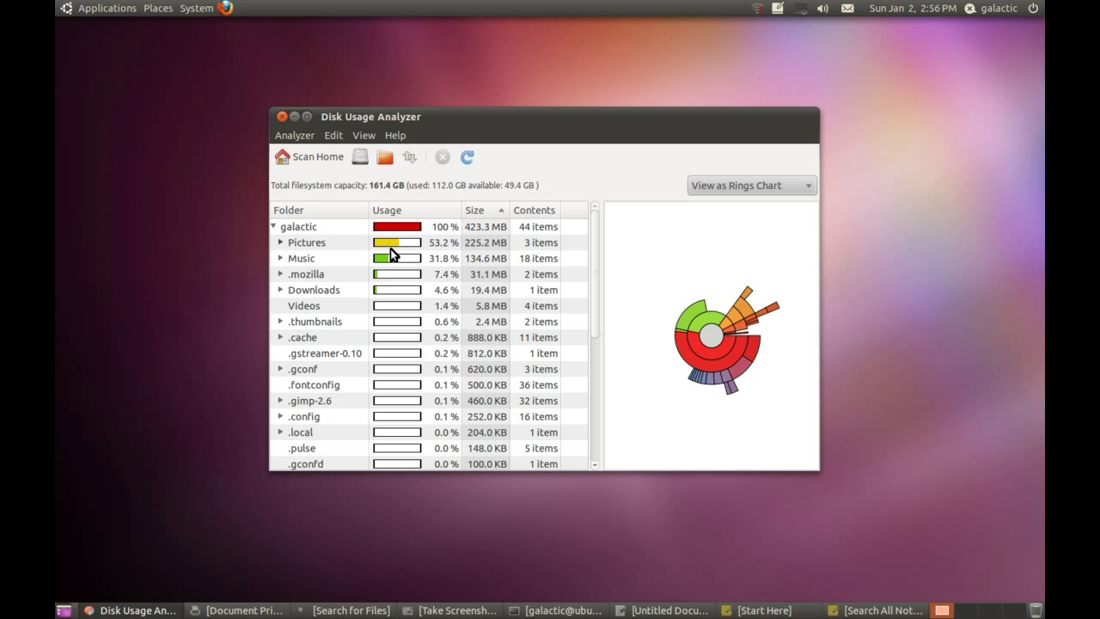
scroll(390, 249, "down", 1)
scroll(391, 250, "up", 1)
- Quit Disk Usage Analyzer and move Document Print Status, with its empty job list, to the centre
key("ctrl+q")
left_click(138, 610)
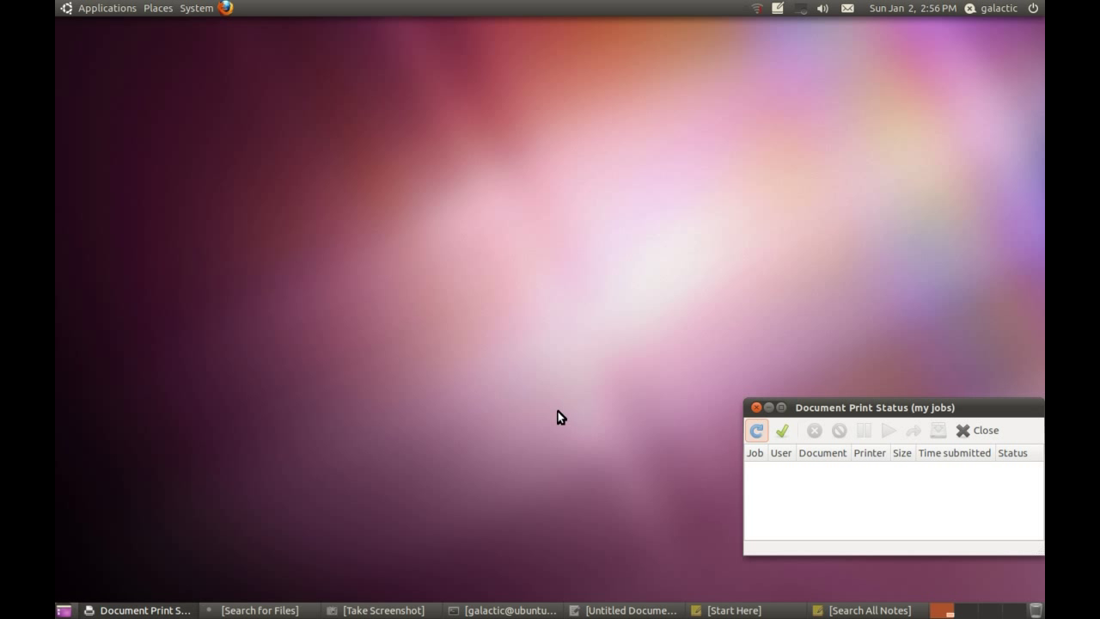
left_click_drag(802, 405, 411, 198)
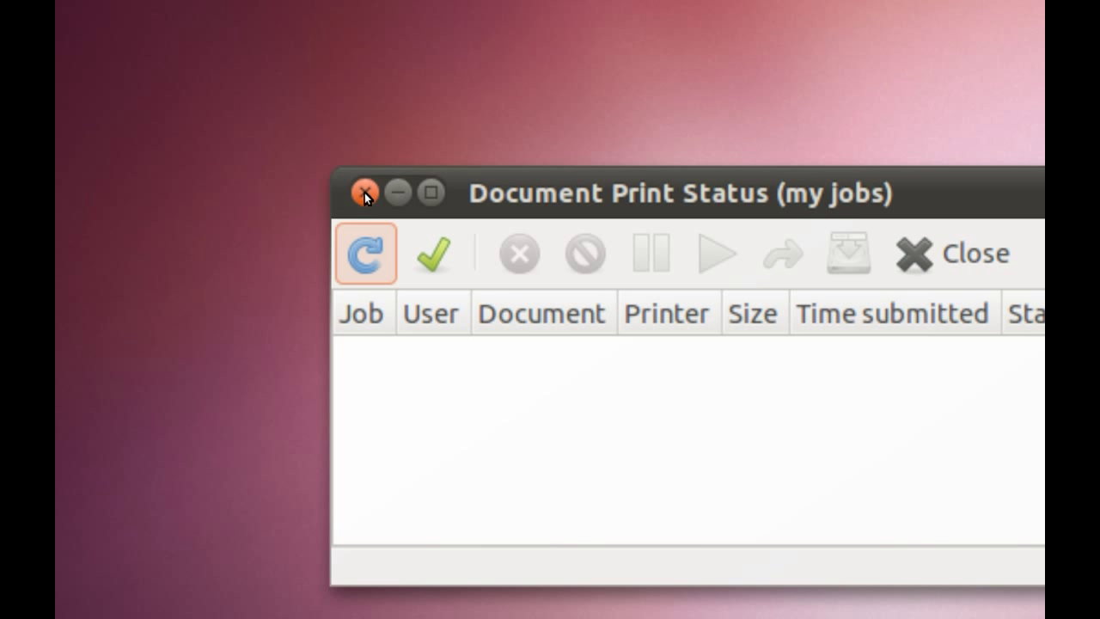
- Close Print Status and search the home folder for names containing 'ubutnu', scrolling the results
left_click(364, 193)
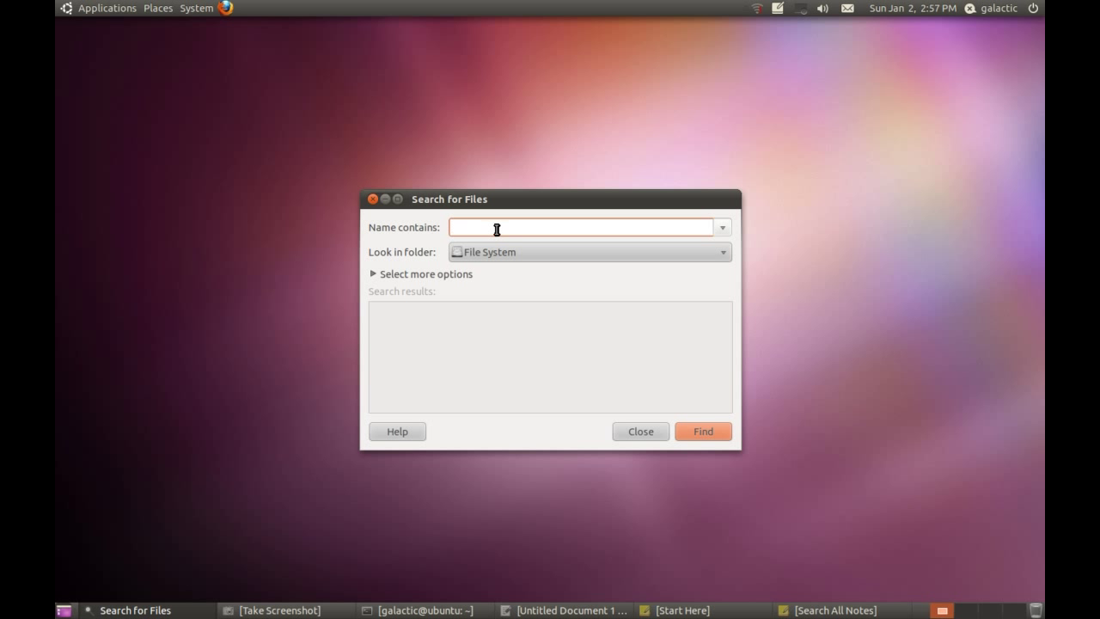
type("ubutnu")
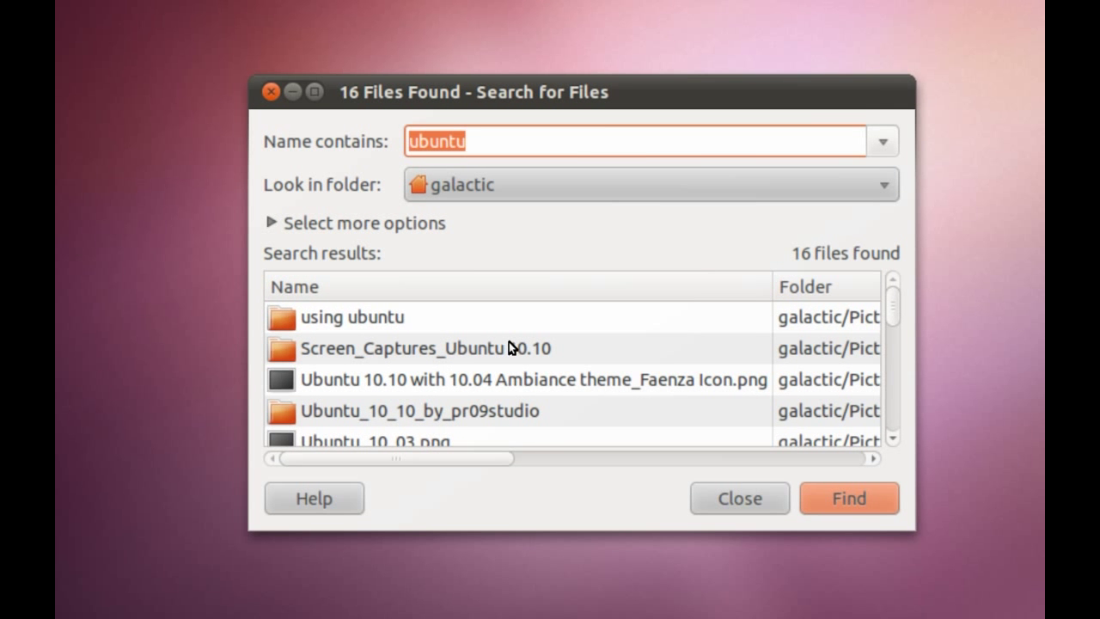
scroll(509, 347, "down", 3)
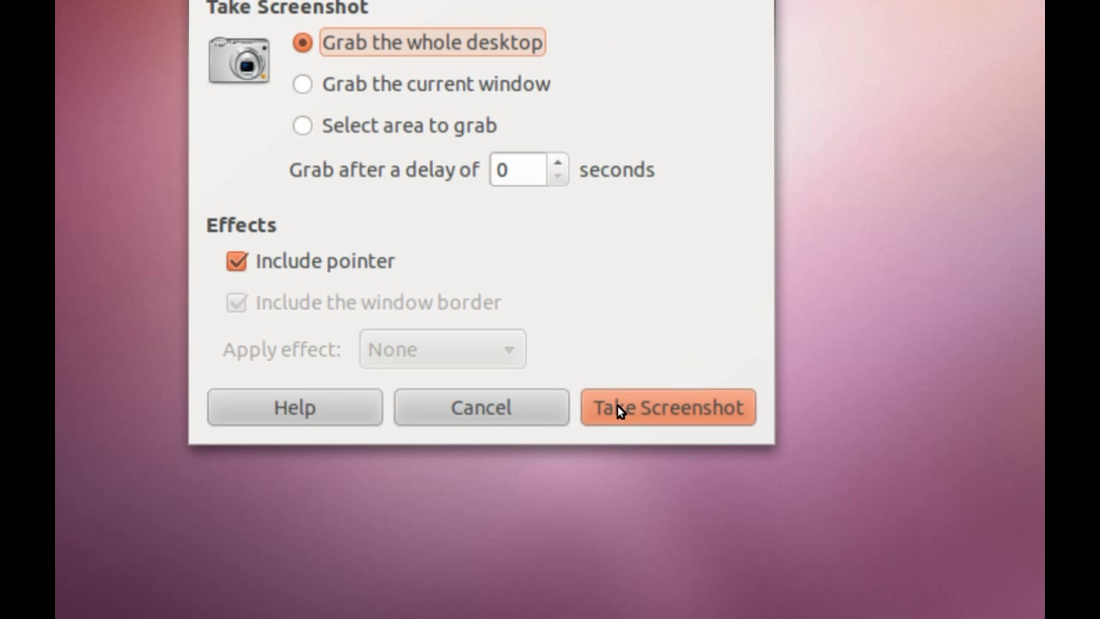
- Save a full-desktop capture as Screenshot.png, open it, then restore and centre Terminal
left_click(722, 441)
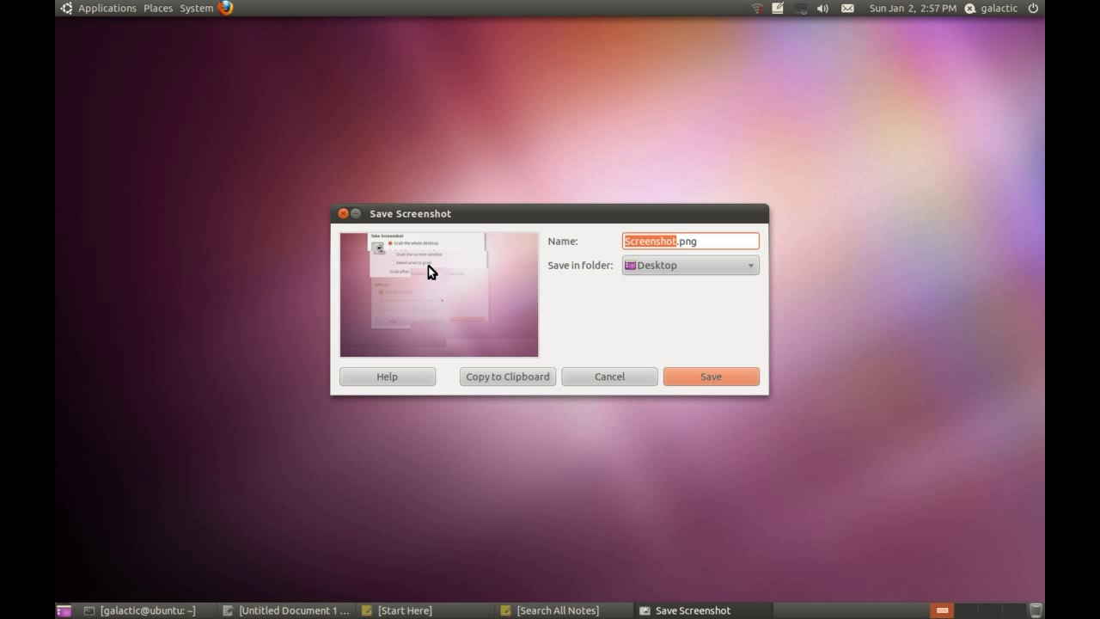
left_click(683, 381)
double_click(124, 33)
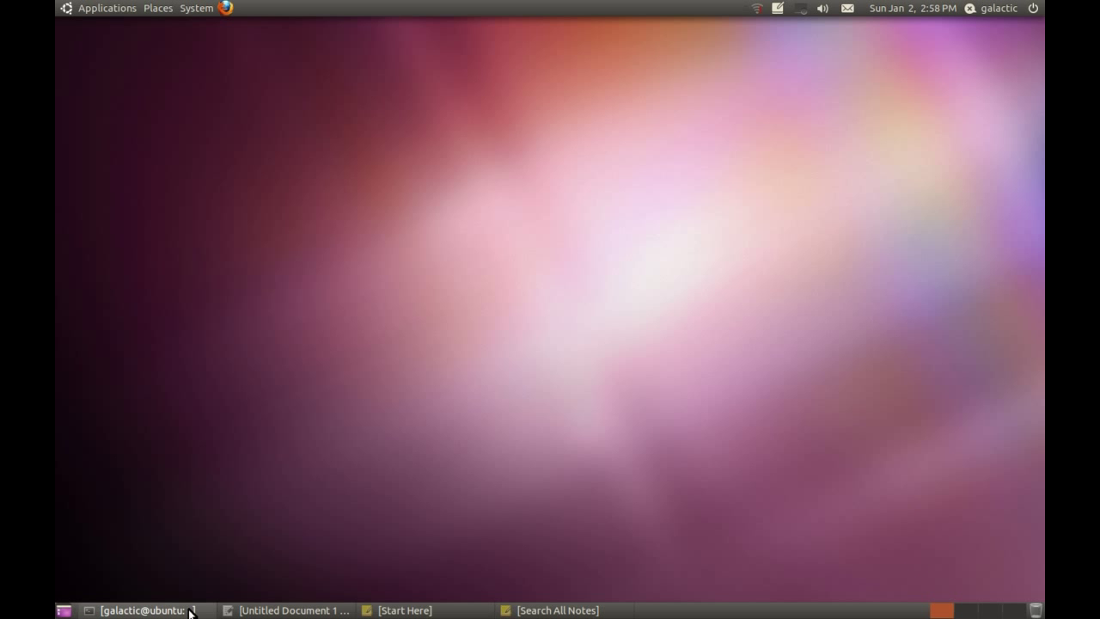
left_click(146, 610)
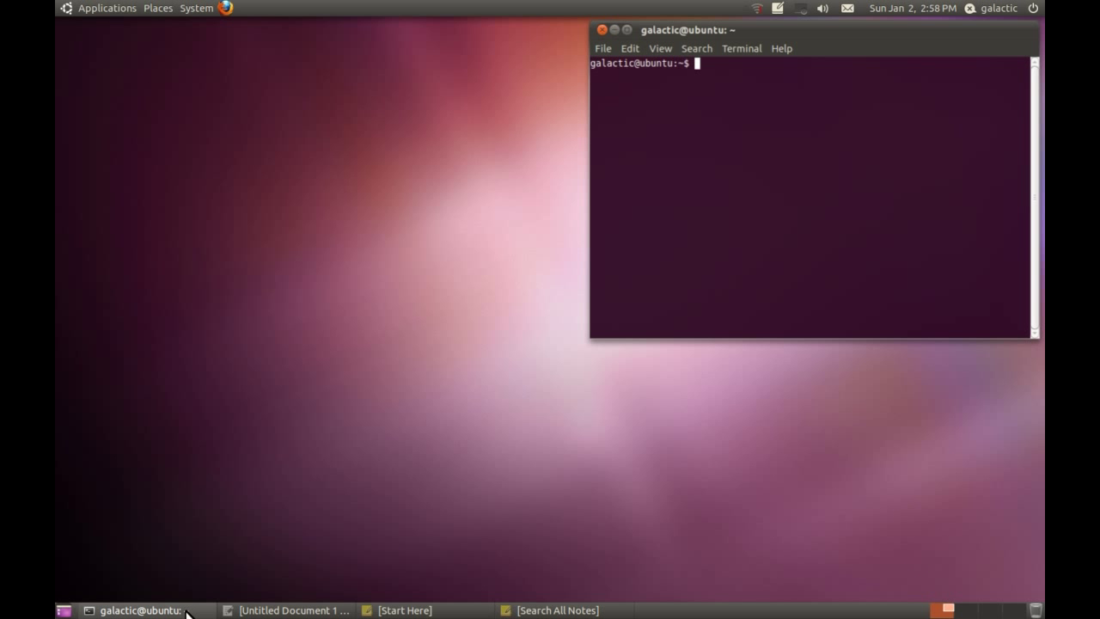
left_click_drag(716, 31, 435, 124)
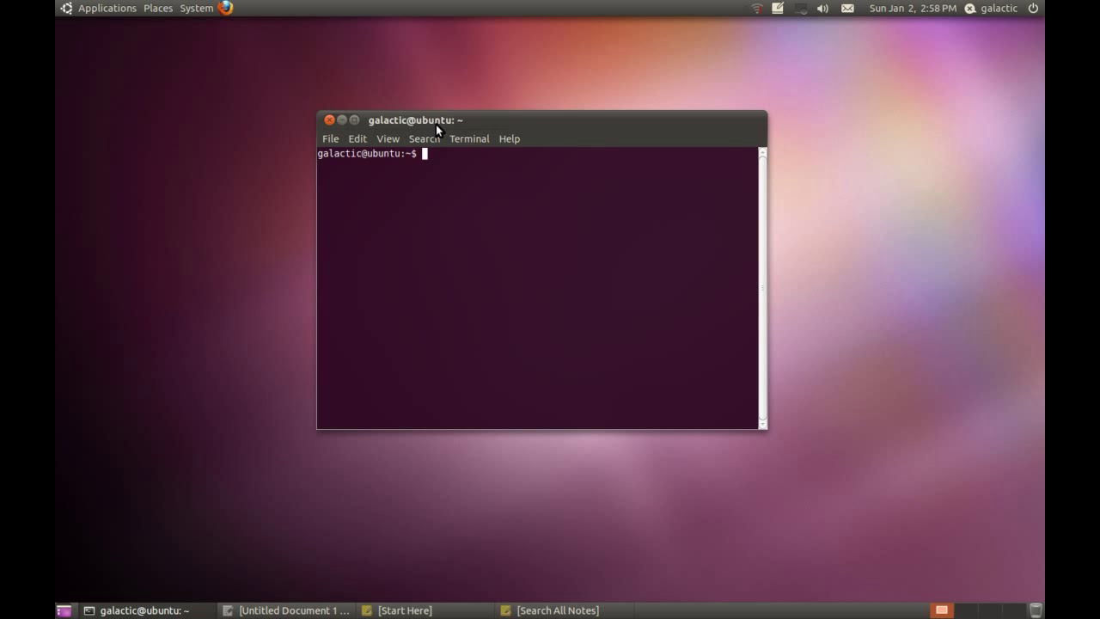
- Close Terminal, move gedit's Untitled Document 1 to the centre and briefly open its Search menu
left_click(329, 120)
left_click(123, 613)
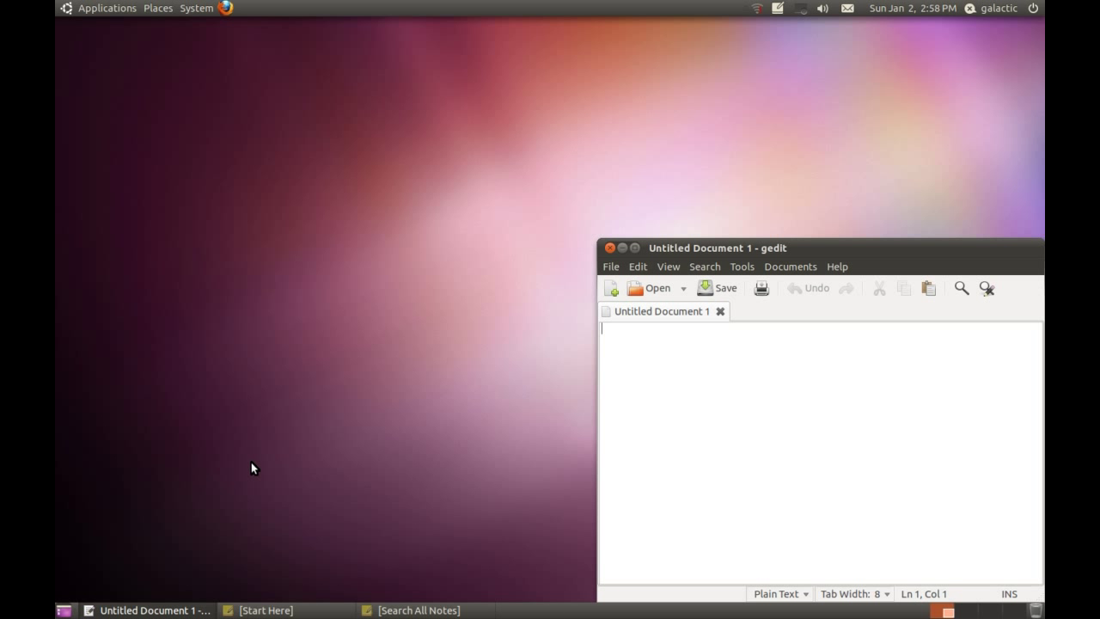
left_click_drag(667, 246, 498, 164)
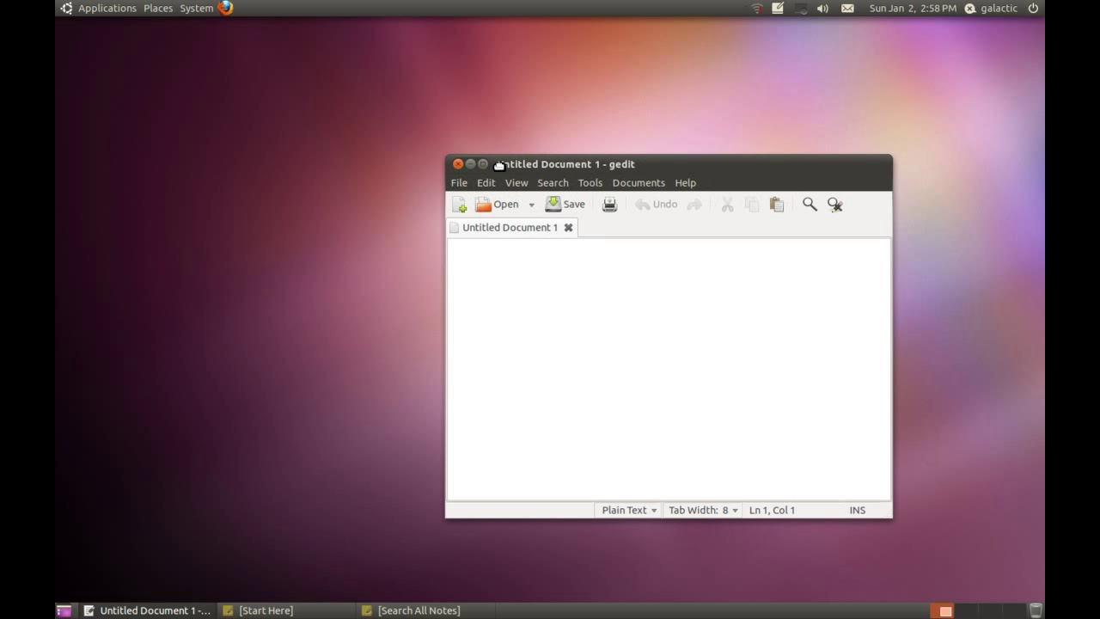
left_click(542, 182)
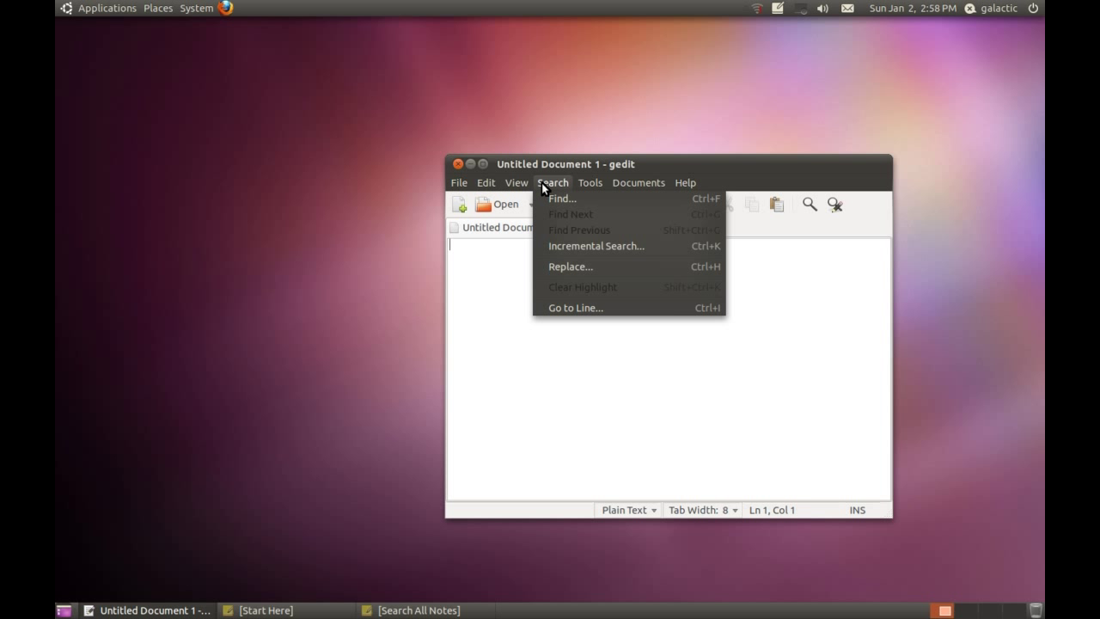
left_click(541, 182)
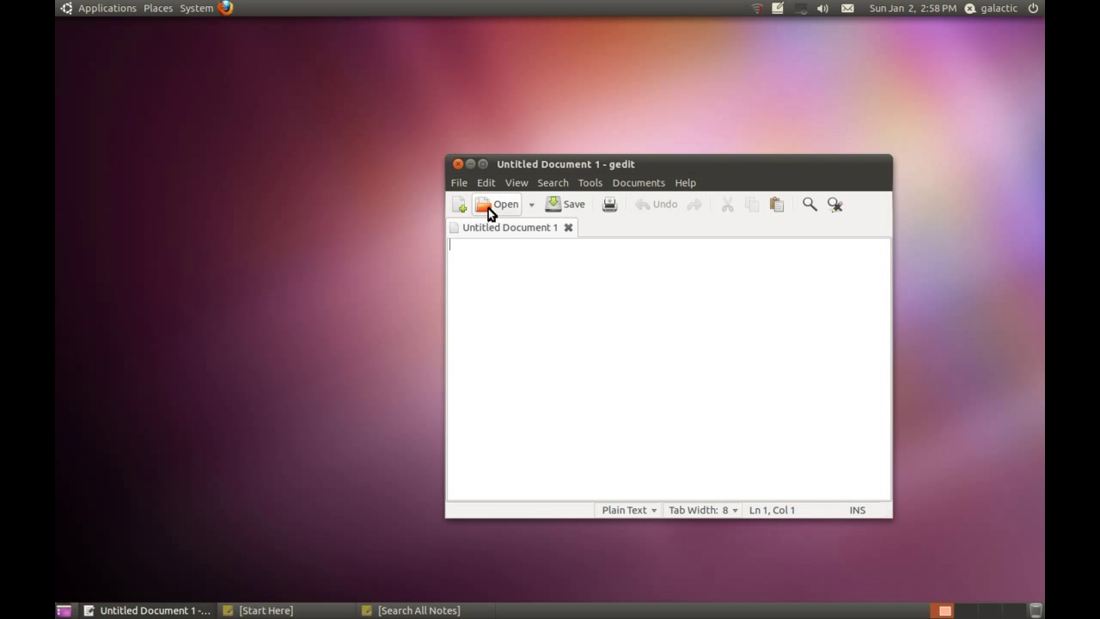
- Restore the Start Here note and the Search All Notes window, positioning it at upper centre
left_click(457, 164)
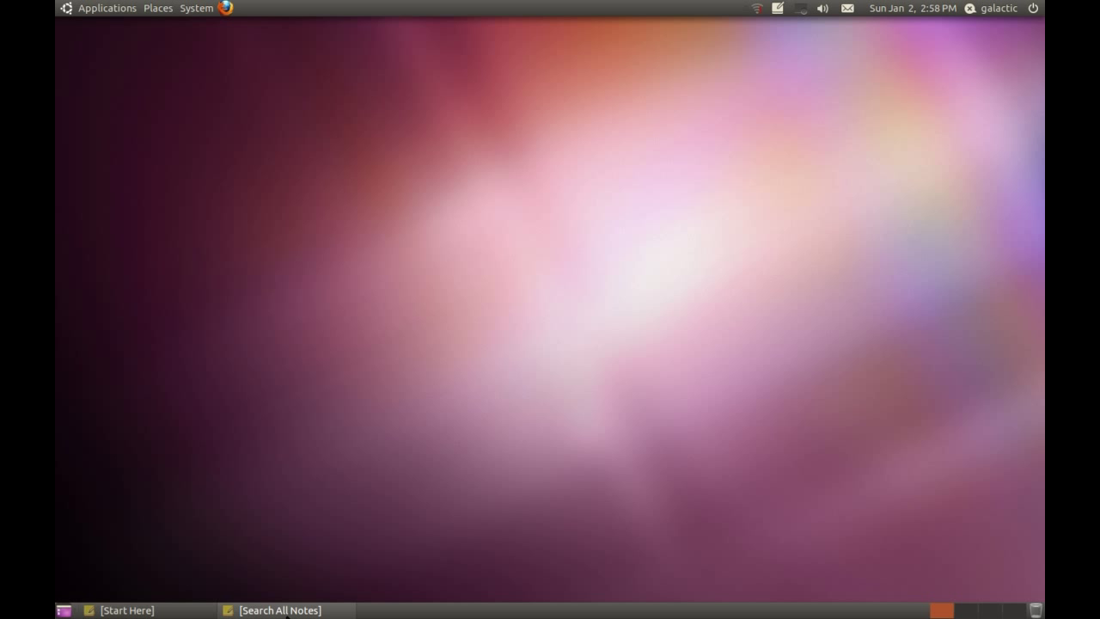
left_click(120, 610)
left_click(271, 610)
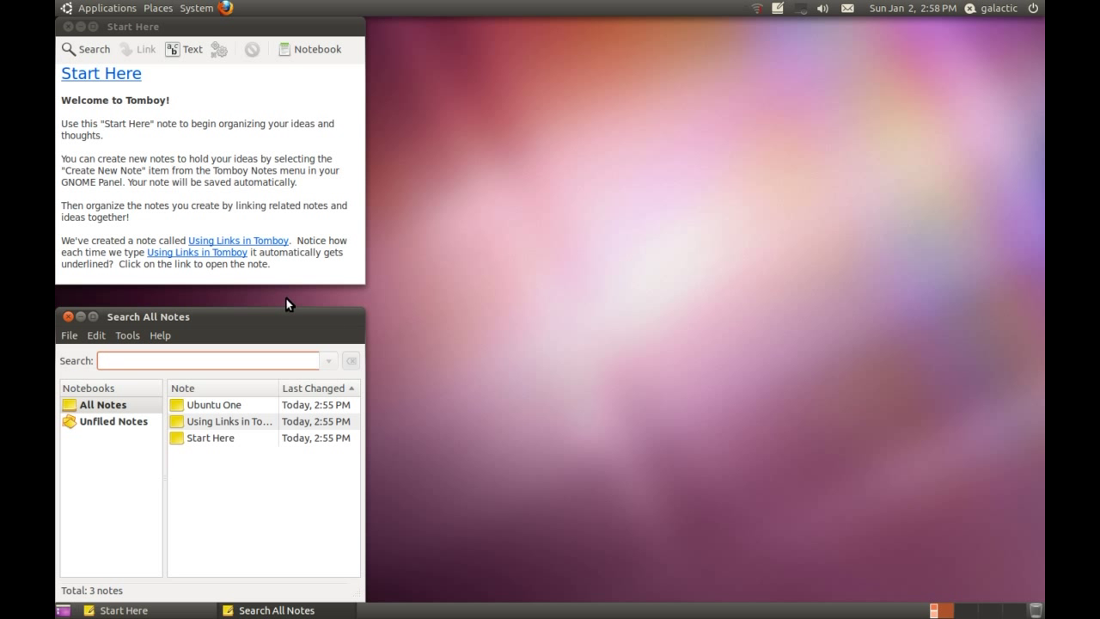
left_click_drag(287, 315, 653, 127)
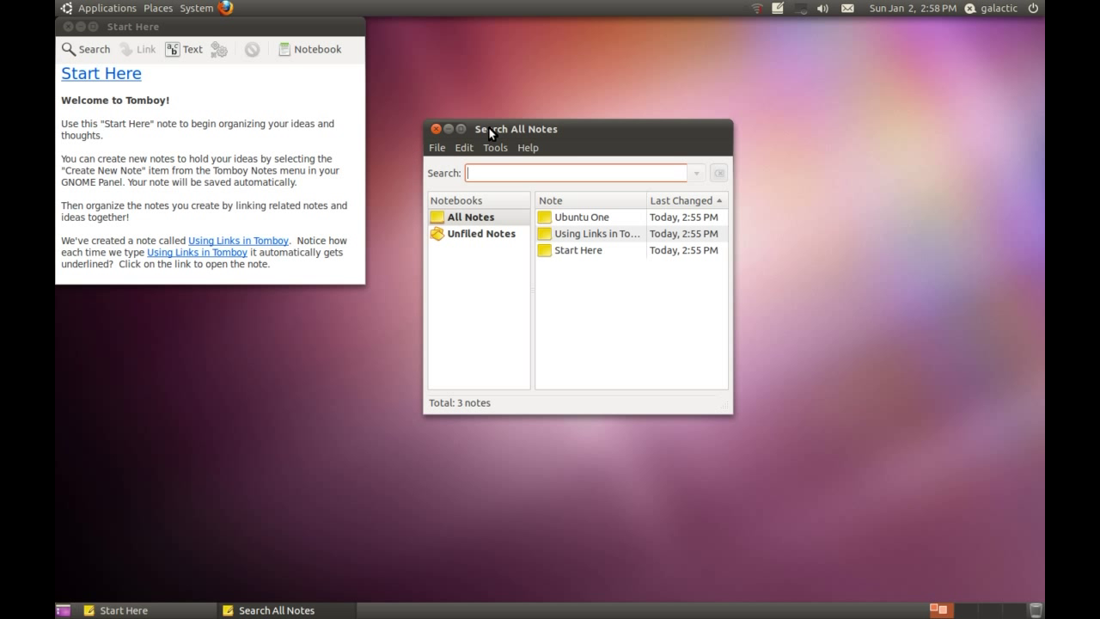
left_click_drag(488, 126, 467, 125)
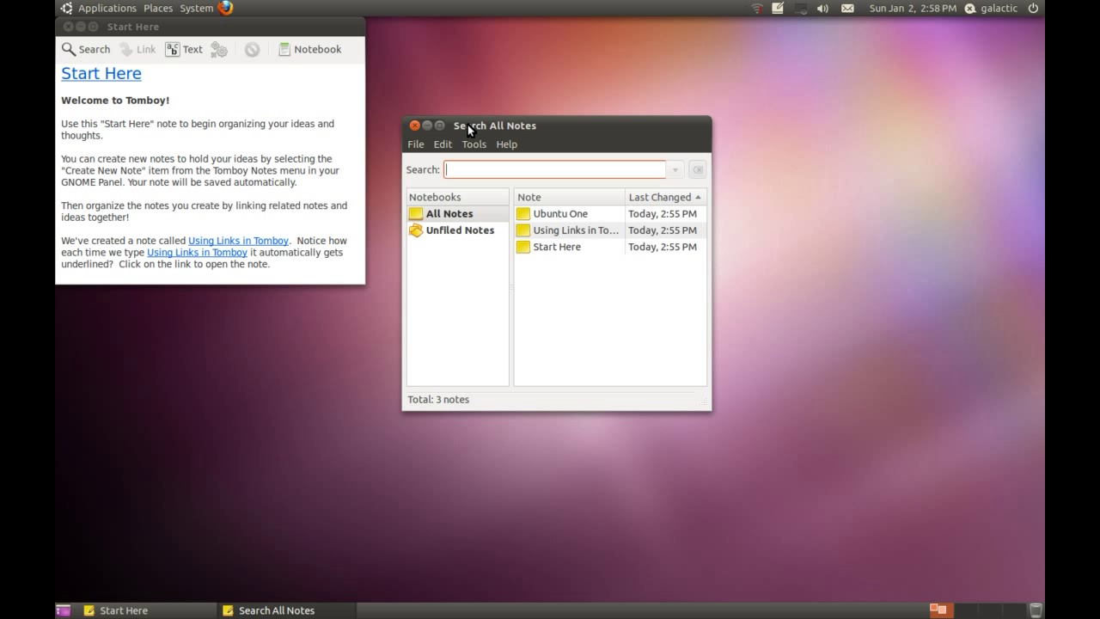
- Create a note titled 'My note' with body text 'Njkdfl;sajdkf;djask;f', close it and reopen it
left_click(420, 143)
left_click(420, 160)
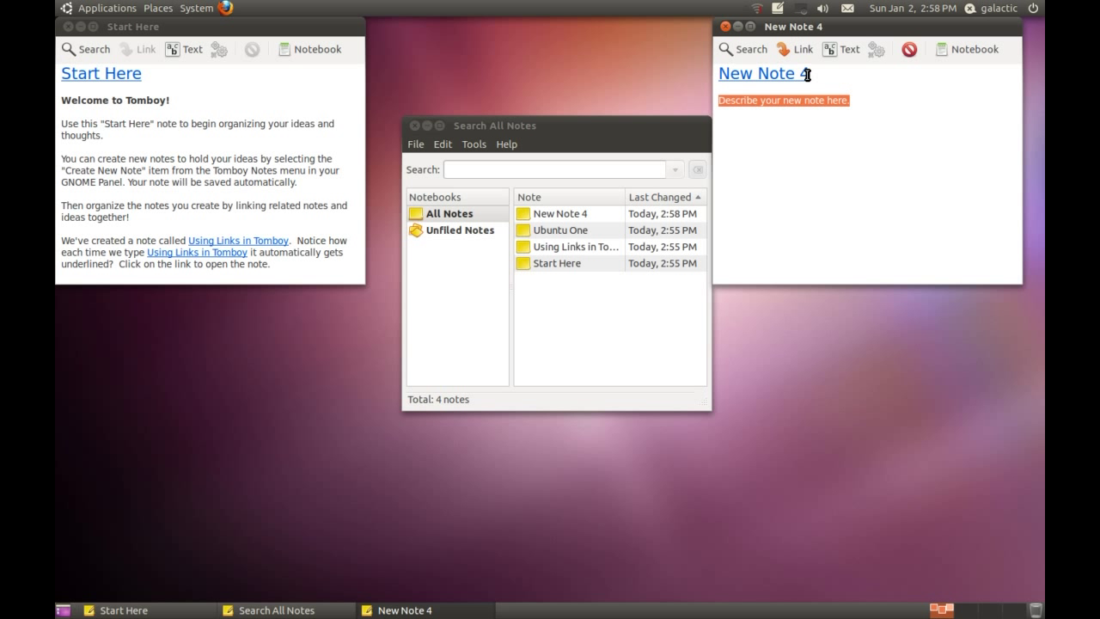
left_click_drag(805, 77, 581, 57)
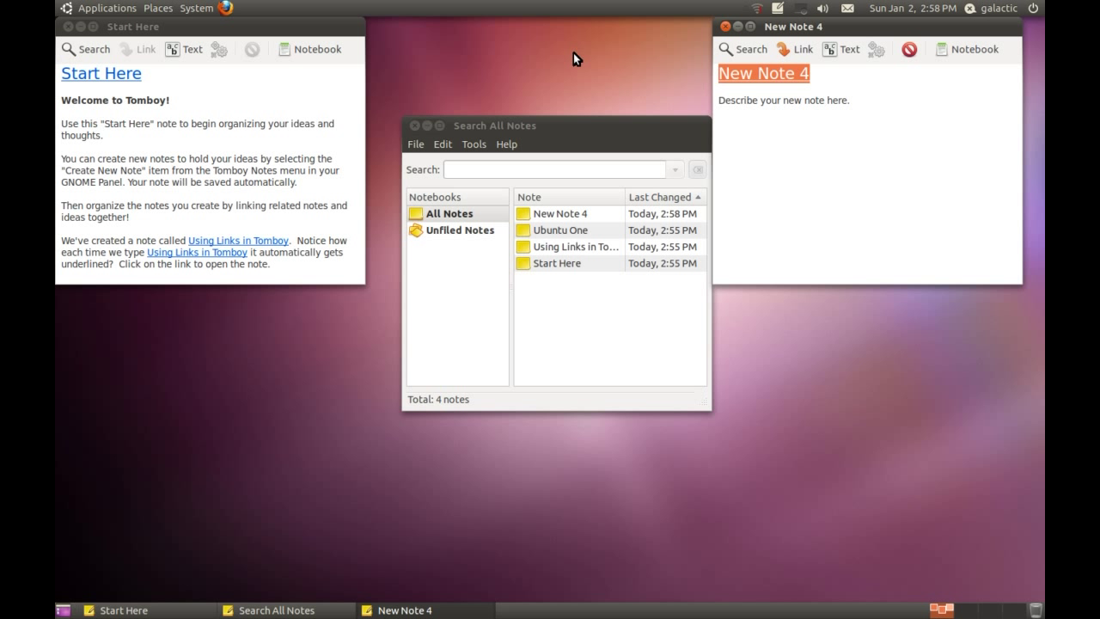
type("My note")
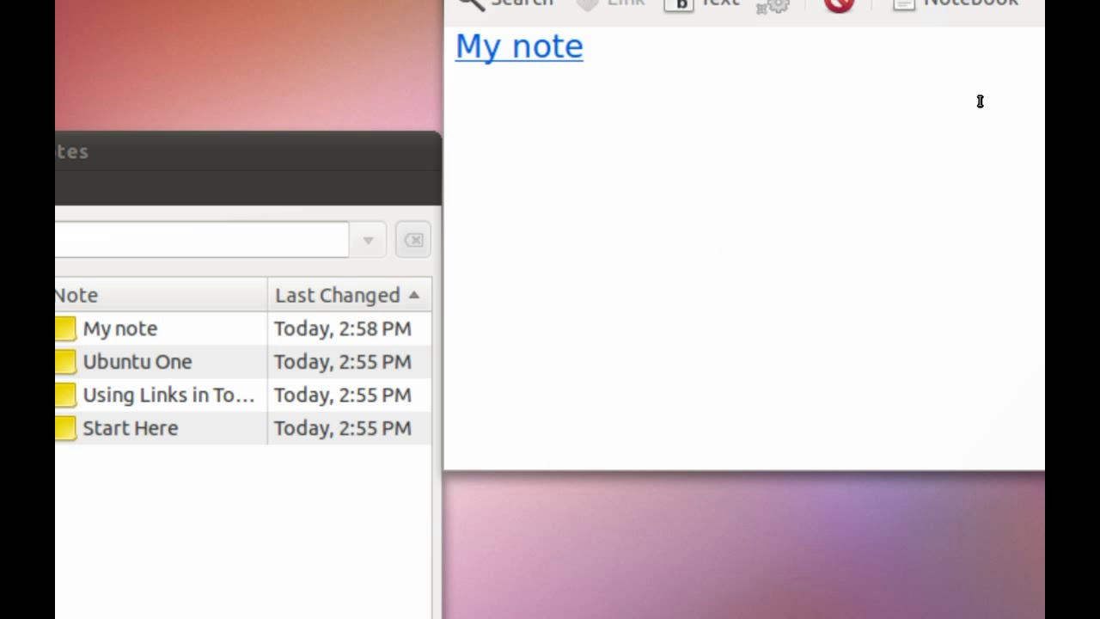
key("Return")
key("Return")
key("Return")
type("N;")
key("BackSpace")
type("jkdfl;sajdkf;djask;f")
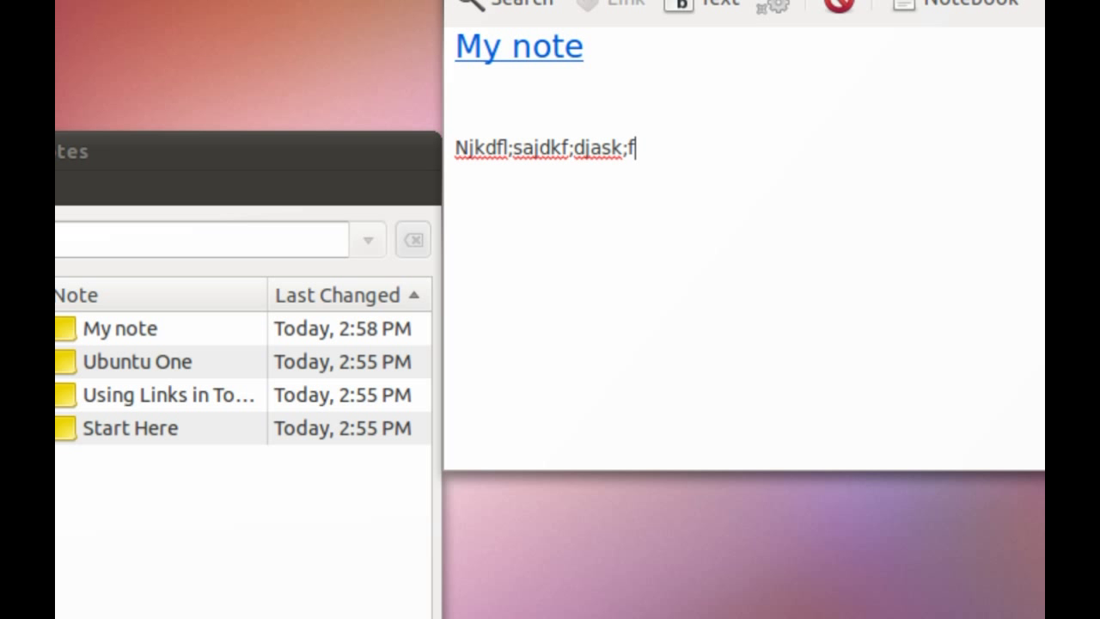
key("ctrl+w")
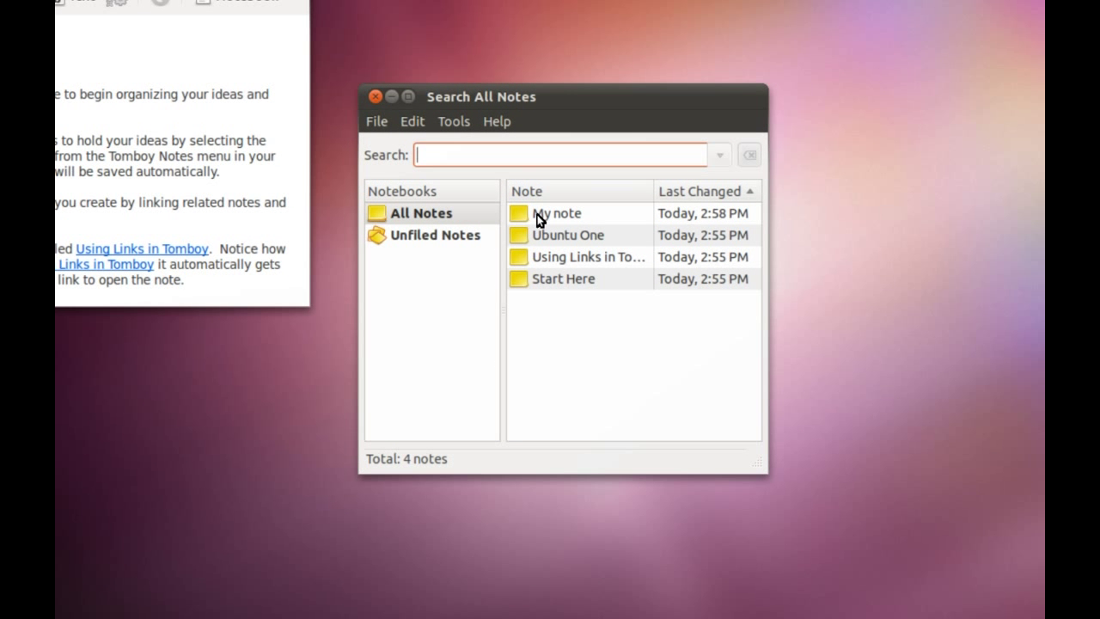
double_click(537, 213)
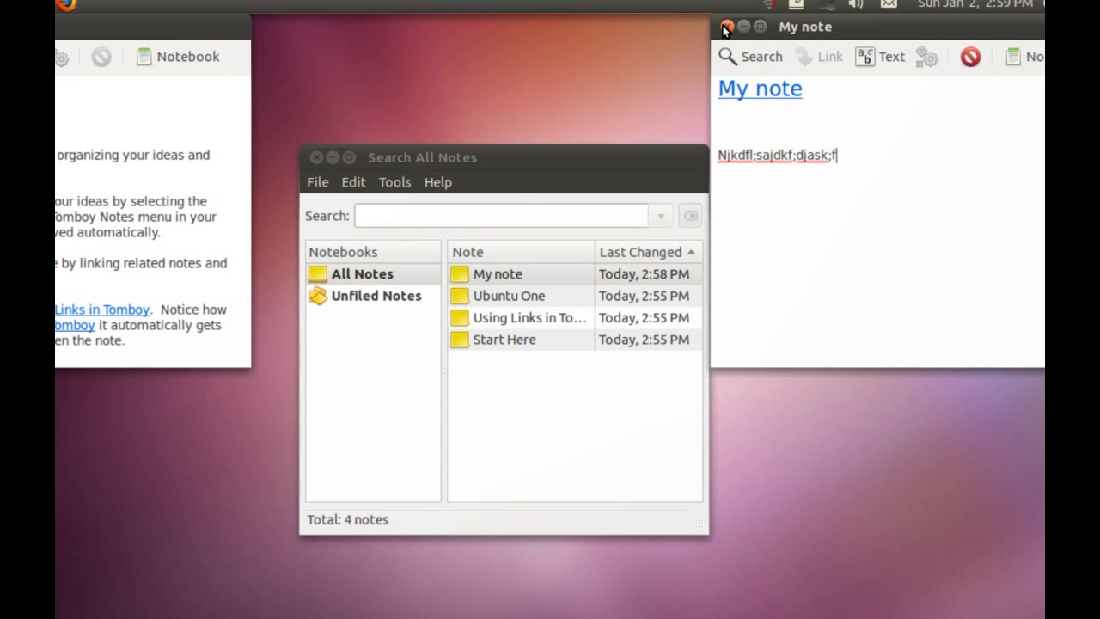
- Close My note and pick Local Folder as the sync service in Tomboy Preferences' Synchronization tab
left_click(664, 19)
left_click(427, 143)
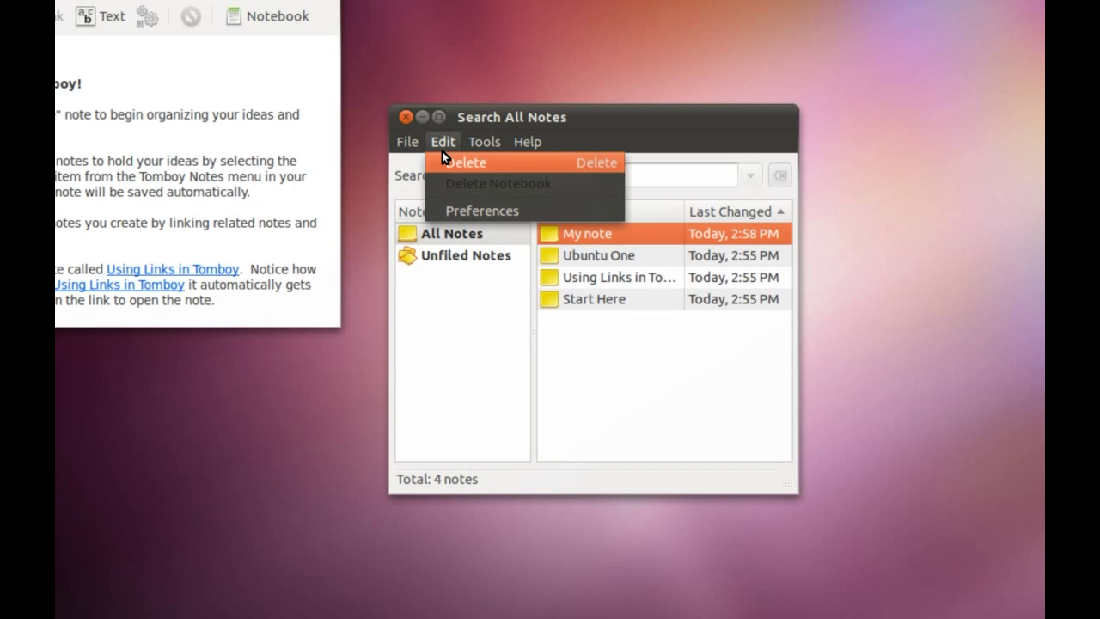
left_click(441, 212)
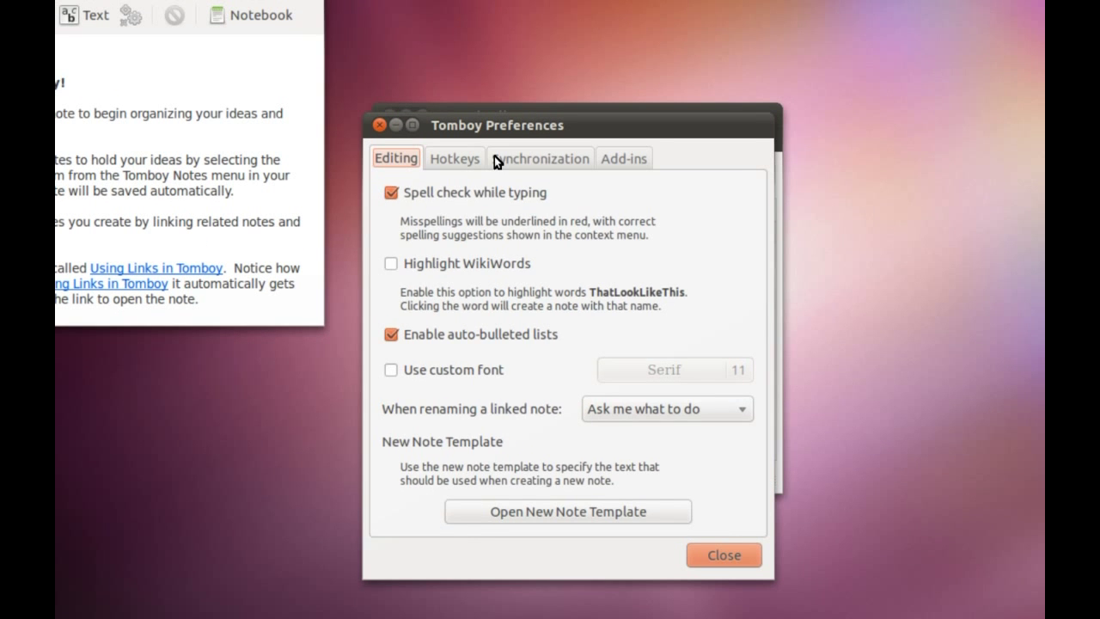
left_click(494, 157)
left_click(495, 183)
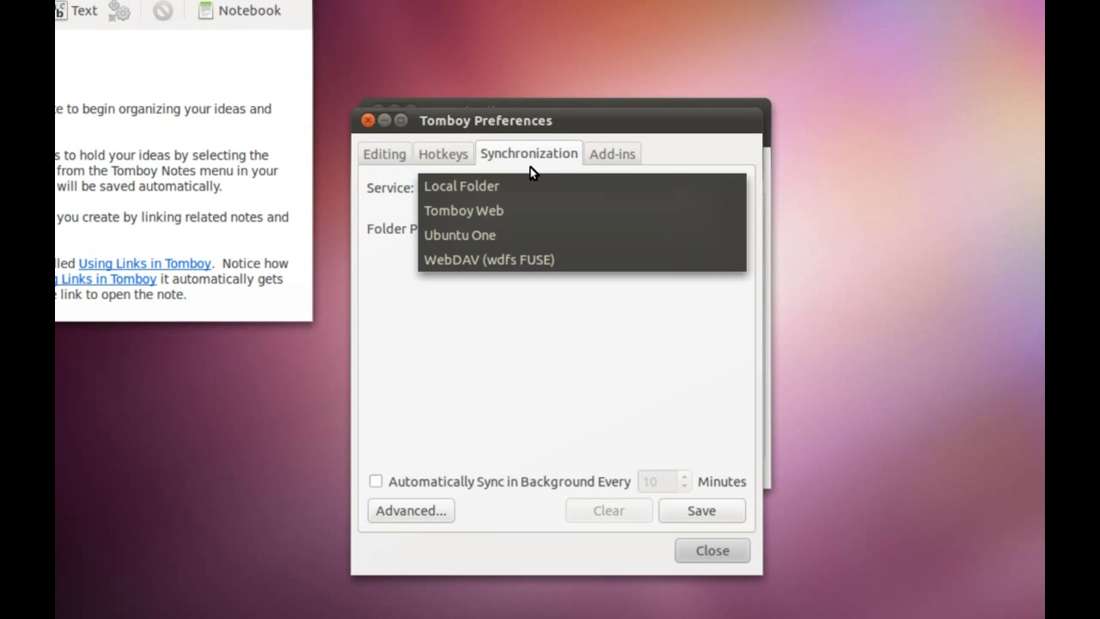
left_click(455, 184)
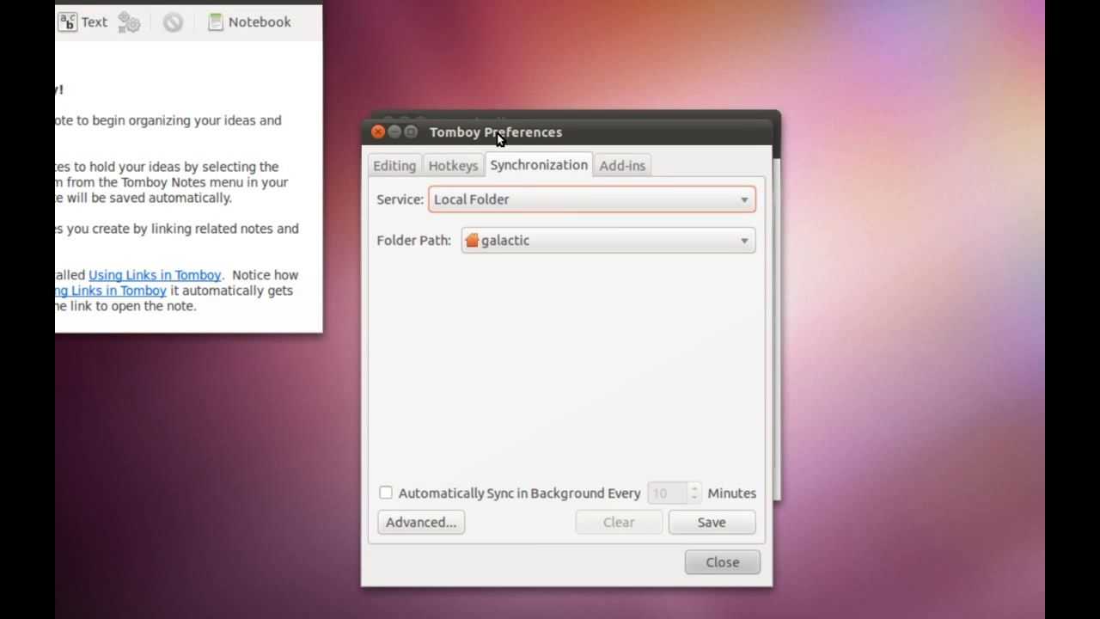
left_click_drag(501, 119, 517, 101)
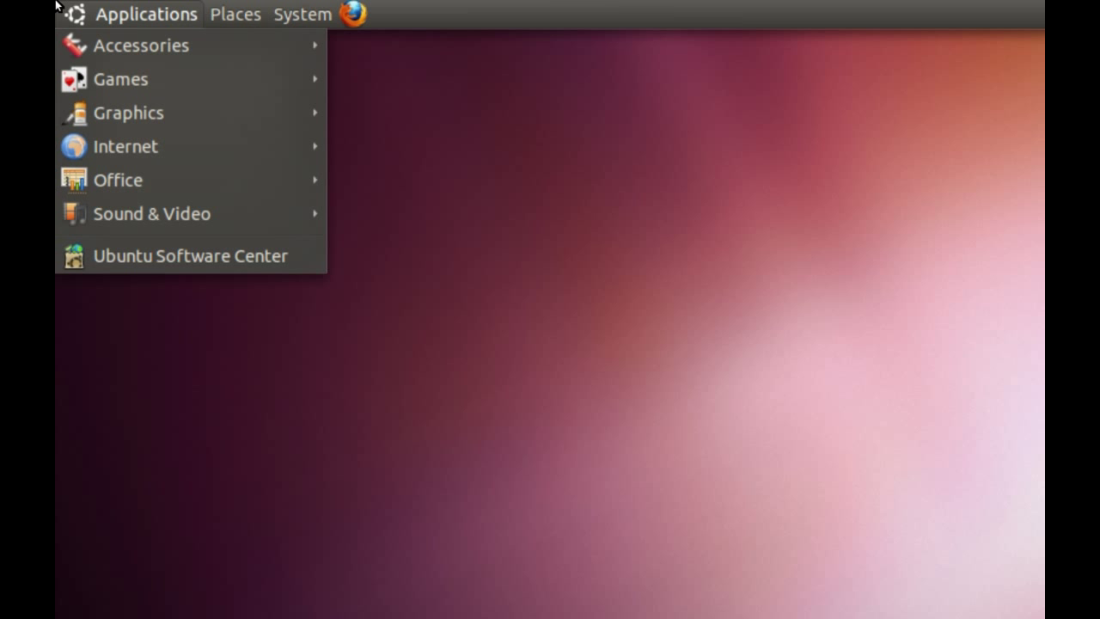
- Launch Klondike, gbrainy, Mahjongg, Quadrapassel, Mines and Sudoku from the Games menu
mouse_move(136, 78)
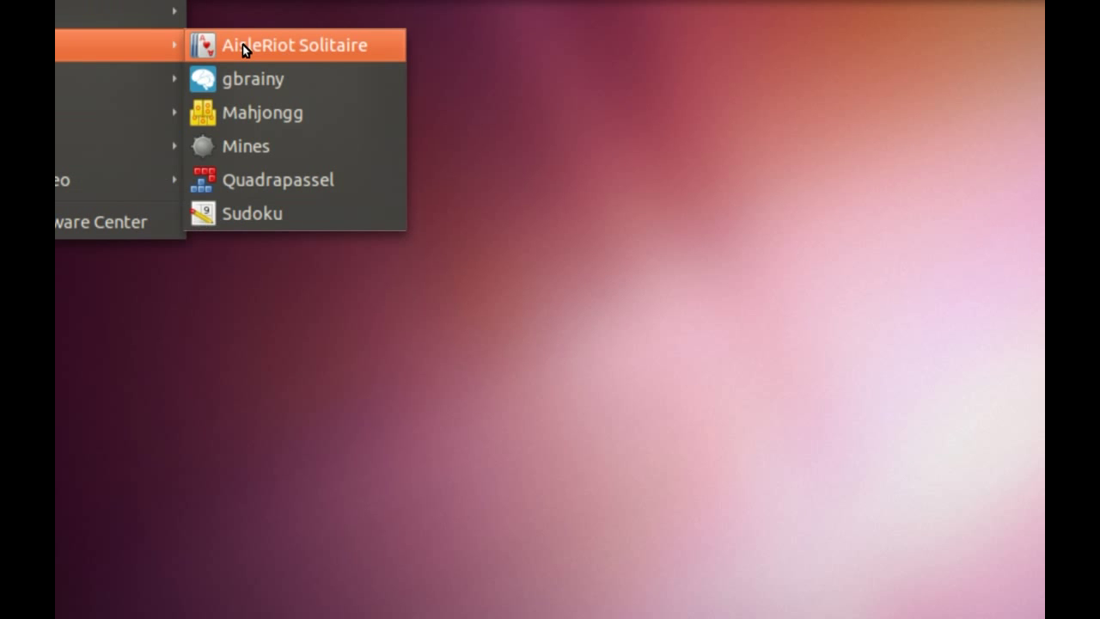
left_click(379, 78)
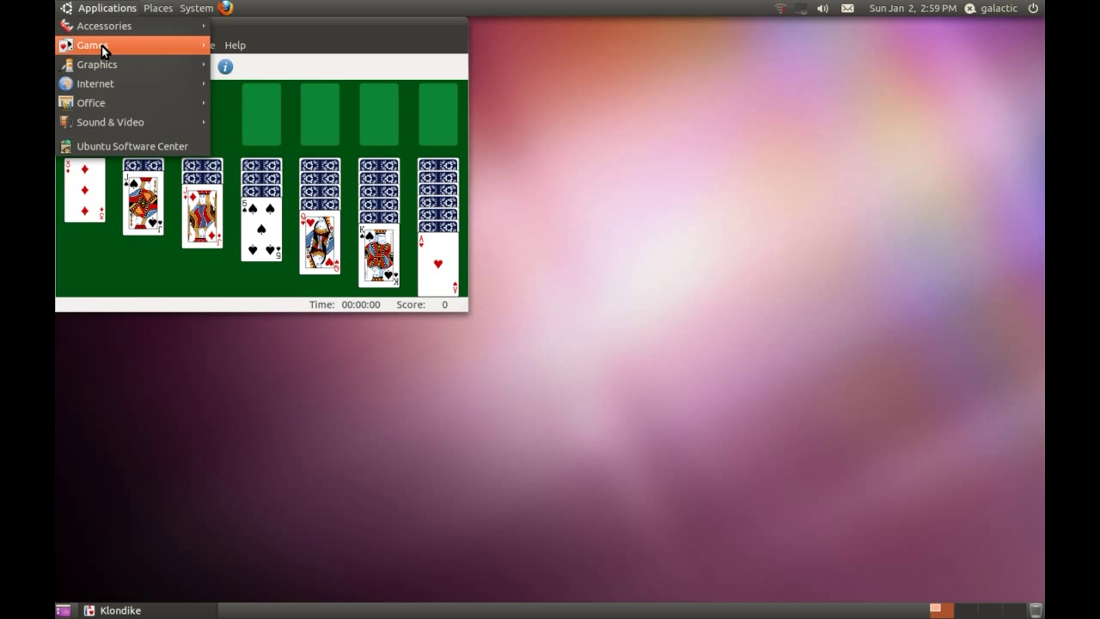
mouse_move(101, 45)
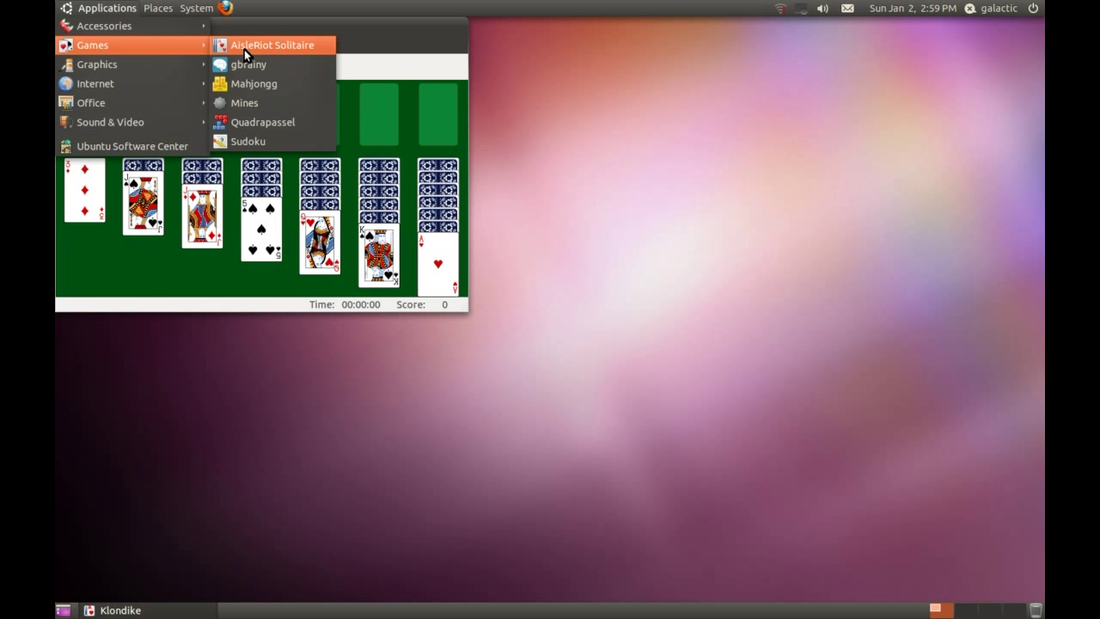
left_click(243, 63)
left_click(106, 8)
left_click(242, 81)
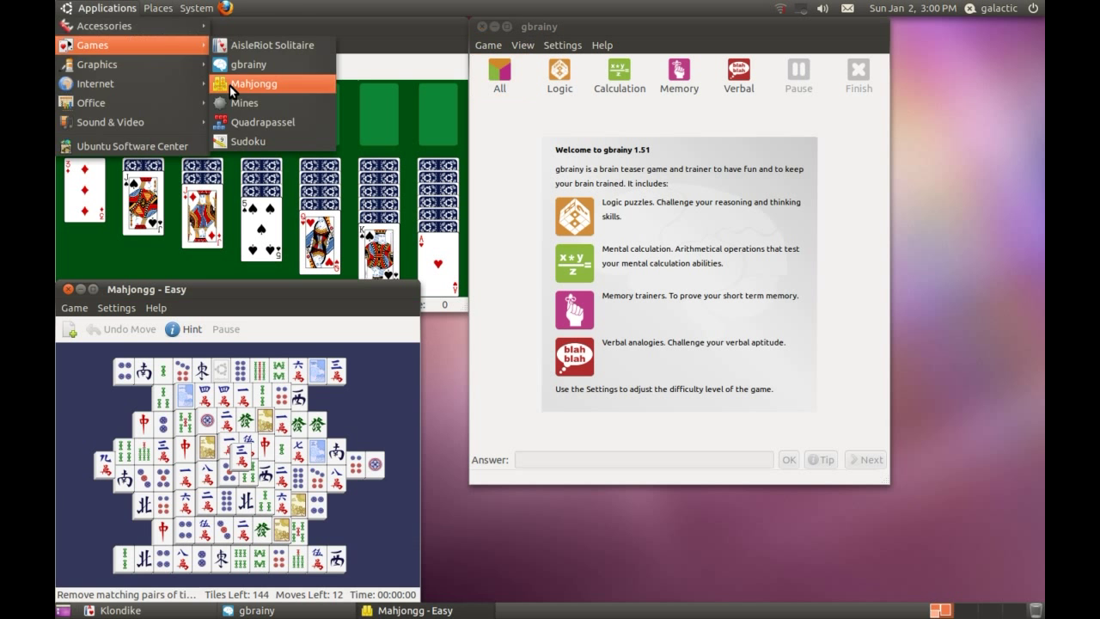
left_click(107, 8)
mouse_move(92, 45)
left_click(262, 122)
left_click(106, 8)
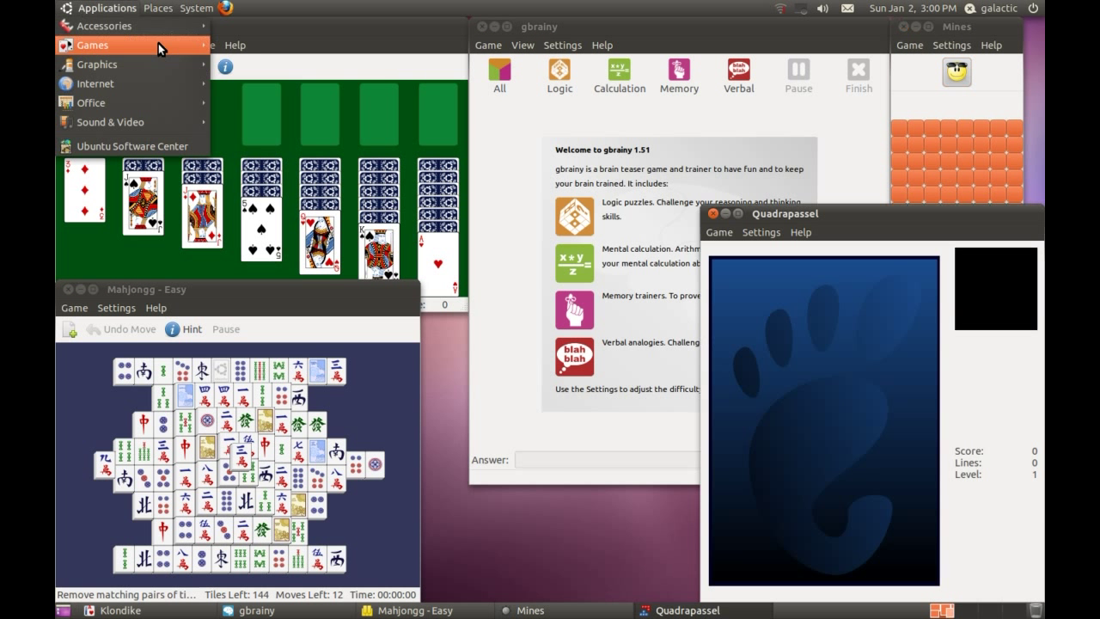
mouse_move(159, 45)
left_click(248, 141)
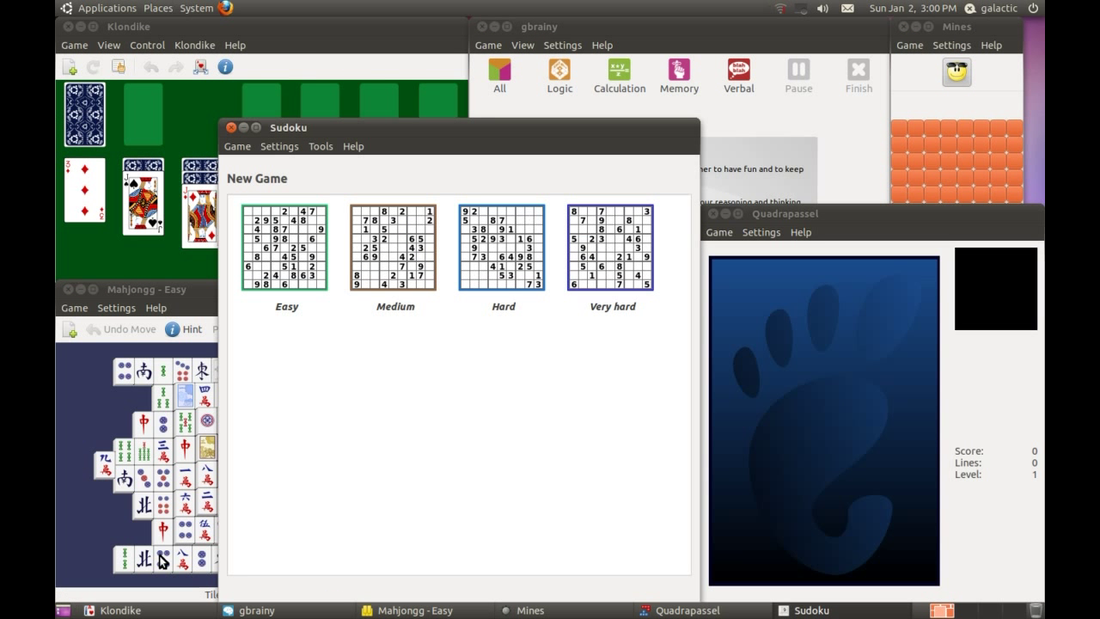
- Minimize all windows, close Klondike, restore gbrainy, and centre the Mines window
left_click(63, 610)
left_click(112, 609)
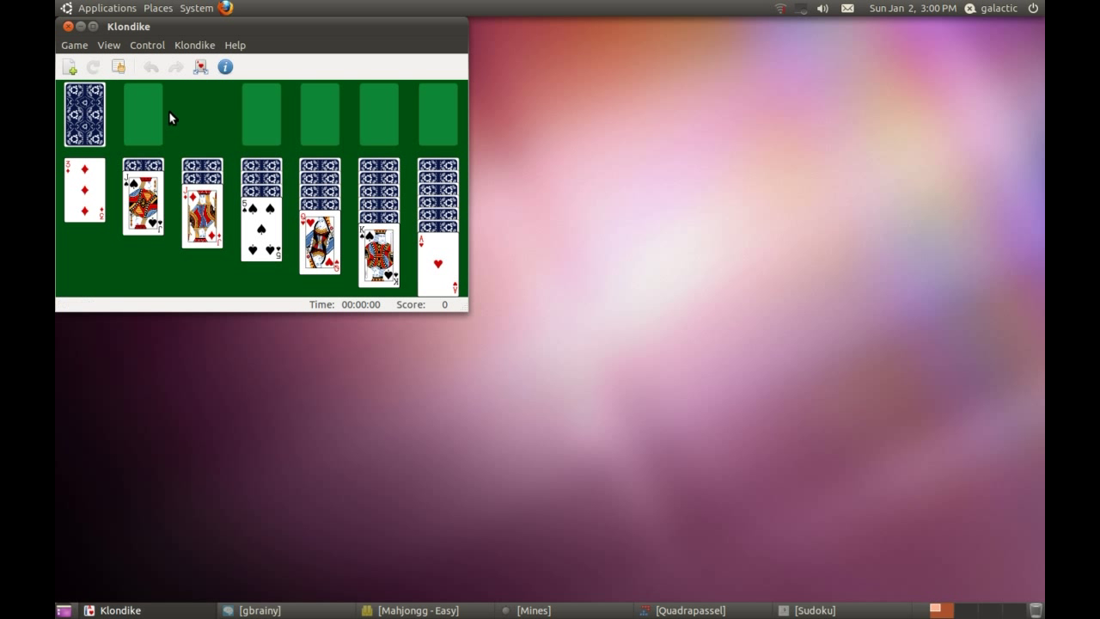
left_click(68, 26)
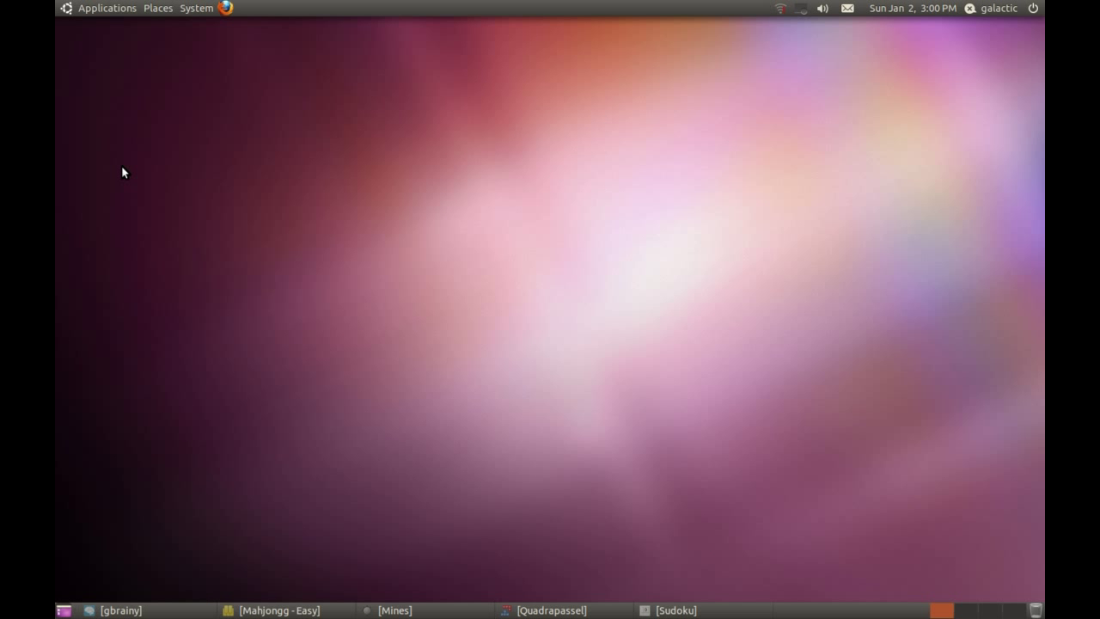
left_click(124, 610)
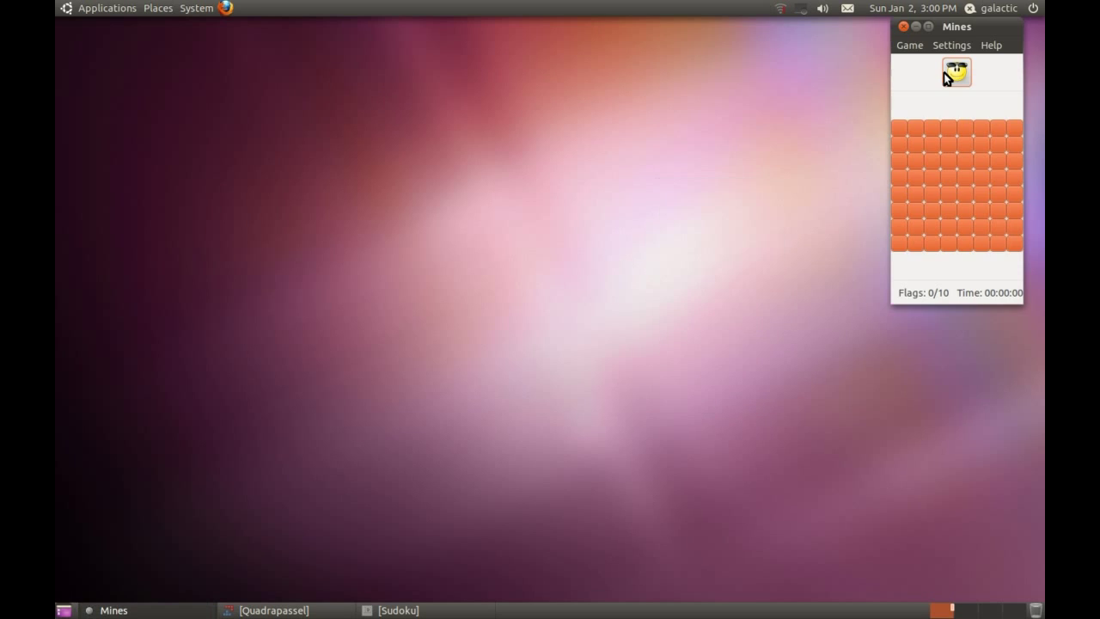
left_click_drag(945, 32, 658, 82)
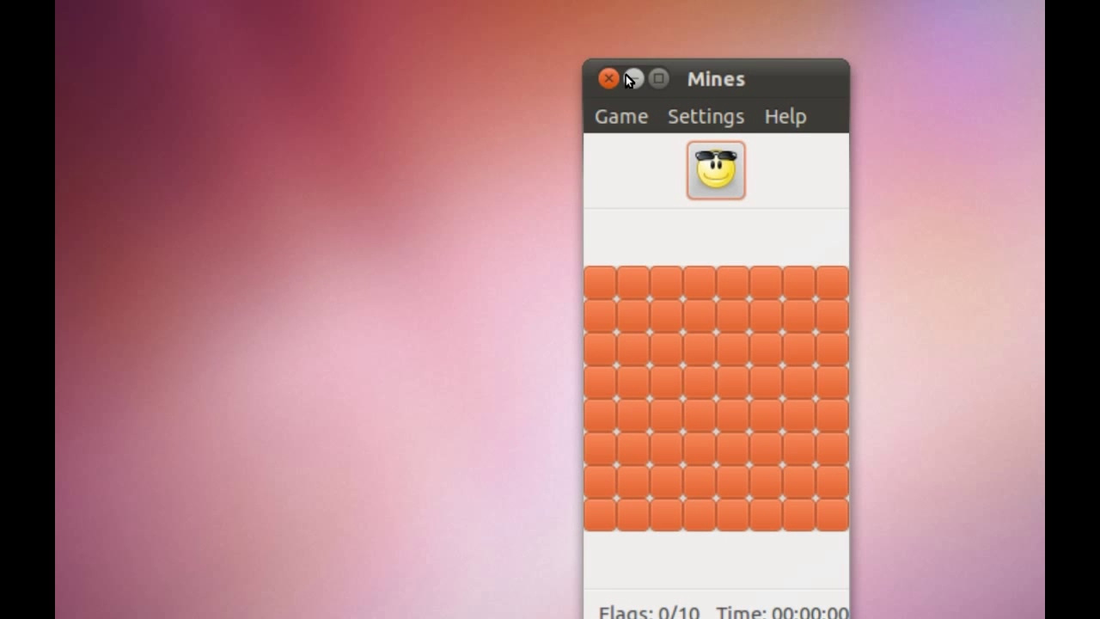
- Close Mines, restore Quadrapassel and start a new Quadrapassel game
left_click(621, 79)
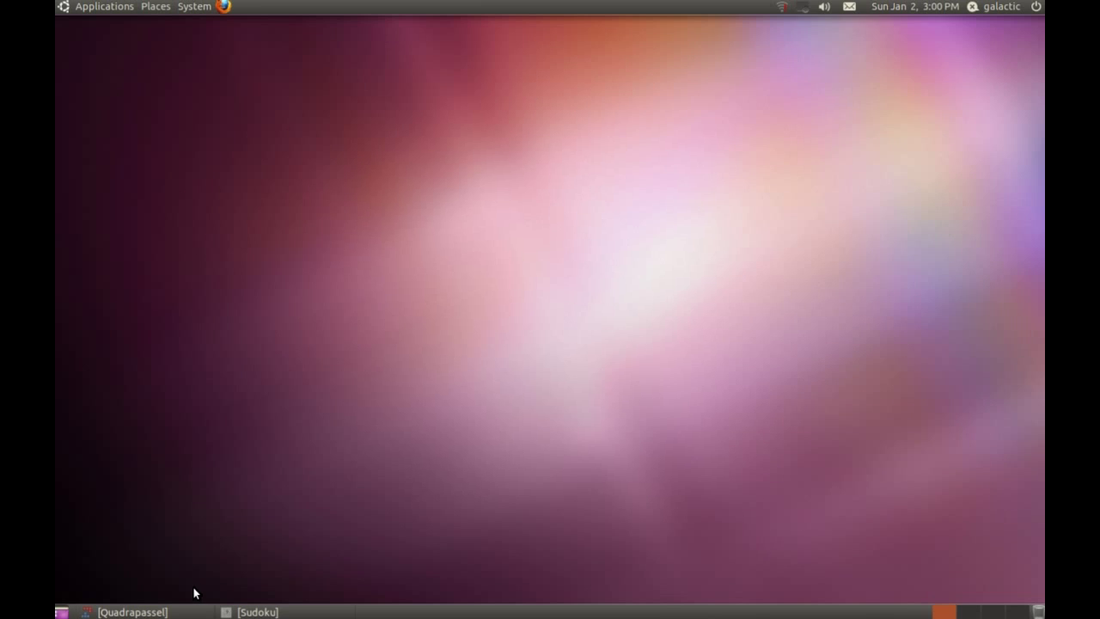
left_click(161, 610)
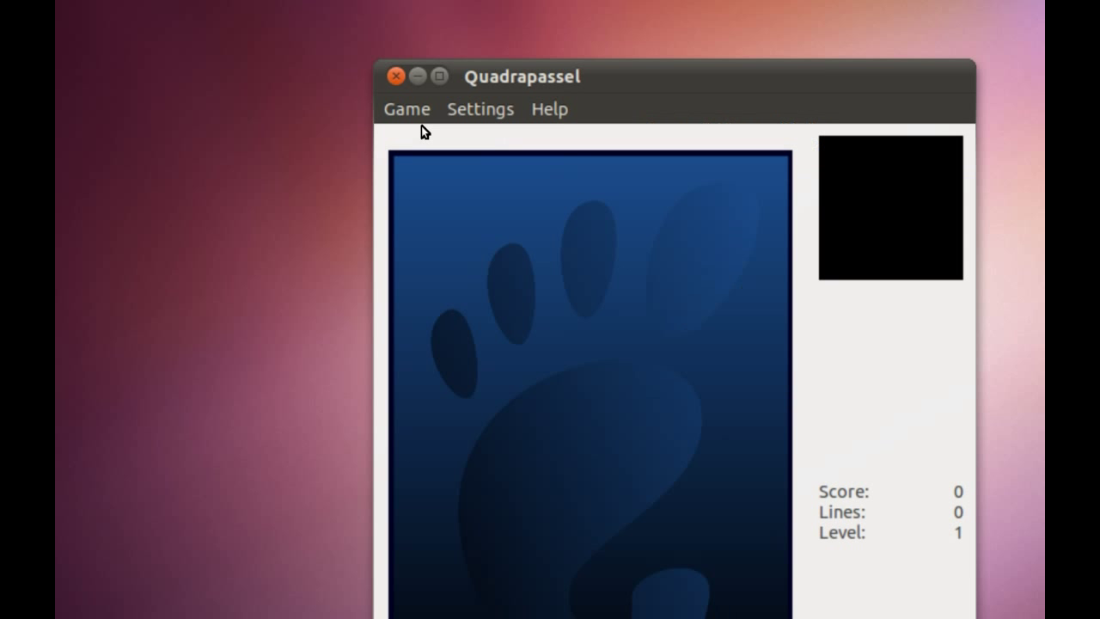
left_click(421, 123)
left_click(424, 134)
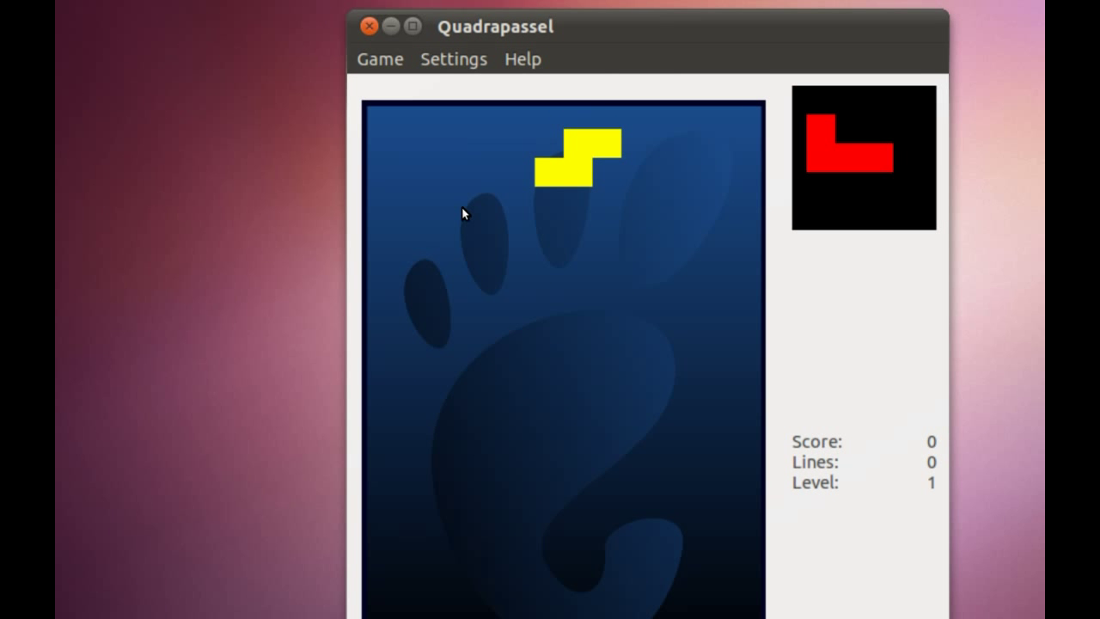
- Play Quadrapassel: move, rotate and drop the yellow, red and magenta pieces
key("Right")
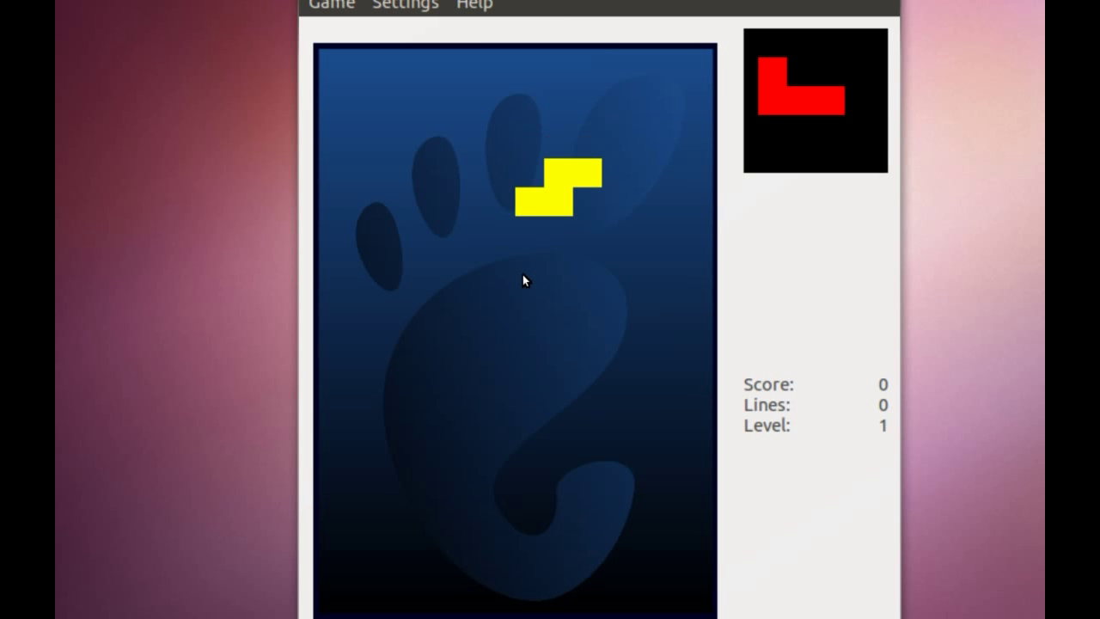
key("space")
key("Up")
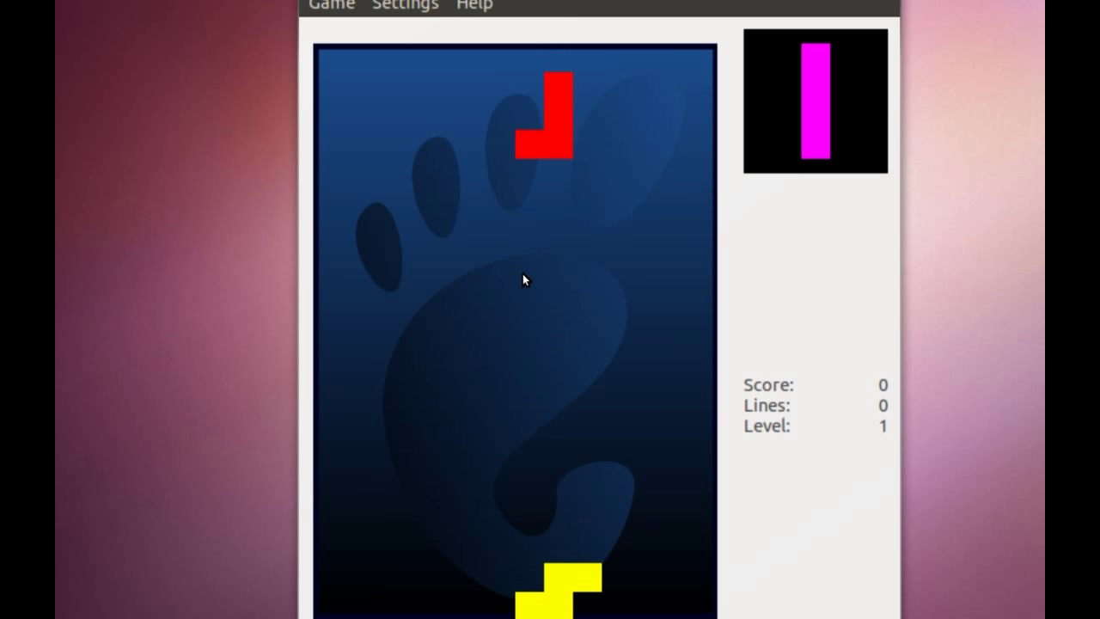
key("Right")
key("Right")
key("Right")
key("Right")
key("Right")
key("Down")
key("Down")
key("Left")
key("Left")
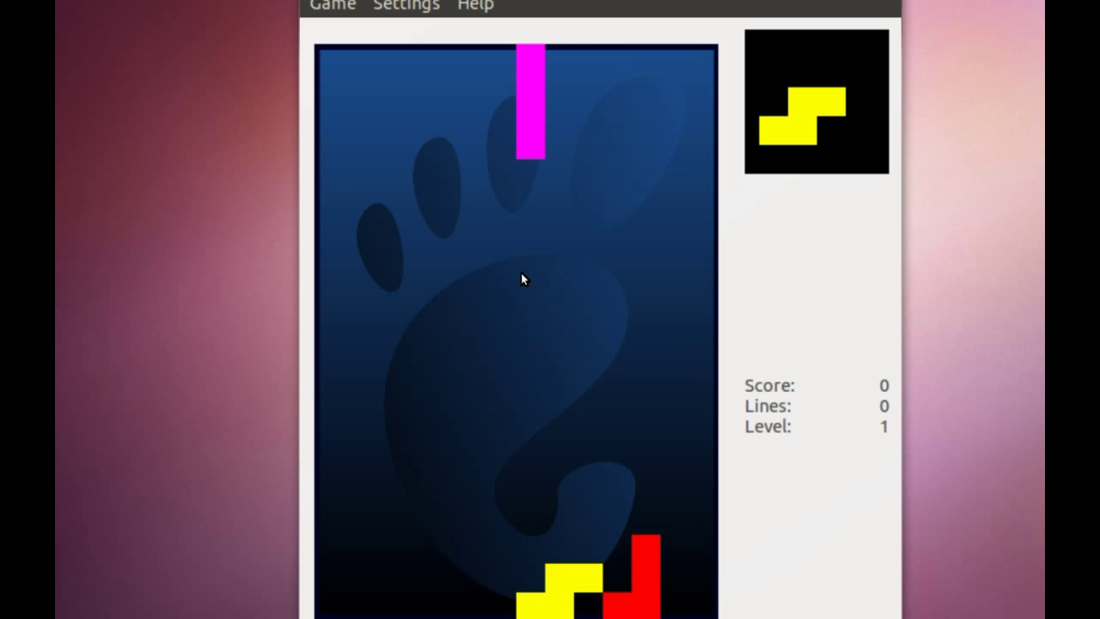
key("Right")
key("Right")
key("Right")
key("Right")
key("Right")
key("Right")
key("space")
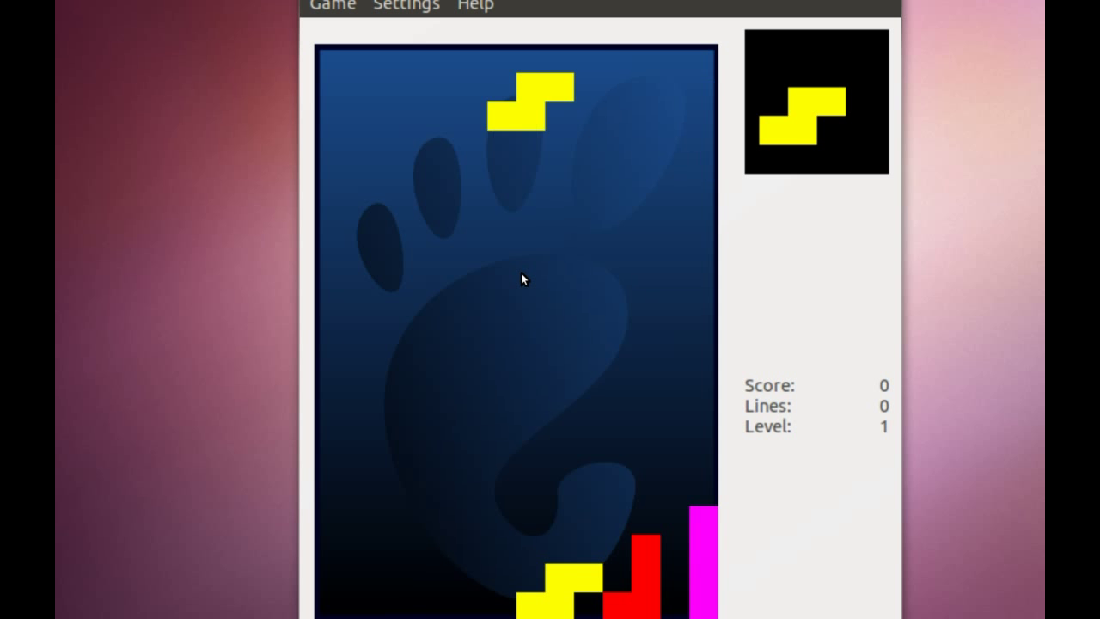
key("Left")
key("Right")
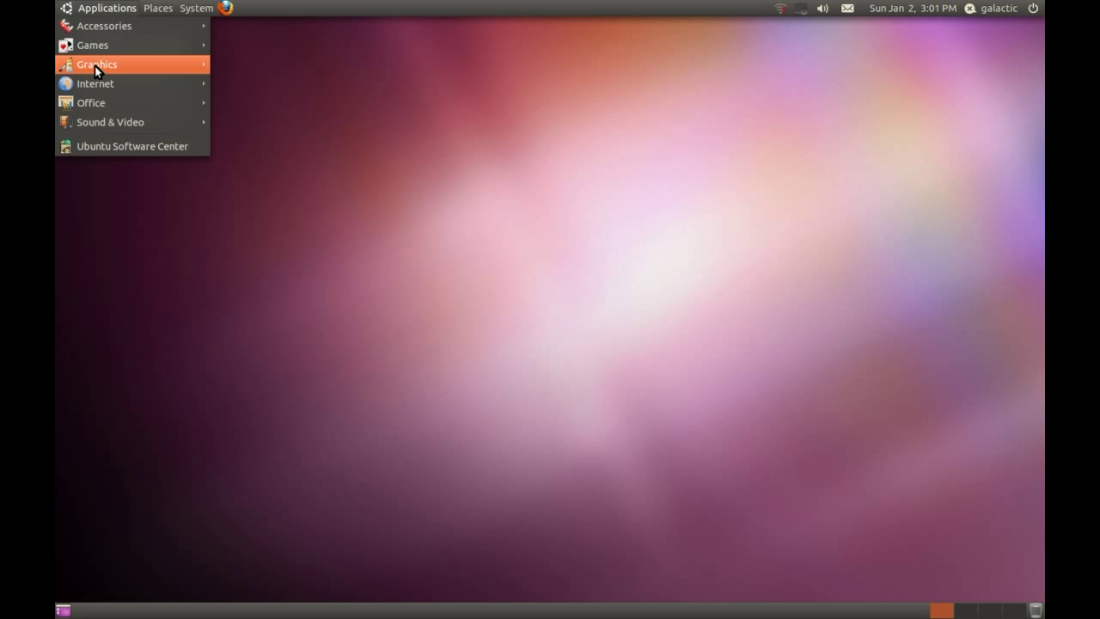
- Launch Shotwell Photo Manager from Graphics and let it import the ~/Pictures folder
mouse_move(162, 71)
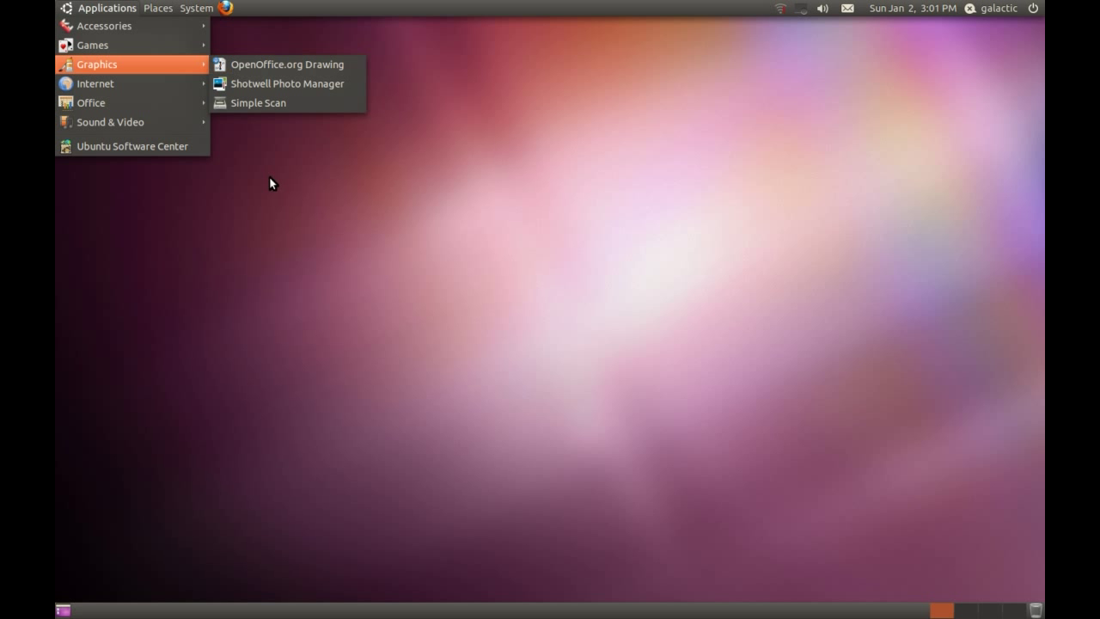
left_click(273, 78)
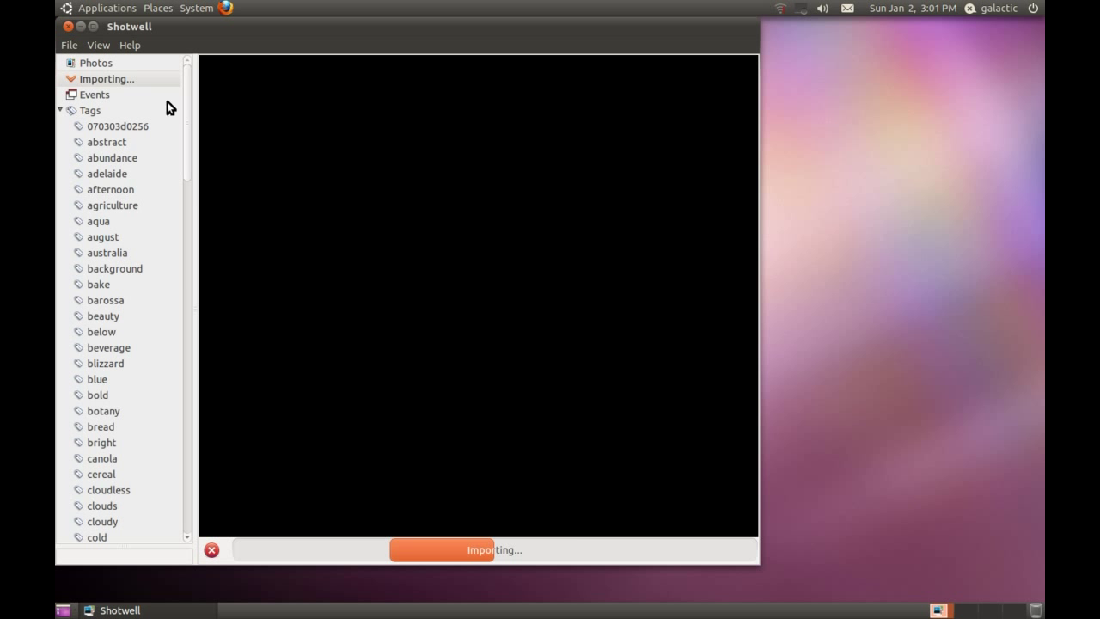
mouse_move(187, 116)
left_mouse_down()
mouse_move(187, 285)
mouse_move(199, 100)
left_mouse_up()
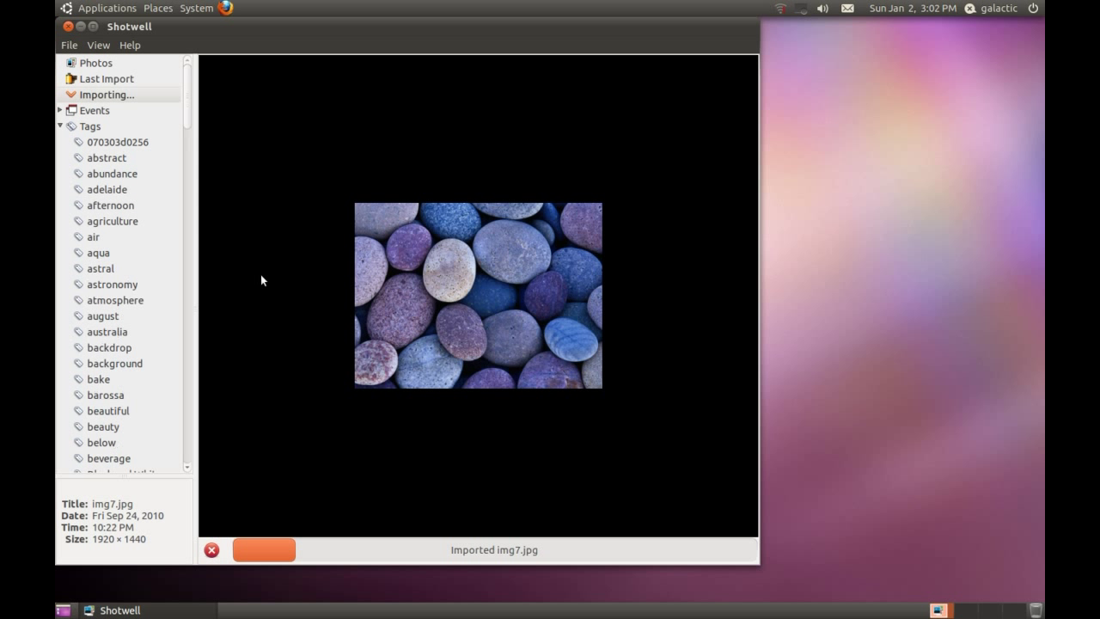
- Show the full photo library and open the underwater fish photo img5.jpg
left_click(124, 63)
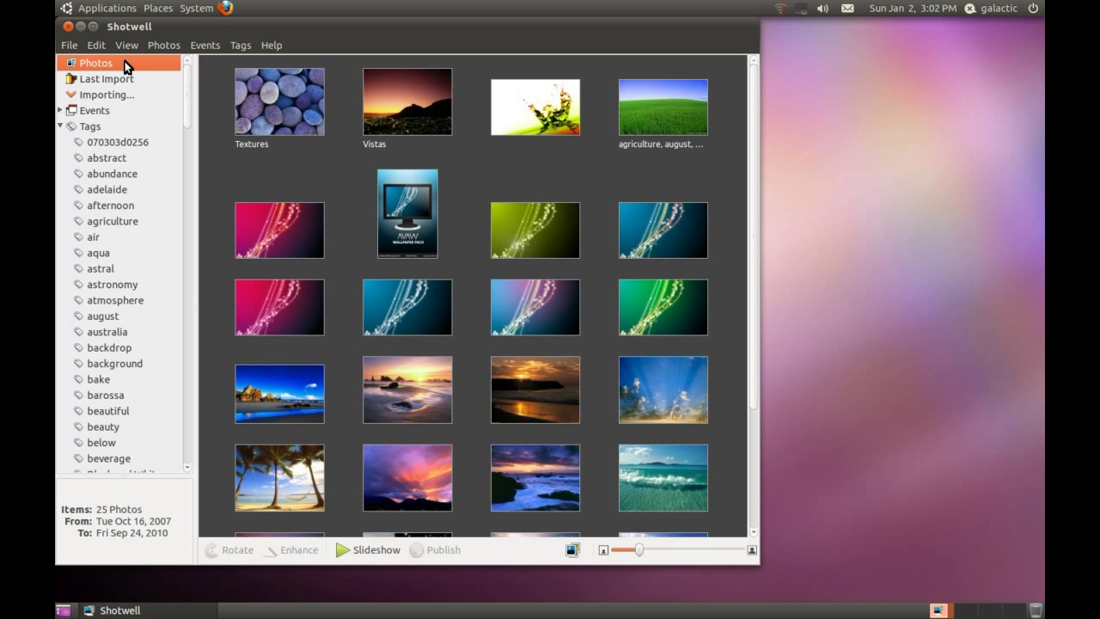
left_click_drag(753, 112, 741, 91)
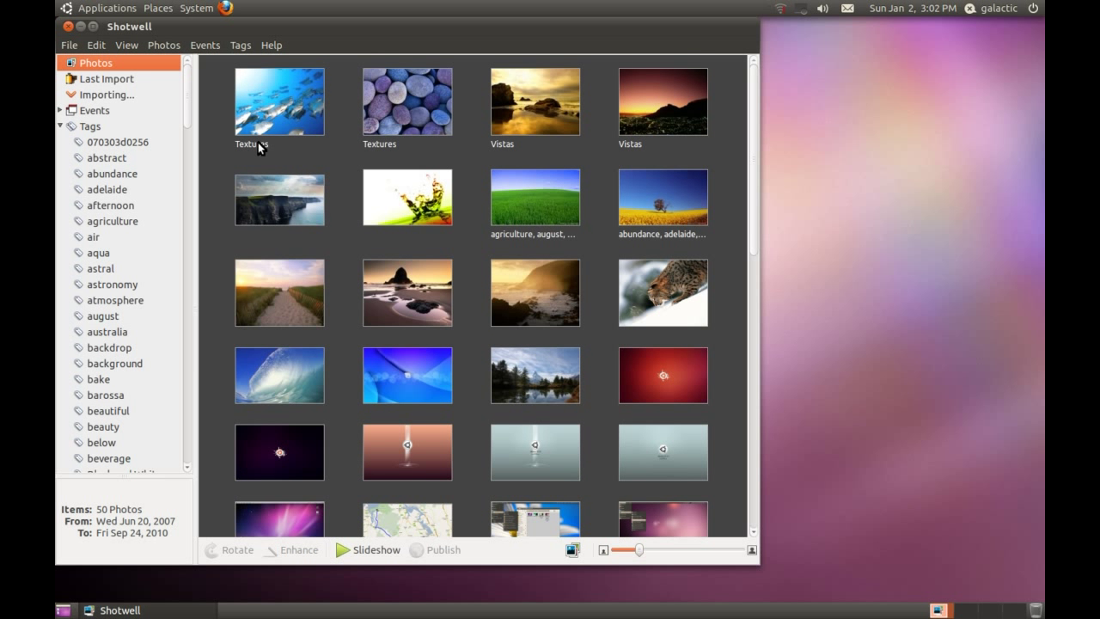
left_click(299, 103)
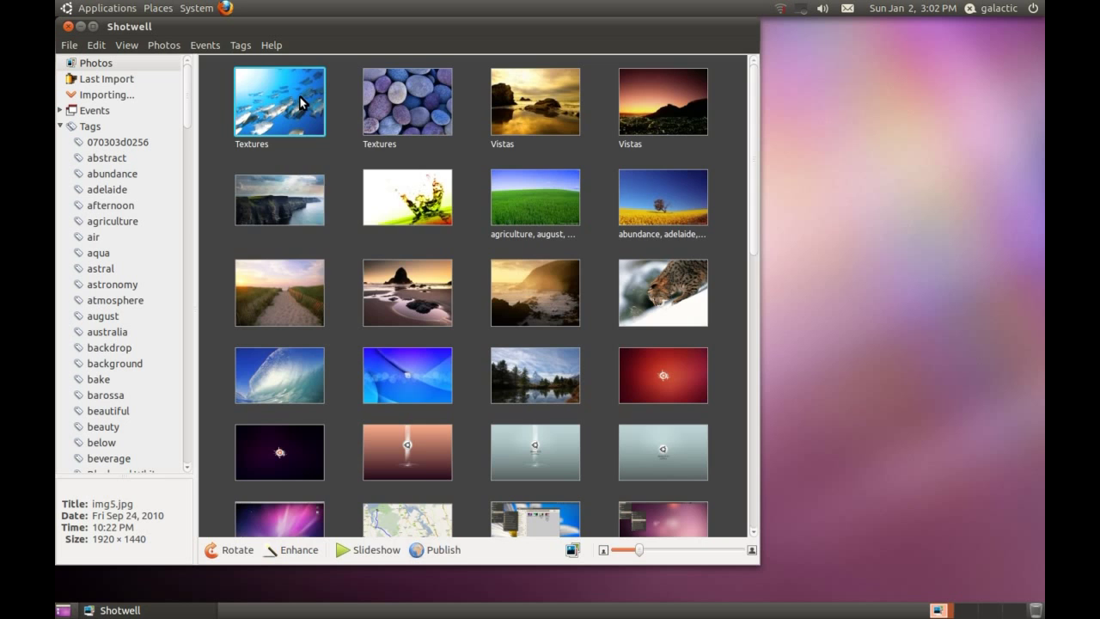
double_click(299, 103)
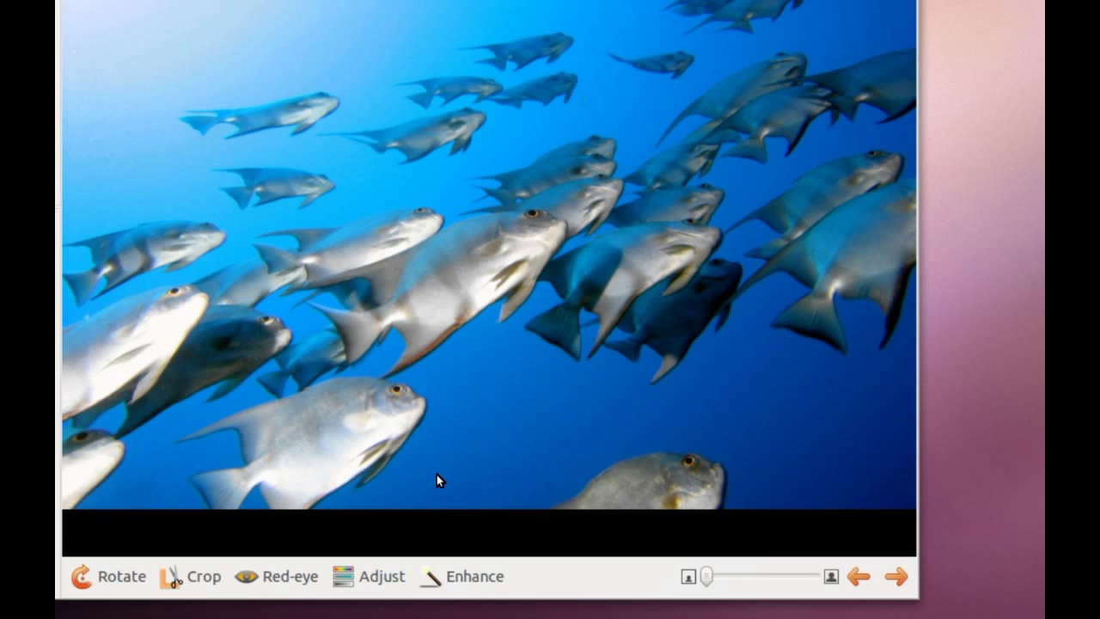
- Look through the Tags, Photo and View menus and show Extended Information
left_click(195, 44)
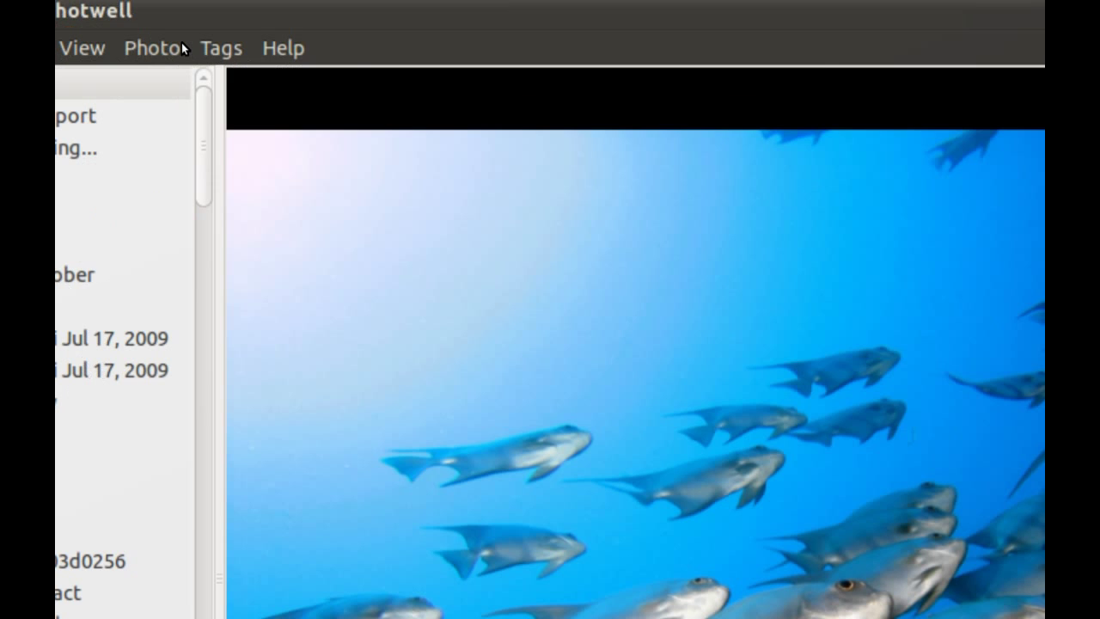
left_click(230, 45)
mouse_move(137, 44)
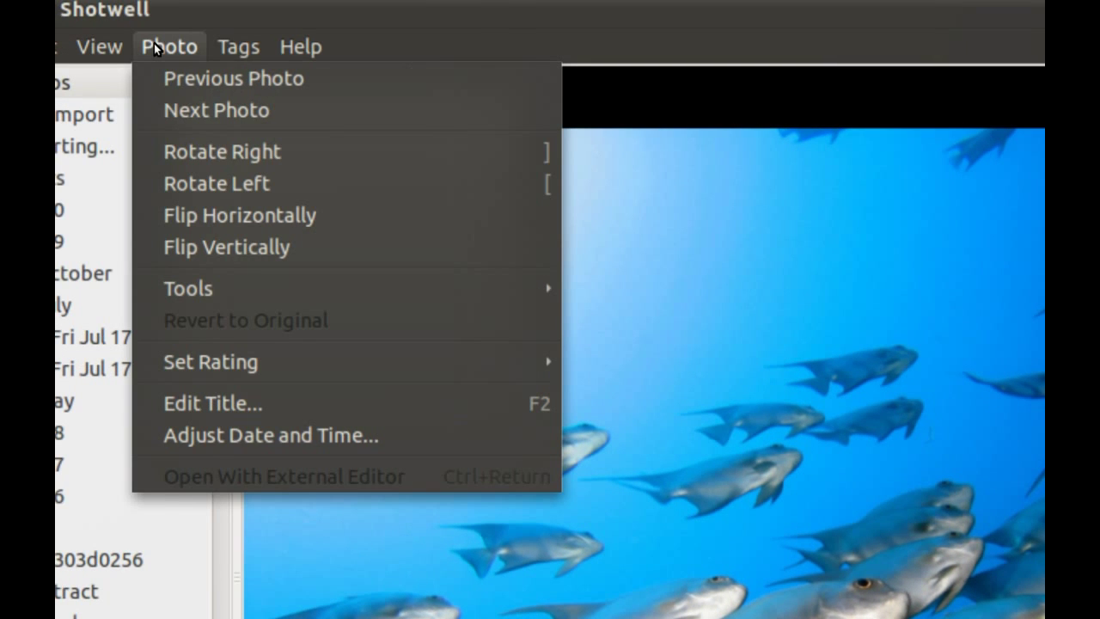
mouse_move(100, 43)
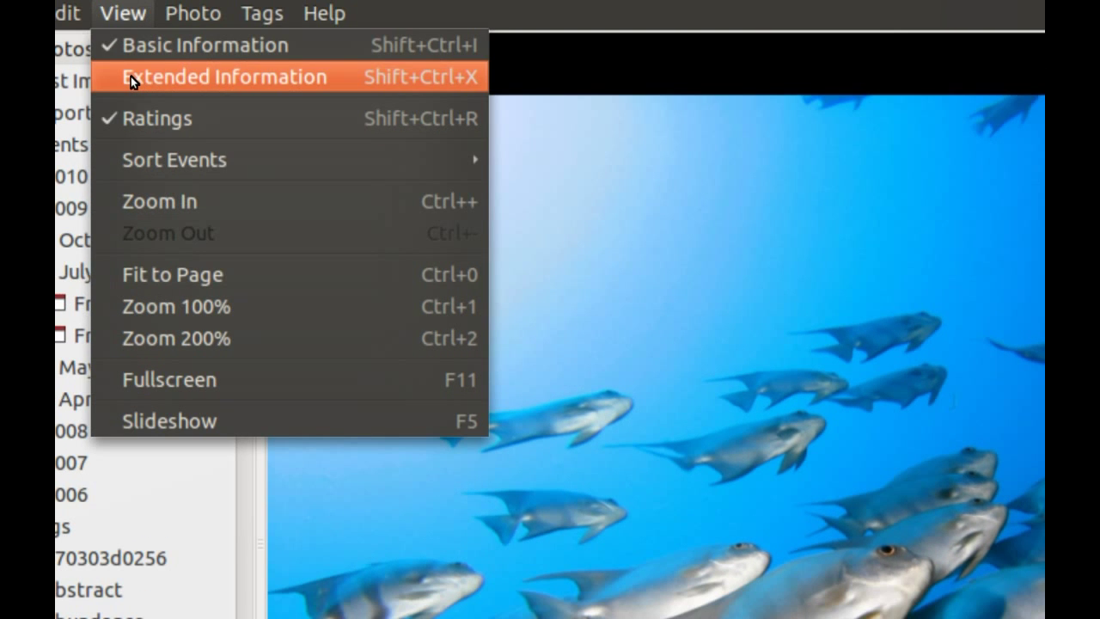
left_click(134, 109)
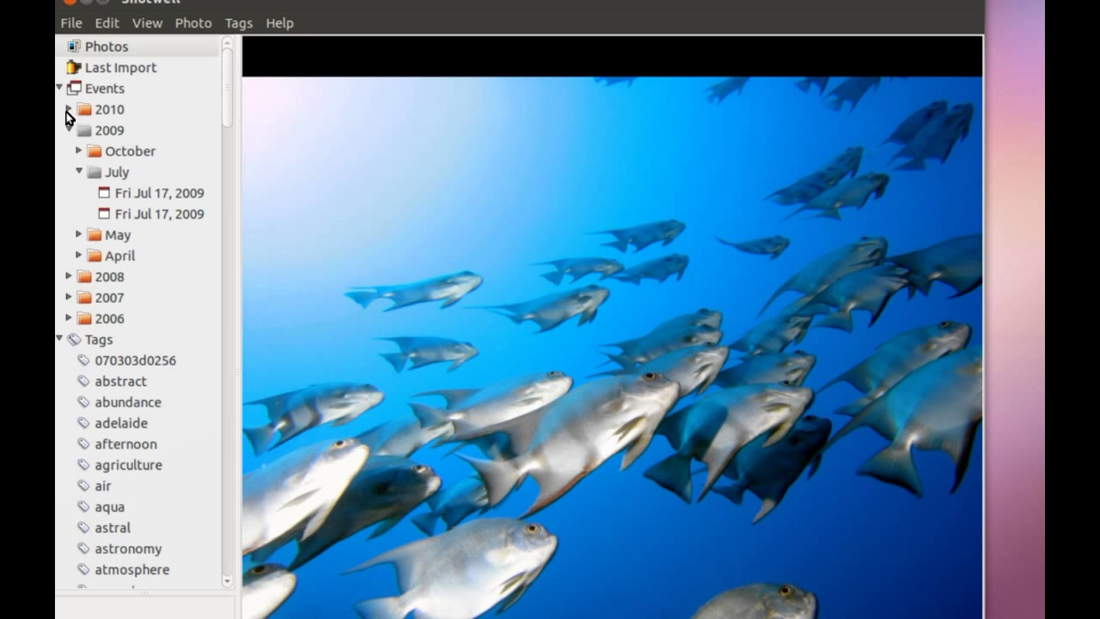
- Open the Fri Jul 17, 2009 event and view Fall-Leaves.jpg through Tie-Dye.jpg
left_click(82, 93)
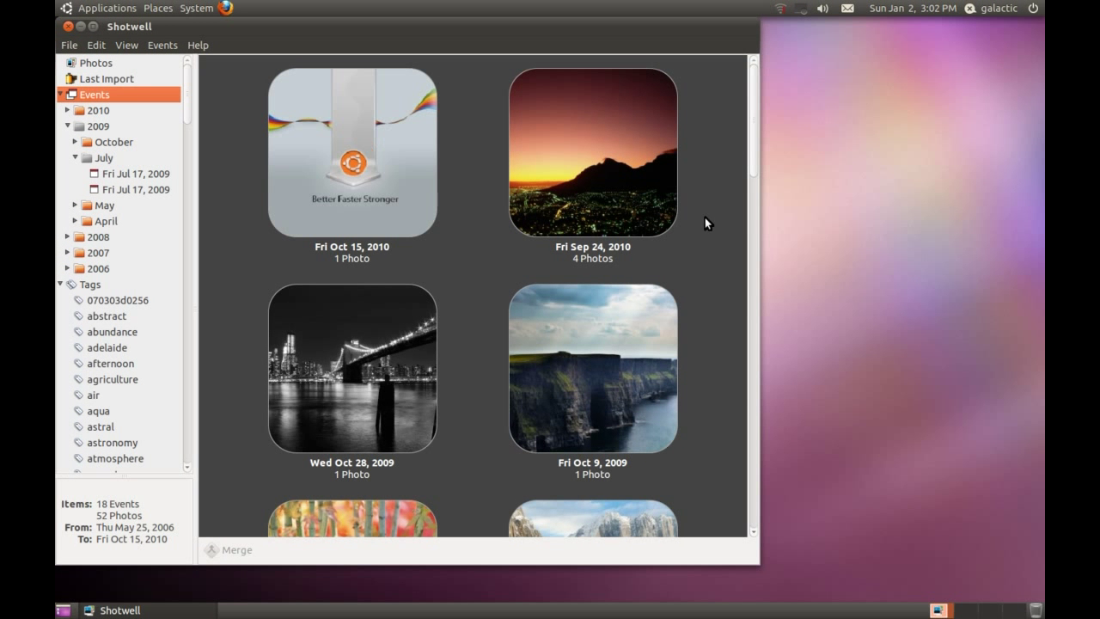
left_click_drag(752, 147, 752, 110)
scroll(361, 241, "down", 4)
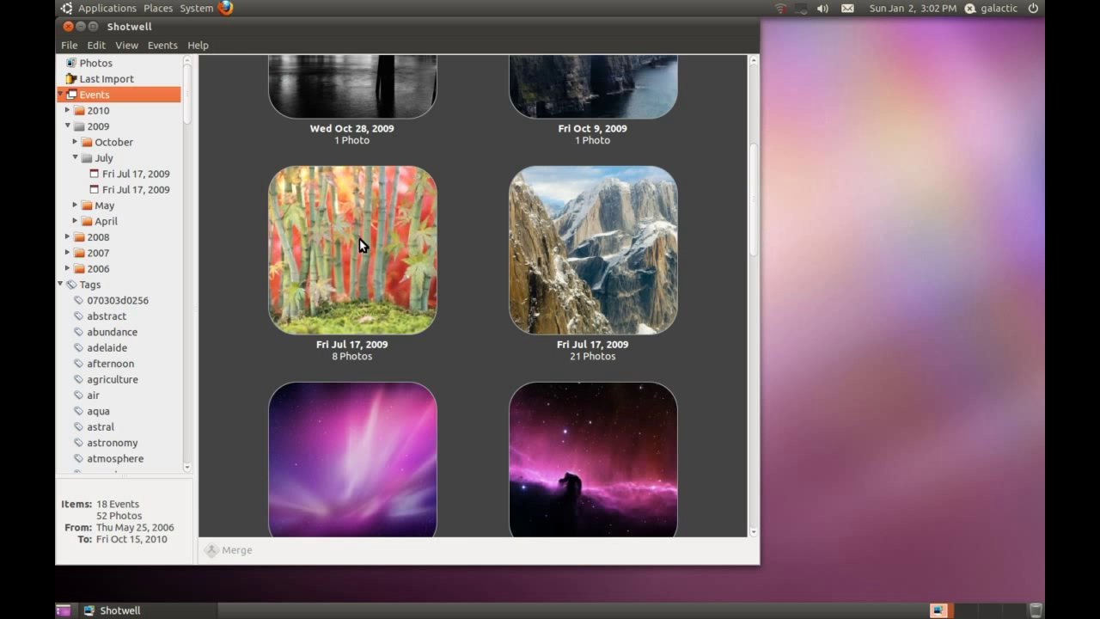
double_click(360, 242)
double_click(296, 118)
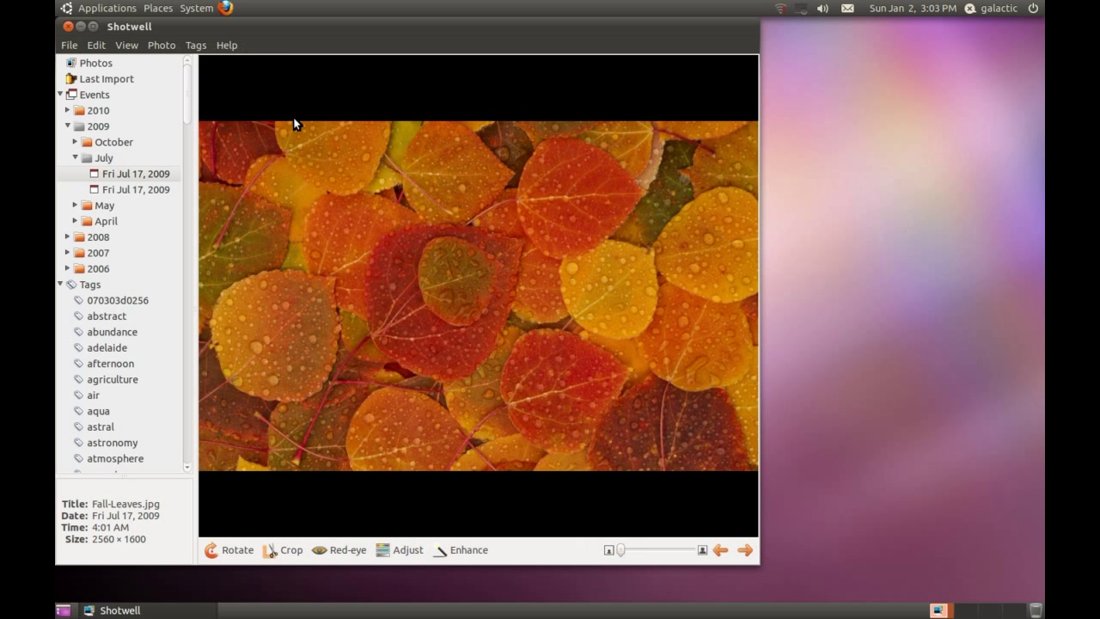
key("Right")
key("Right")
key("Right")
key("Right")
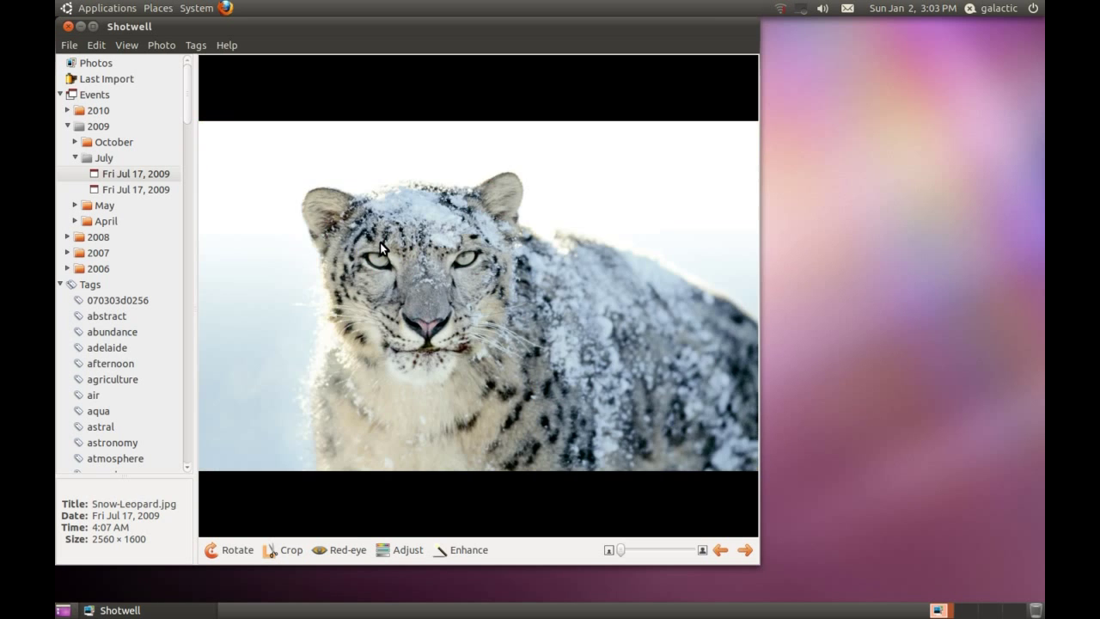
key("Right")
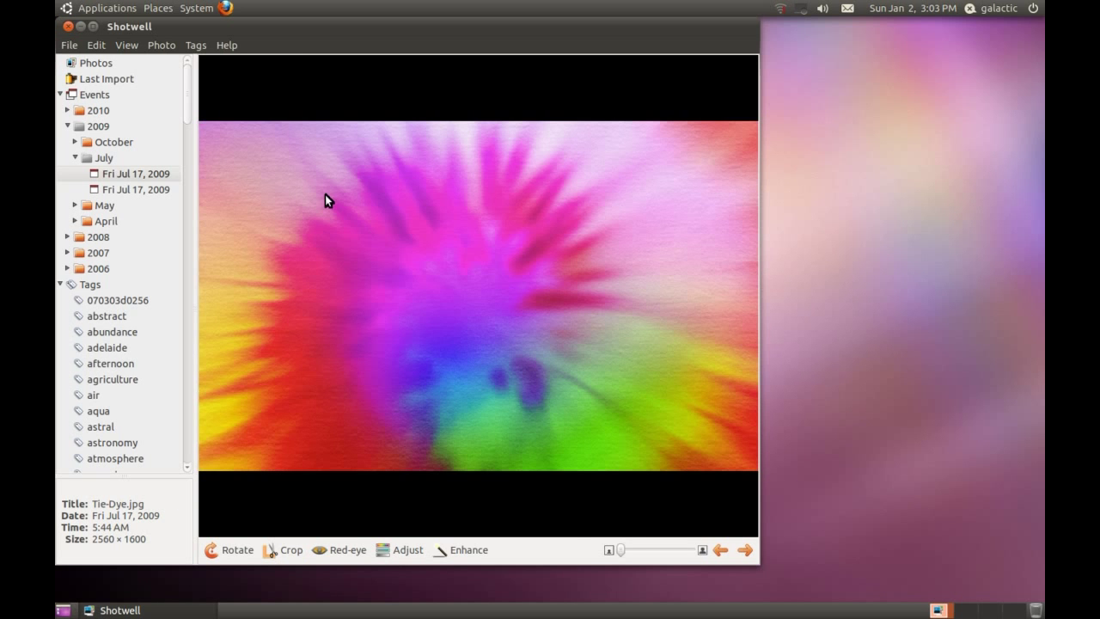
- Return to the whole library, scroll through the wallpapers and view the Tags menu
left_click(90, 63)
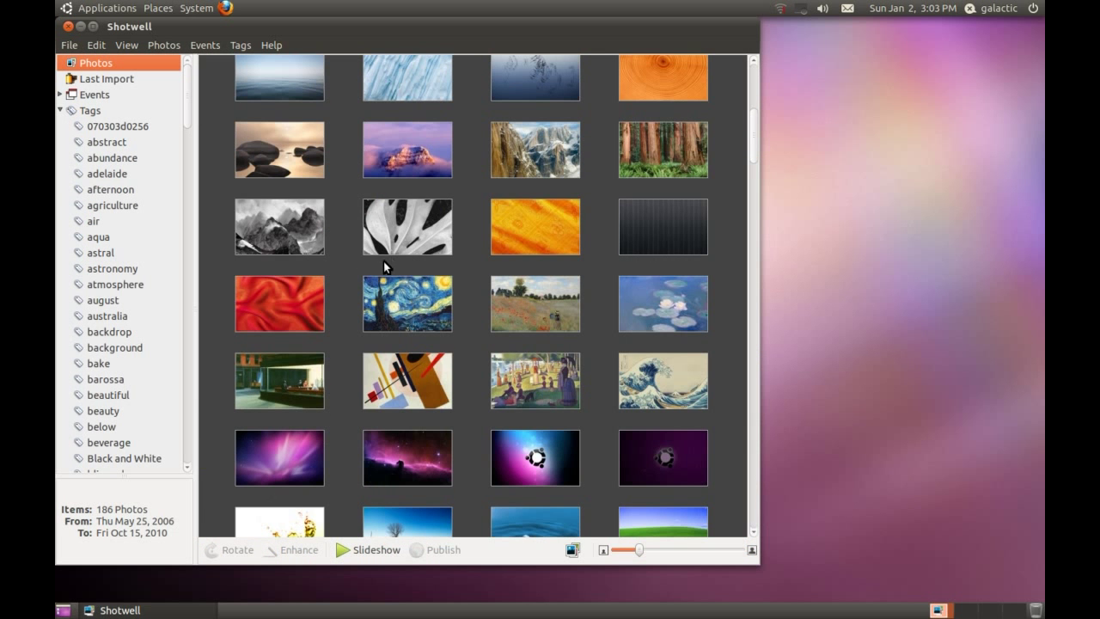
scroll(392, 253, "down", 3)
scroll(394, 253, "down", 10)
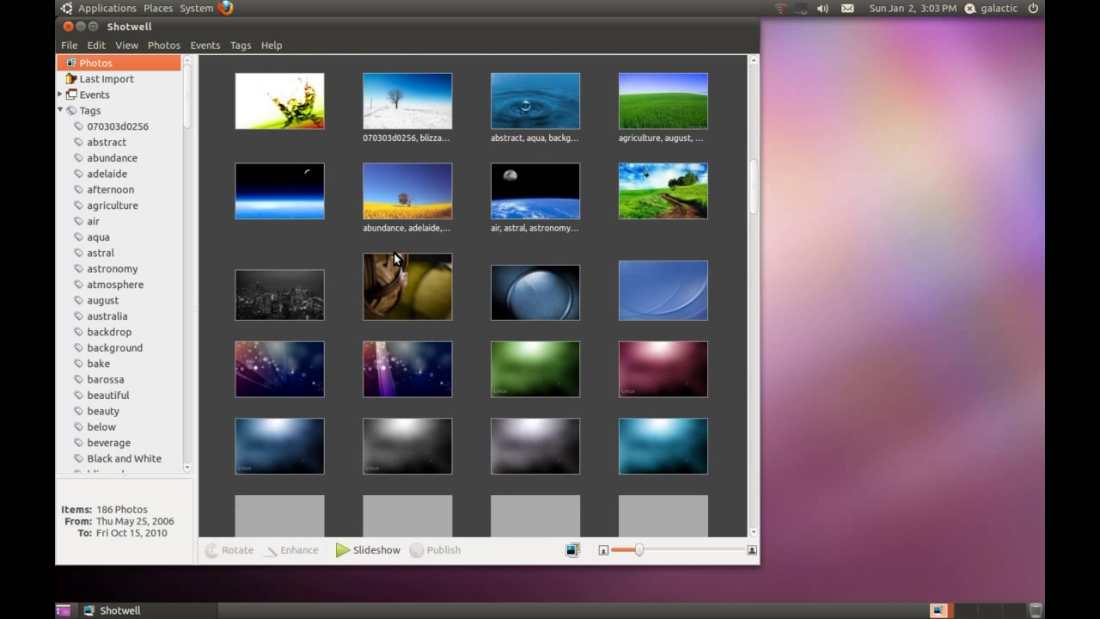
scroll(391, 247, "down", 1)
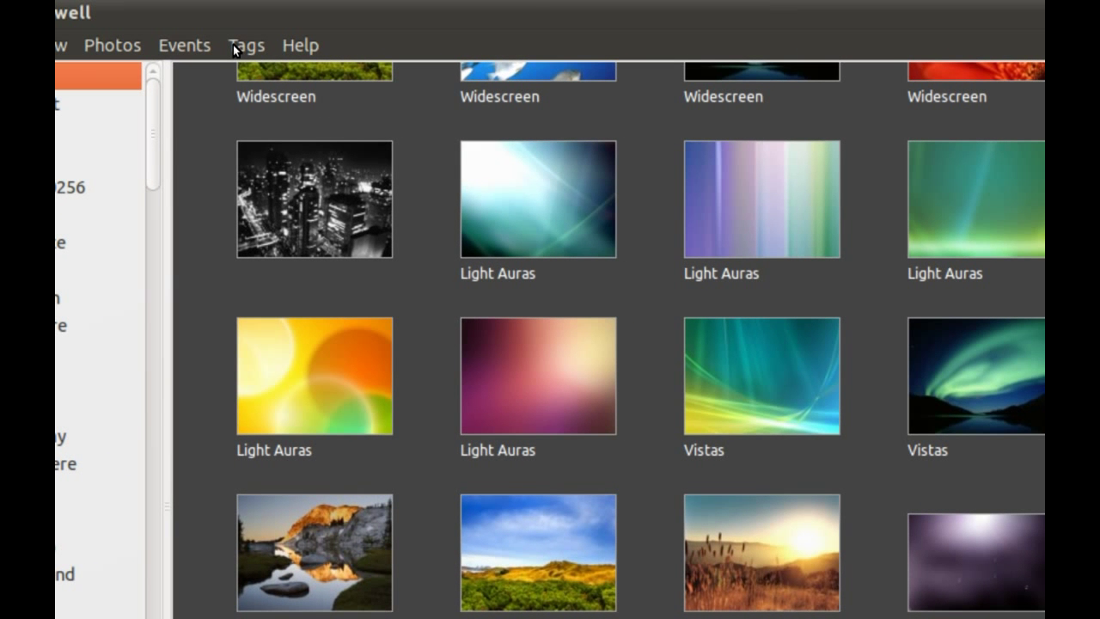
left_click(234, 46)
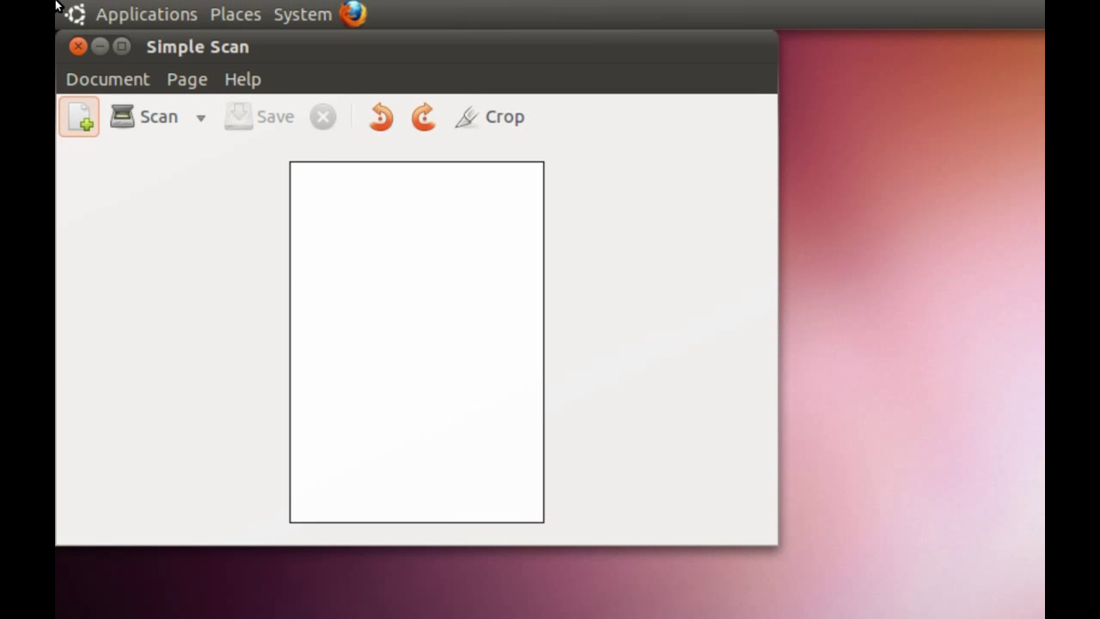
- Show the Graphics applications list, then dismiss it without launching anything
left_click(106, 8)
mouse_move(74, 70)
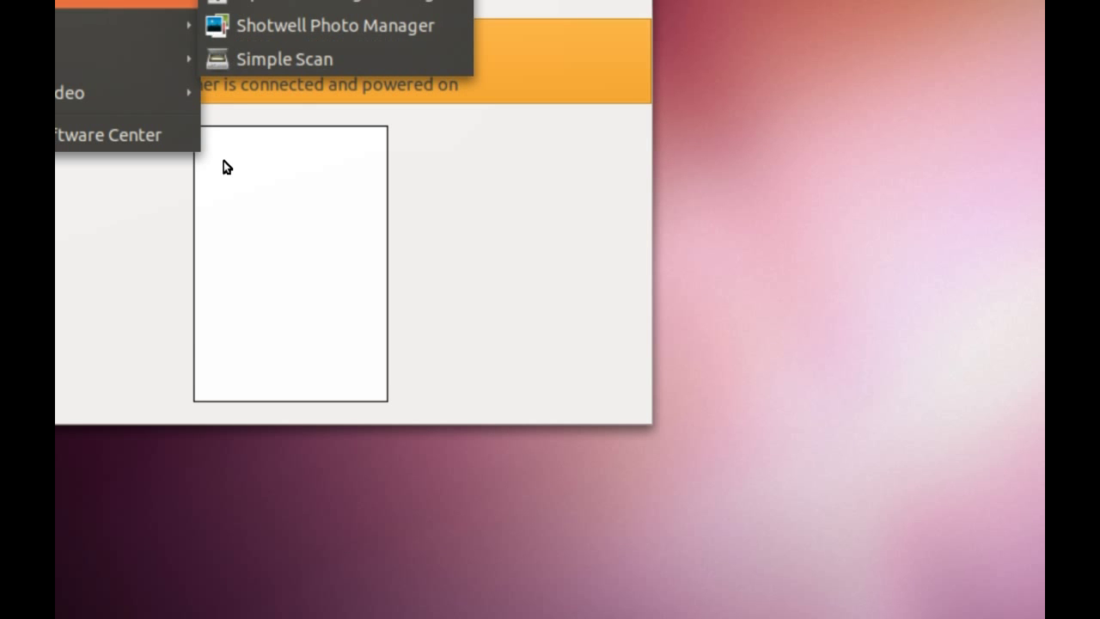
left_click(223, 166)
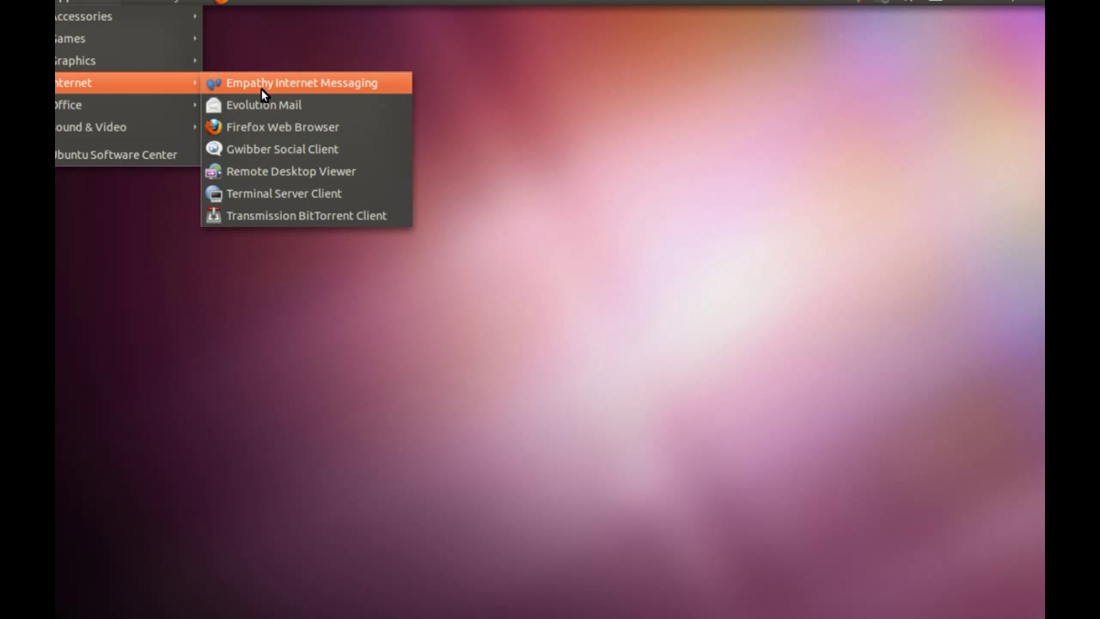
- Launch Empathy Internet Messaging and view its chat availability status options
left_click(262, 89)
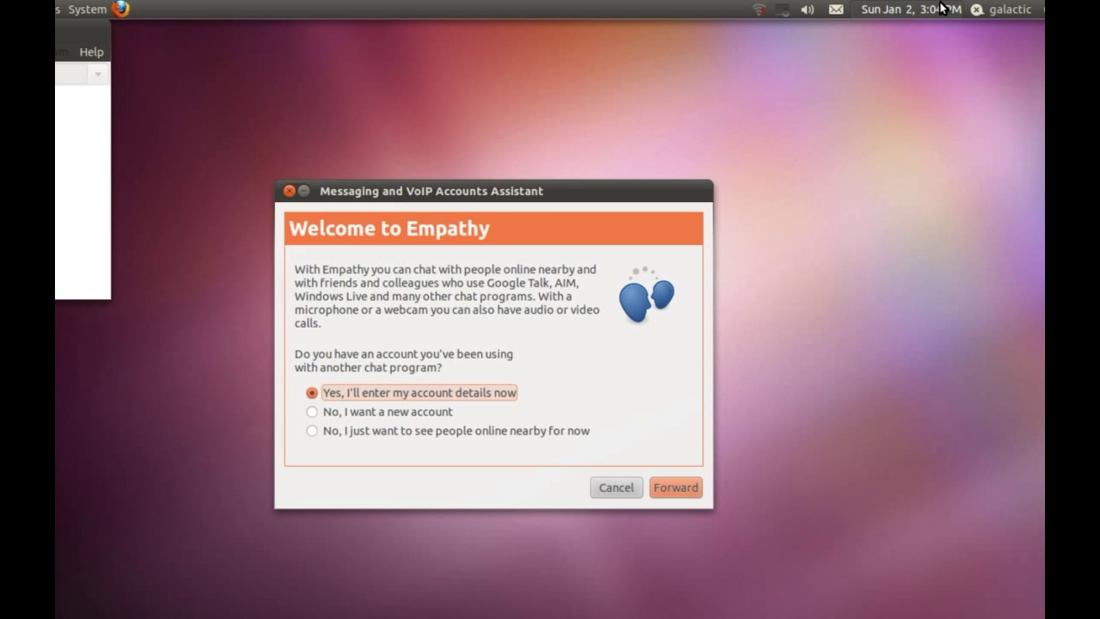
left_click(993, 8)
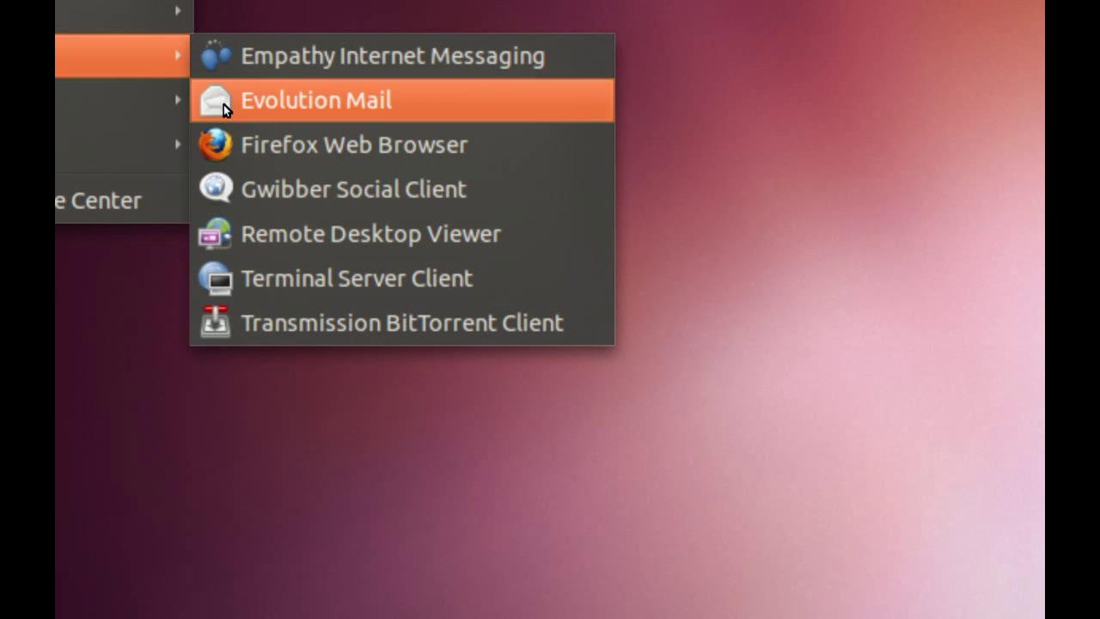
- Launch Evolution Mail, then the Transmission BitTorrent client from the Internet applications
left_click(223, 125)
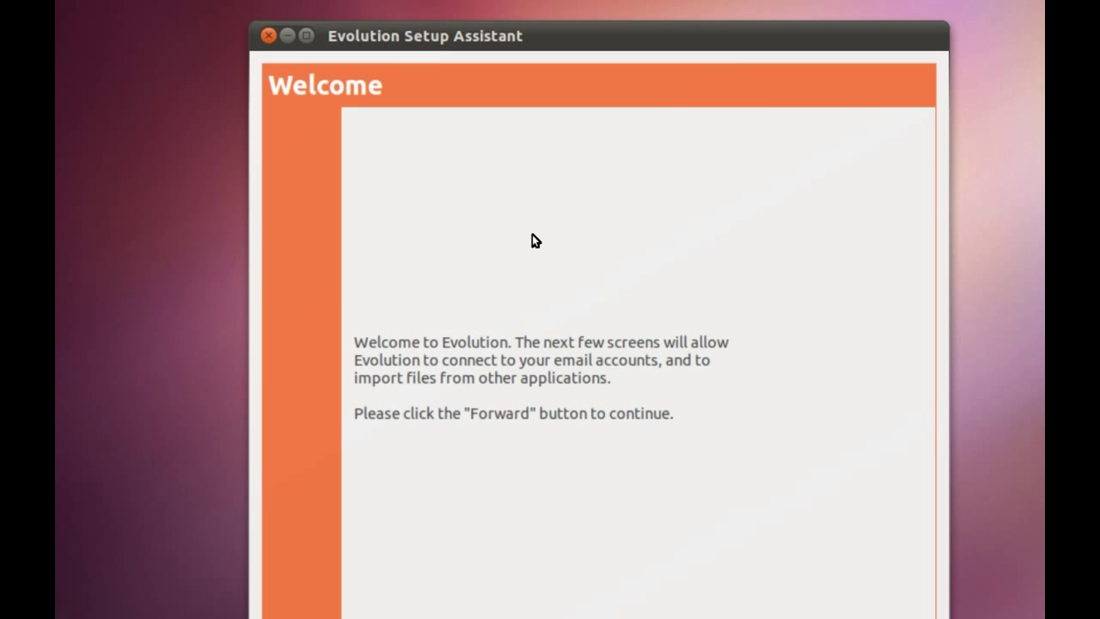
left_click(83, 11)
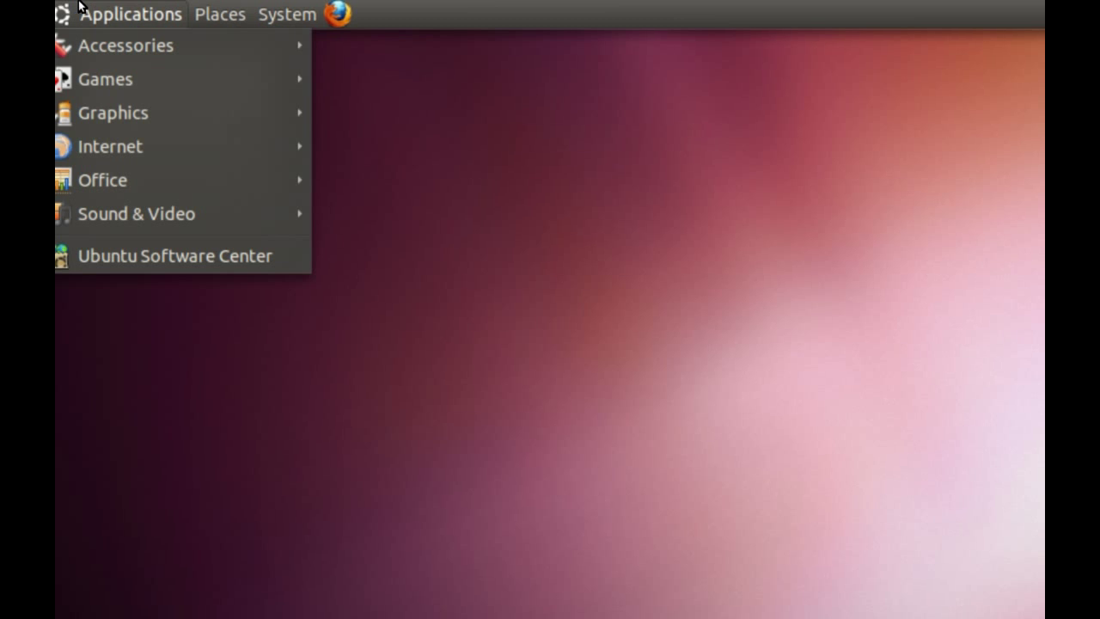
mouse_move(58, 147)
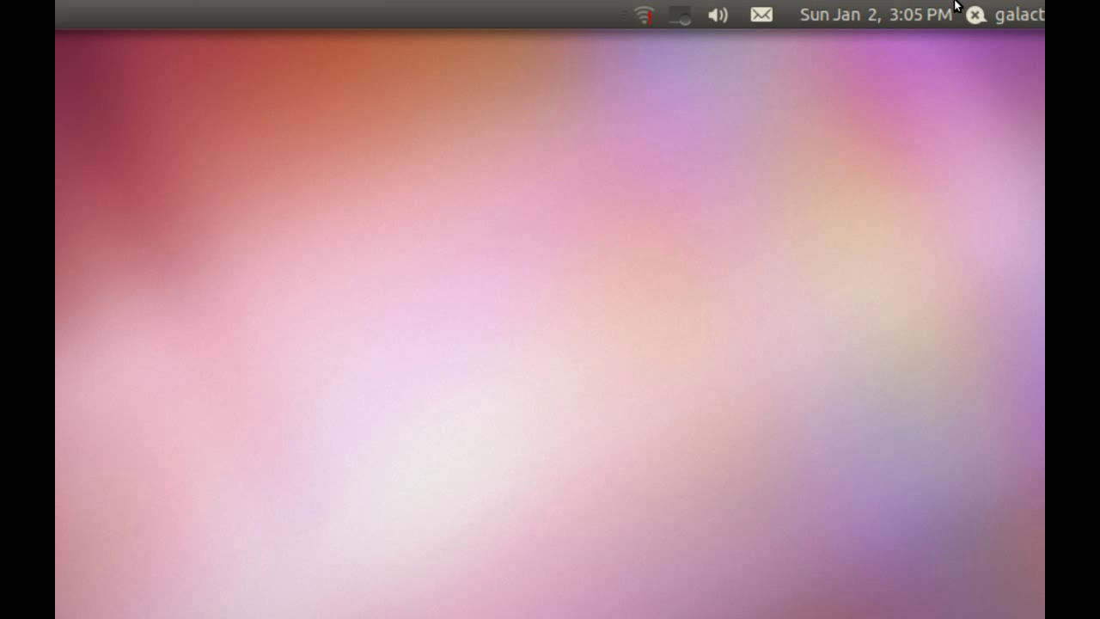
left_click(1017, 12)
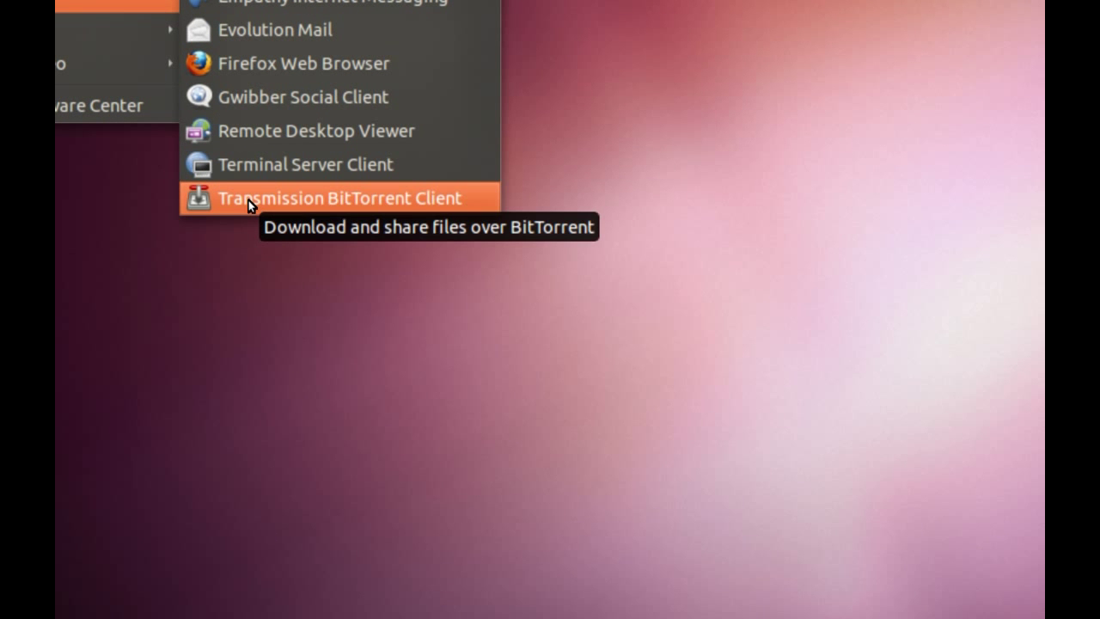
left_click(249, 211)
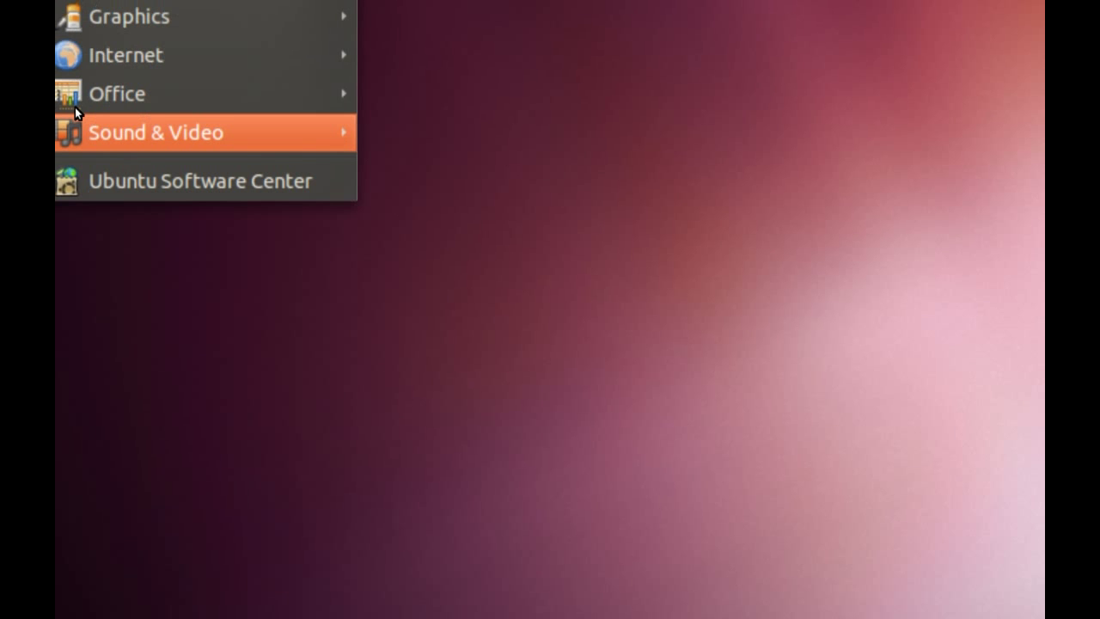
- Open a blank Writer document, Untitled 1, and look through its File and Table menus
mouse_move(239, 107)
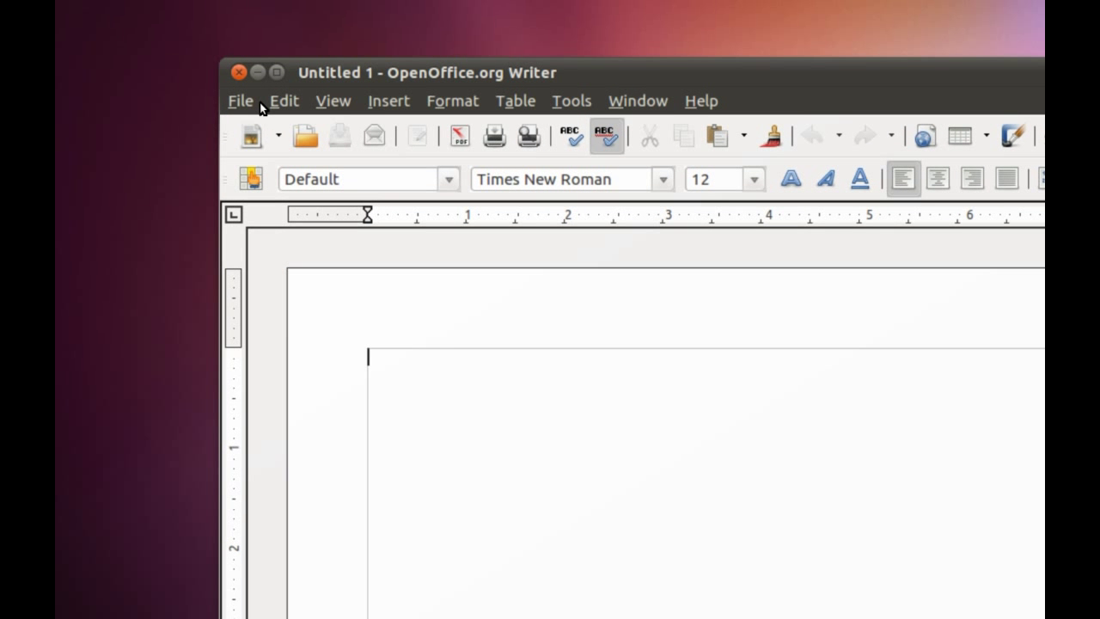
left_click(256, 101)
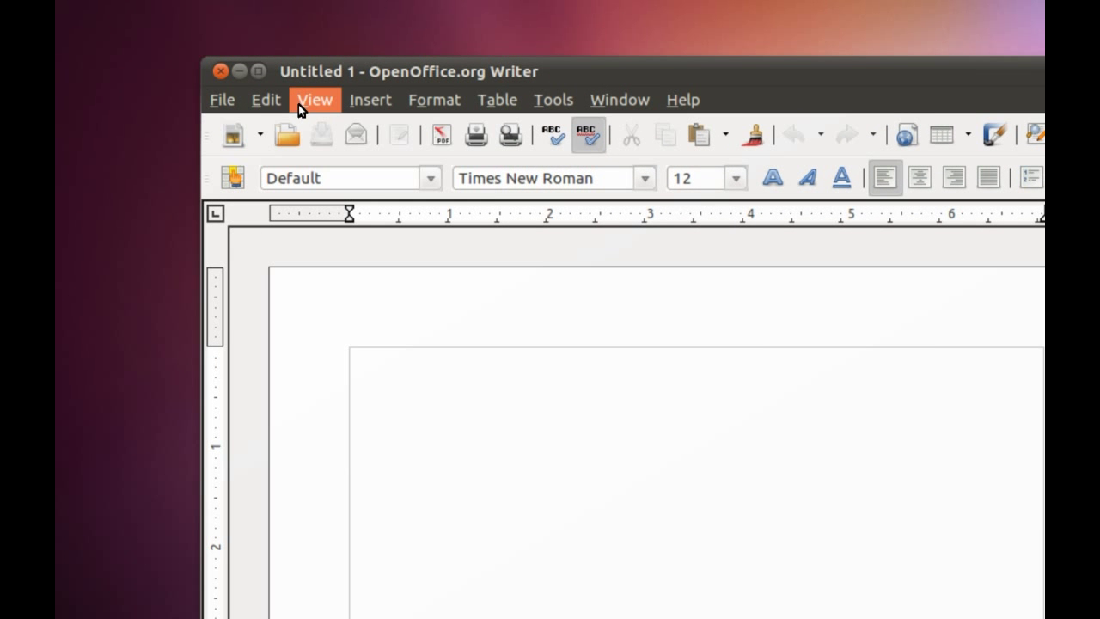
mouse_move(435, 100)
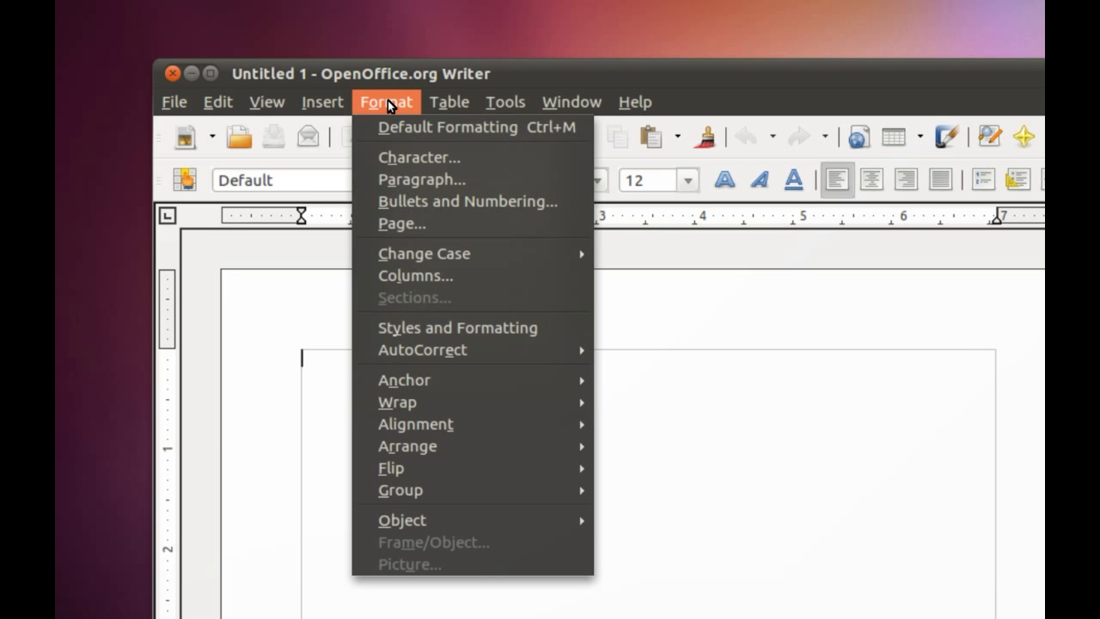
left_click(448, 101)
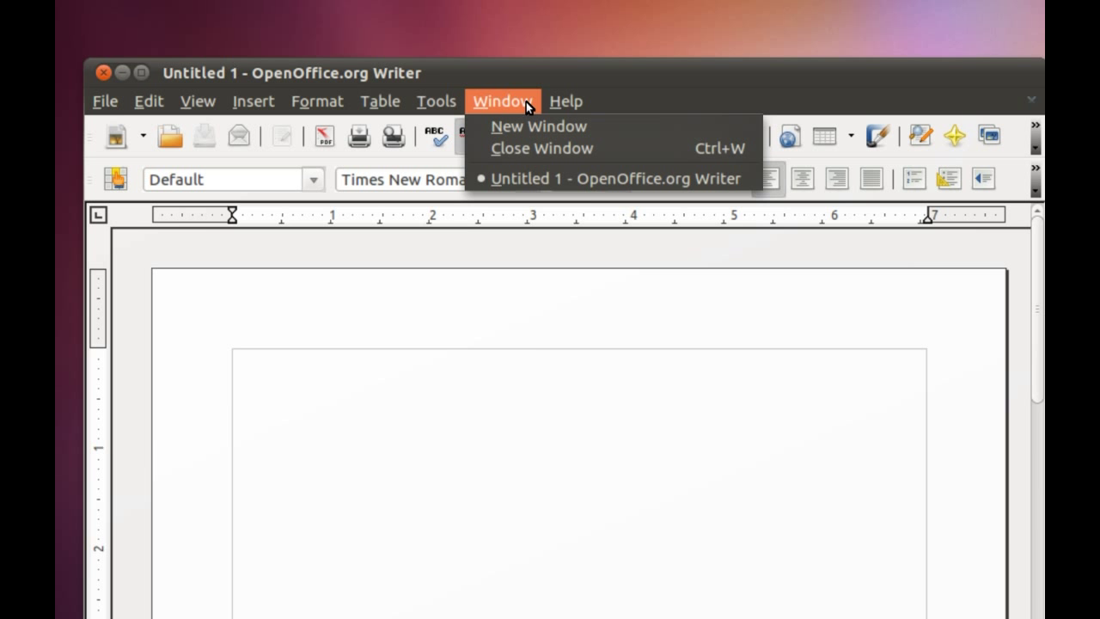
left_click(550, 101)
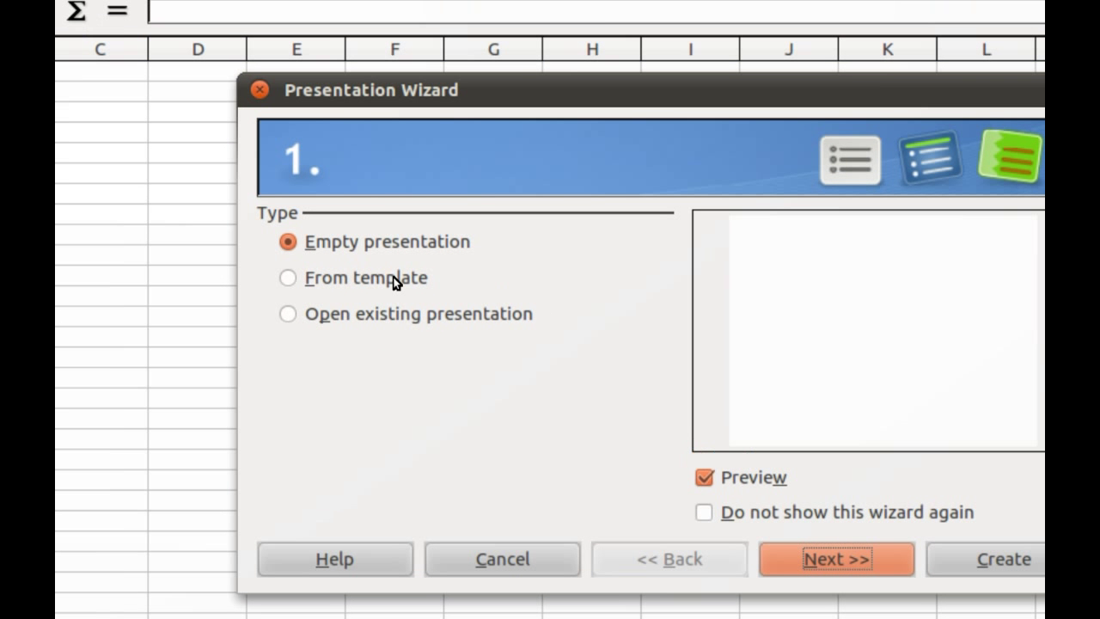
- Create a presentation from the Green template, then close the Impress window
left_click(326, 260)
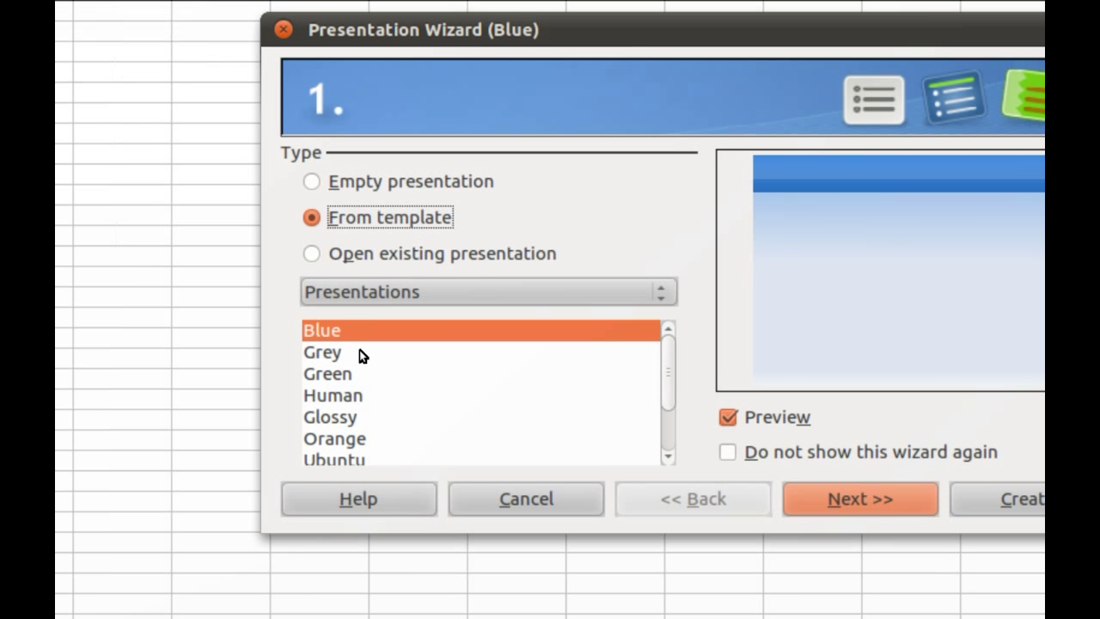
left_click(357, 373)
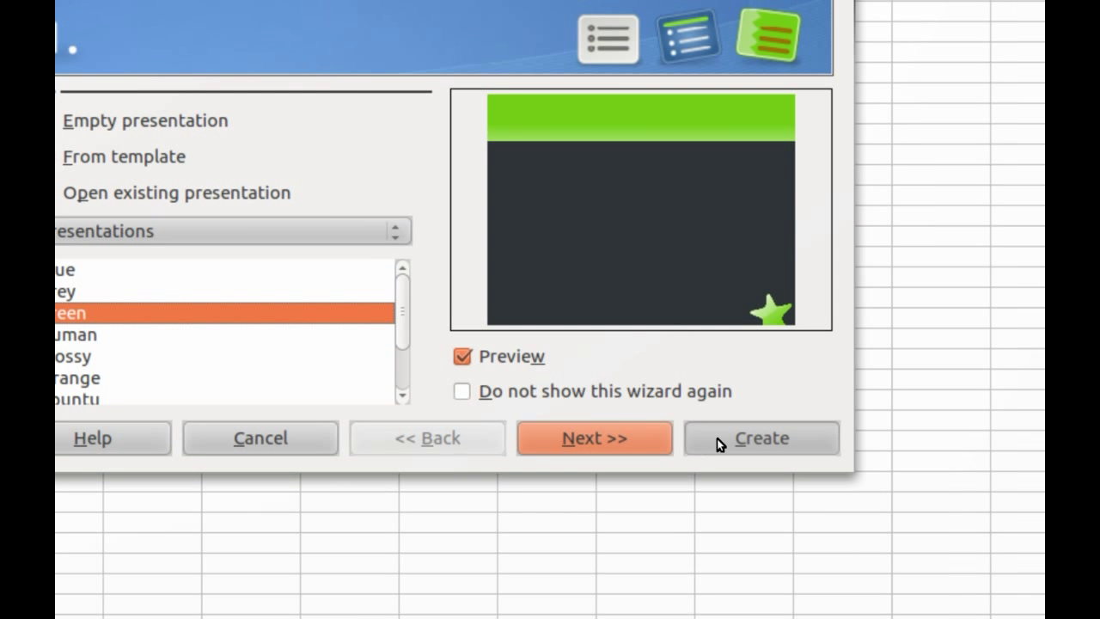
left_click(719, 447)
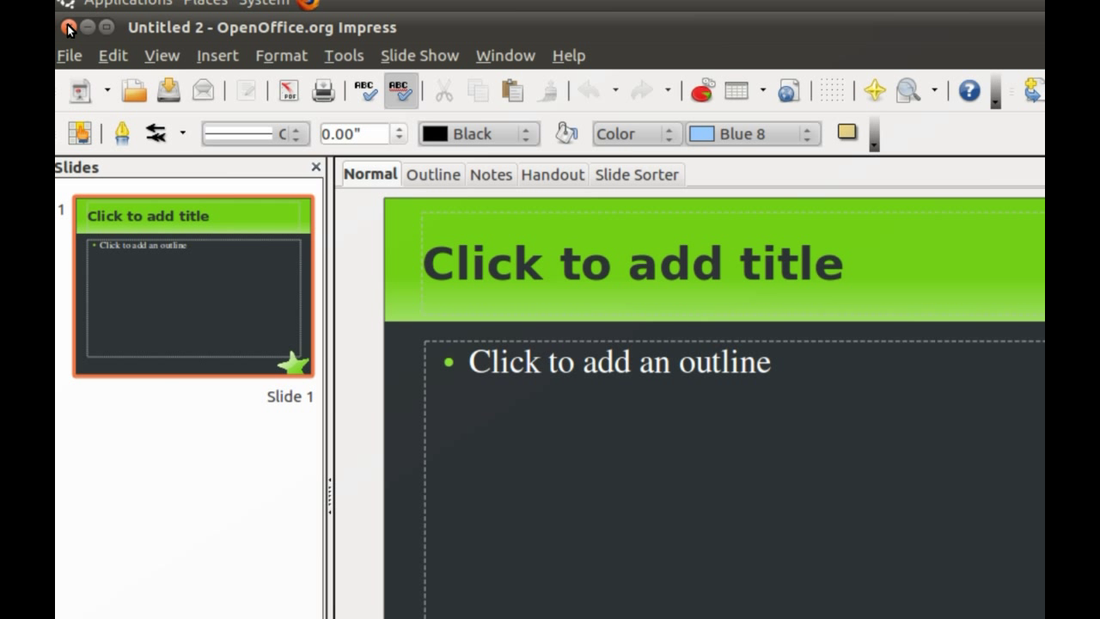
left_click(68, 28)
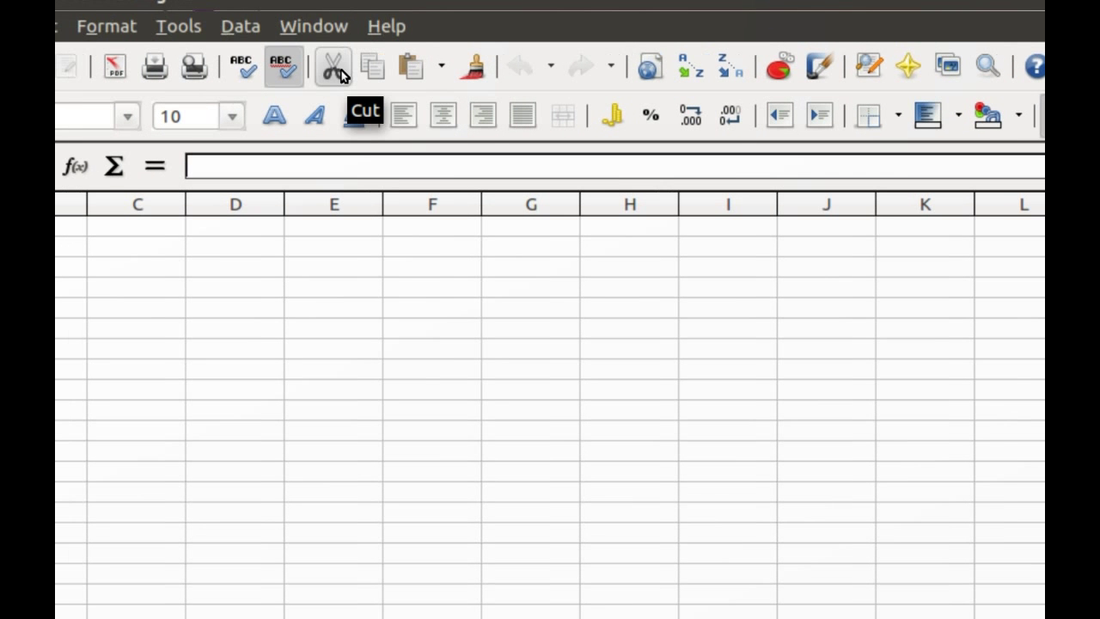
left_click(177, 25)
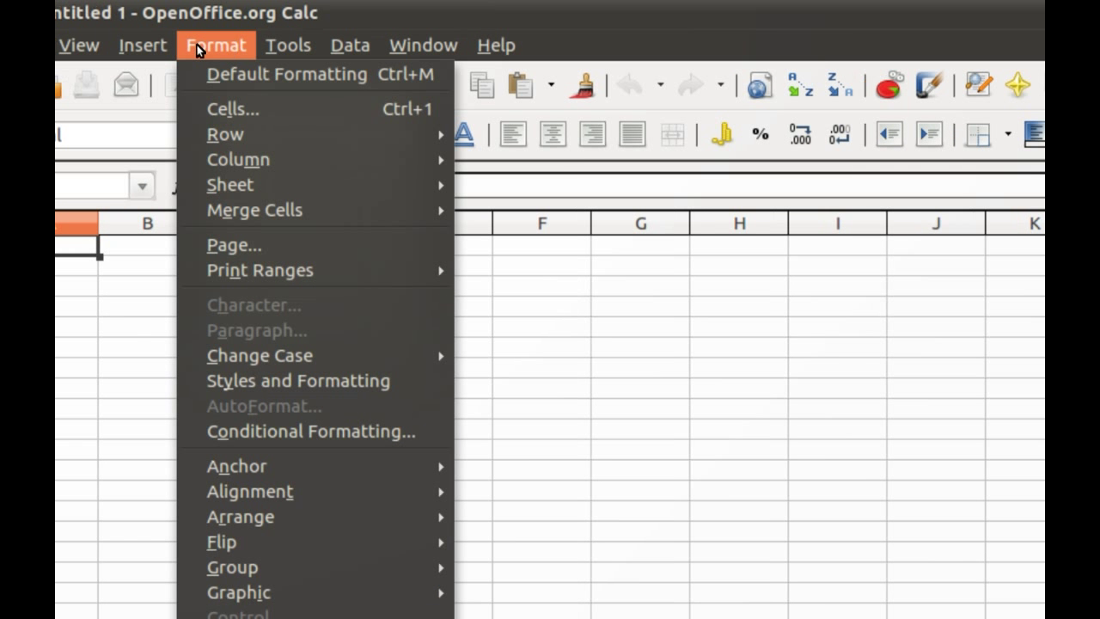
mouse_move(91, 38)
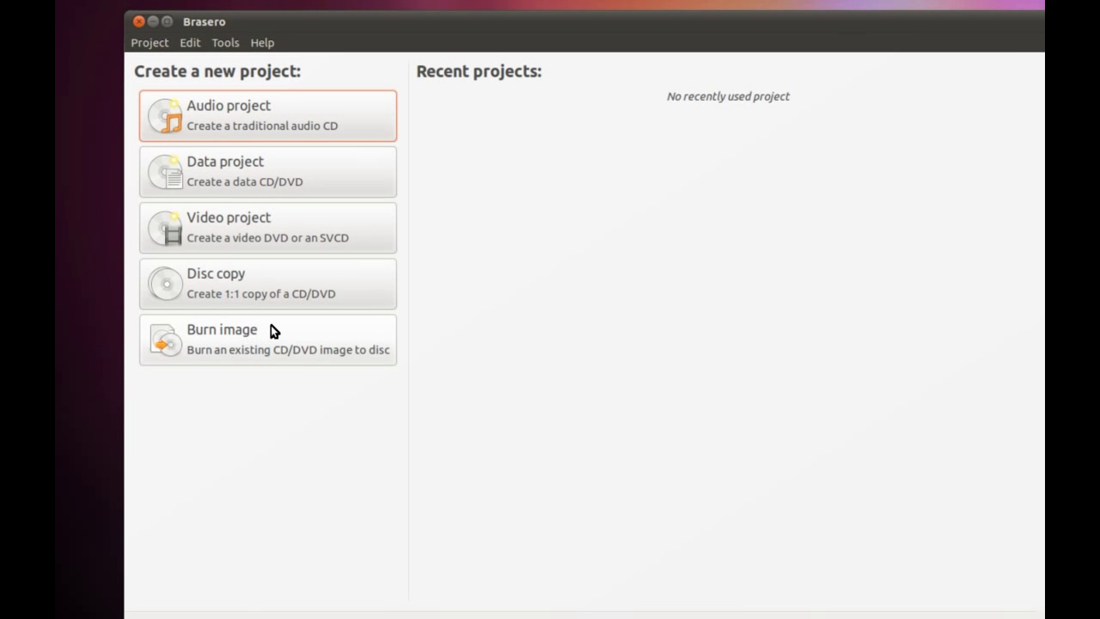
- Close the Brasero window, leaving the bare desktop
left_click(153, 55)
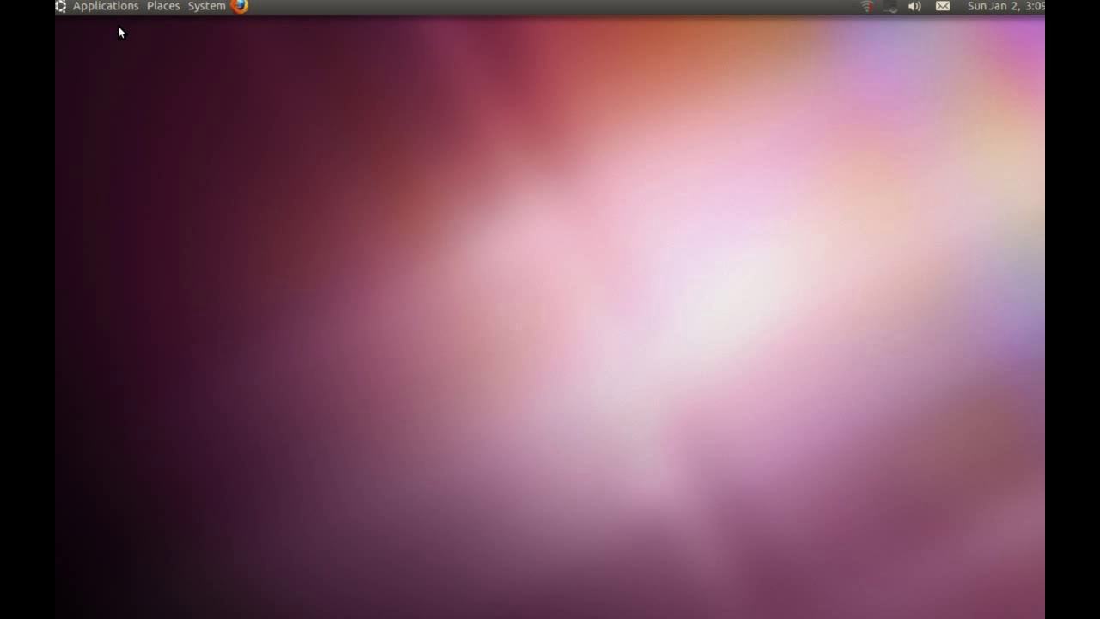
- Start Movie Player from Applications > Sound & Video to play How fast.ogg
left_click(101, 4)
mouse_move(215, 122)
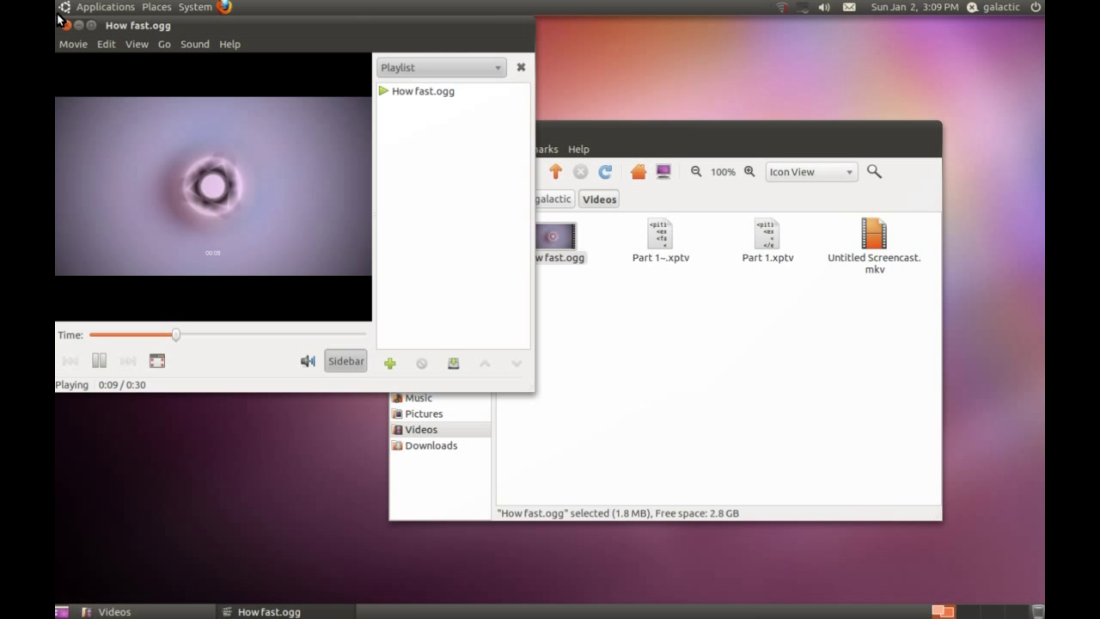
left_click(105, 7)
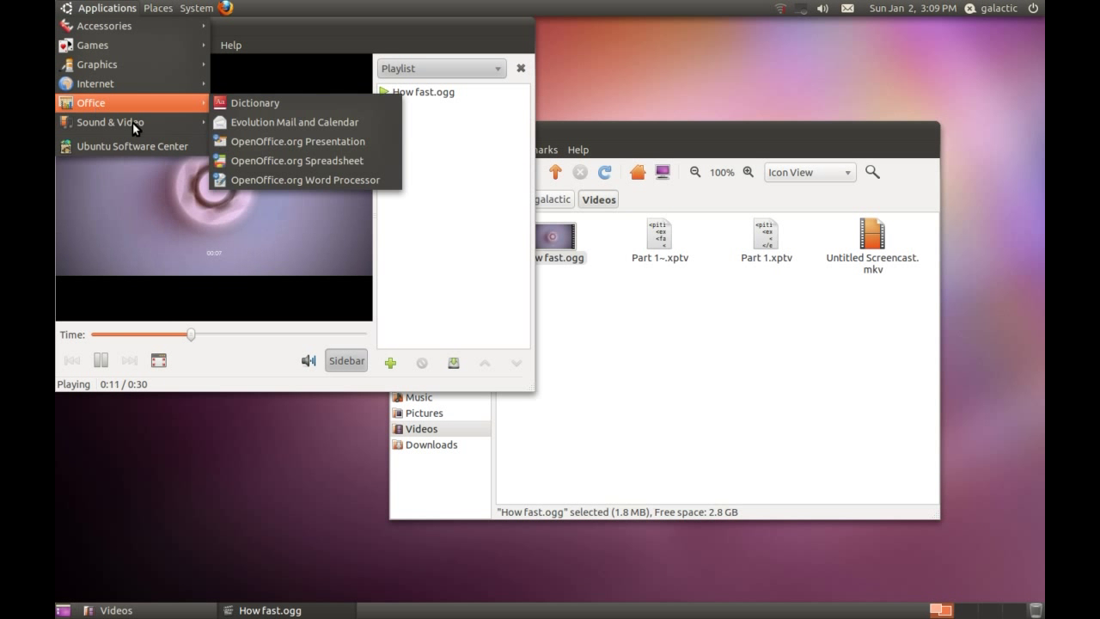
- Launch PiTiVi, close the How fast.ogg movie player and bring the Videos folder forward
mouse_move(98, 125)
left_click(233, 163)
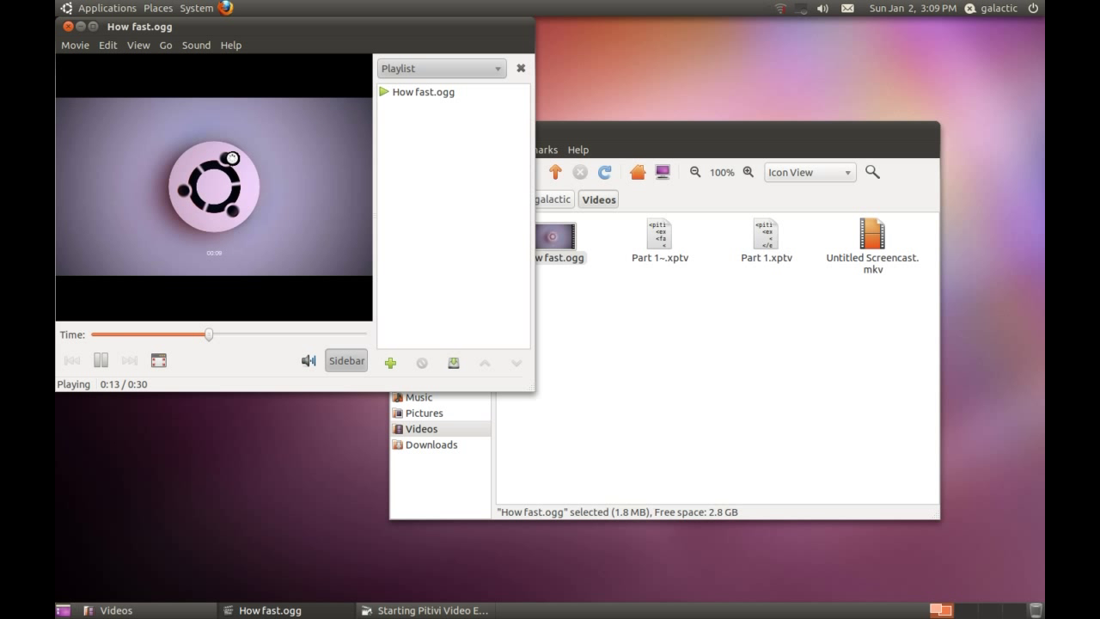
left_click(513, 131)
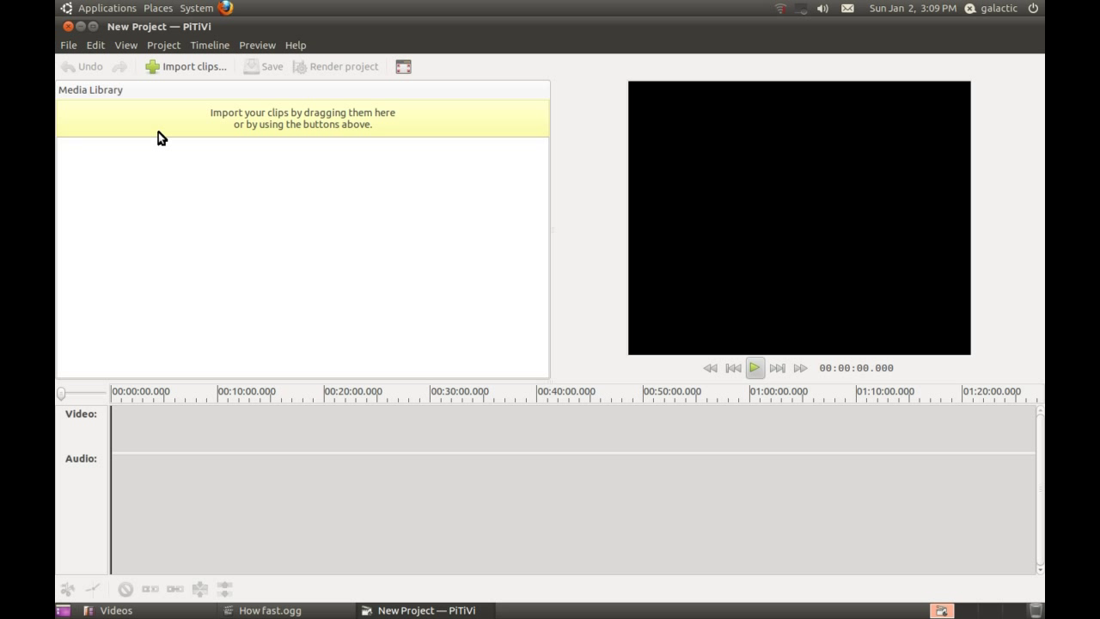
left_click(269, 610)
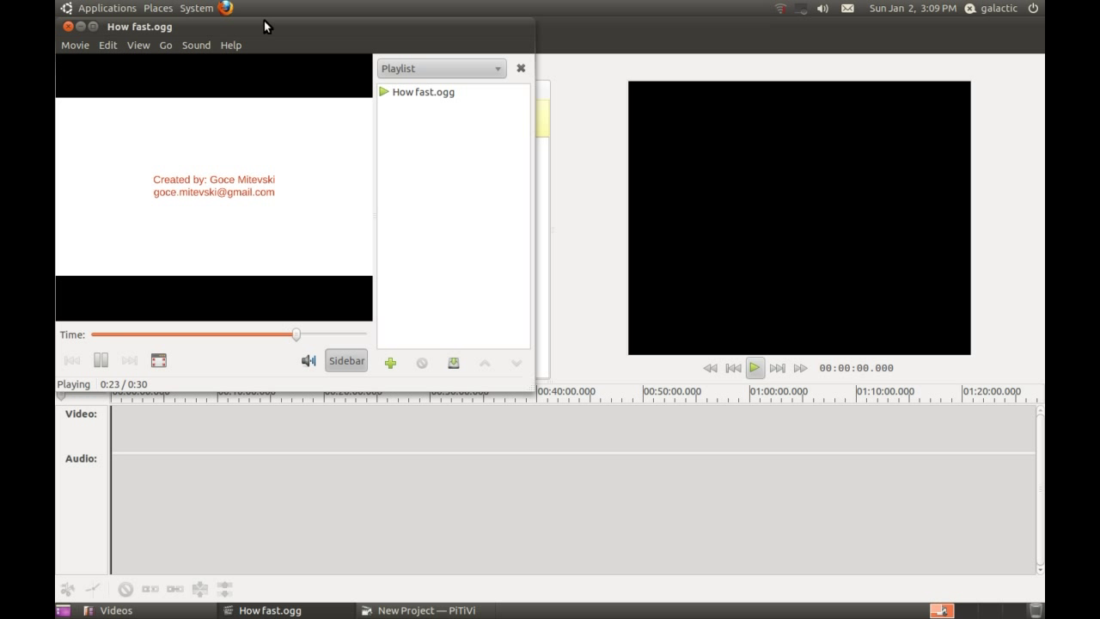
left_click_drag(264, 21, 692, 102)
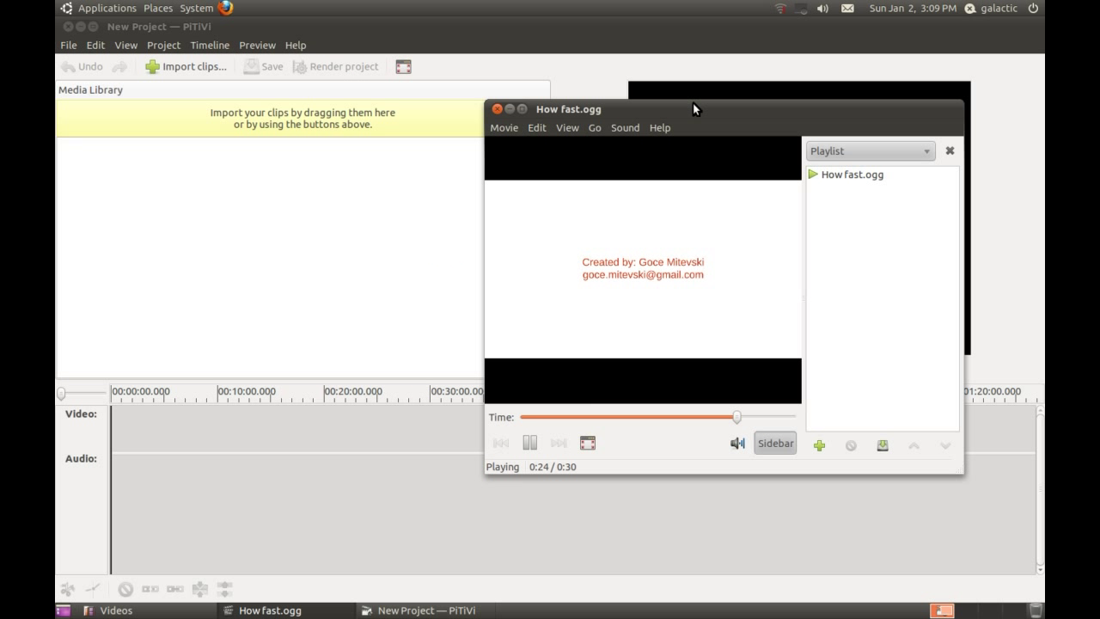
left_click(496, 109)
key("alt+Tab")
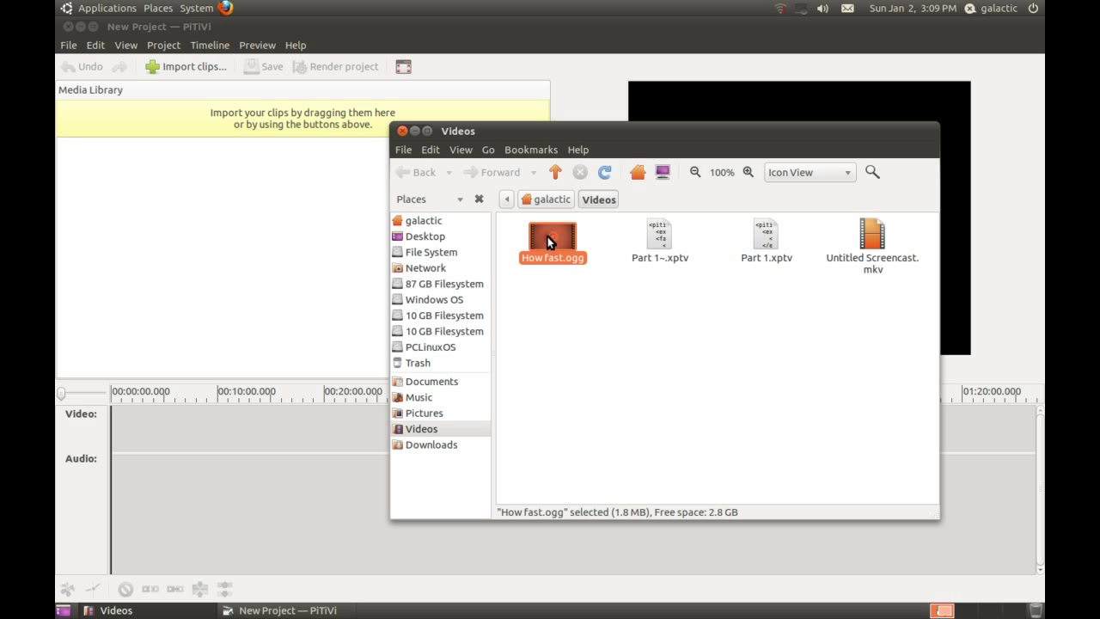
- Import How fast.ogg and 01 - Last Hero Prelude.mp3 into the PiTiVi Media Library
left_click_drag(547, 236, 144, 153)
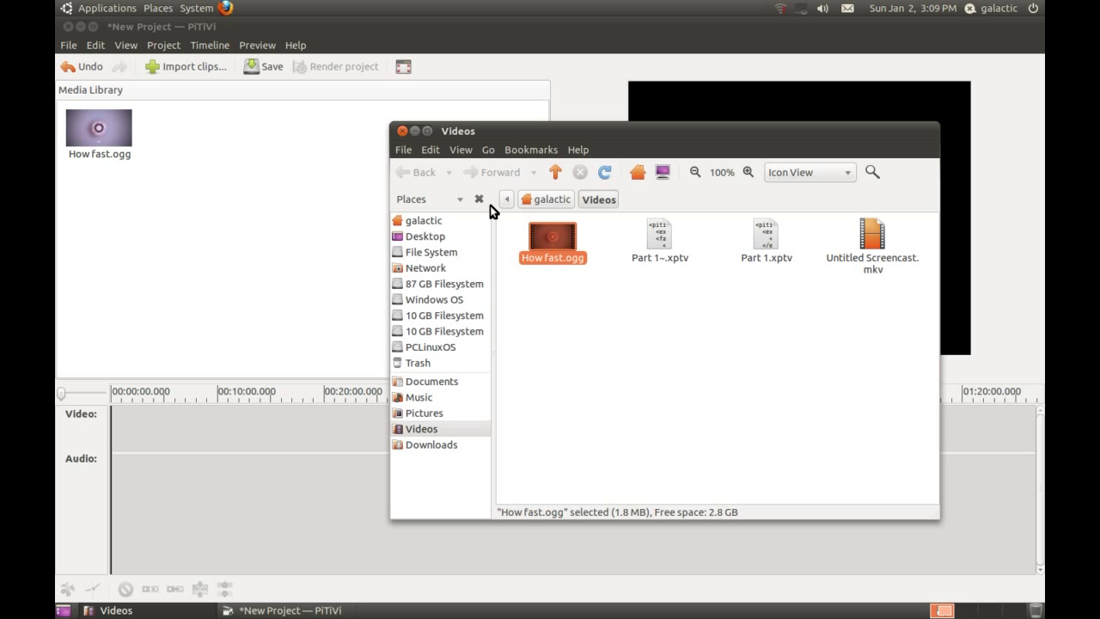
left_click(554, 174)
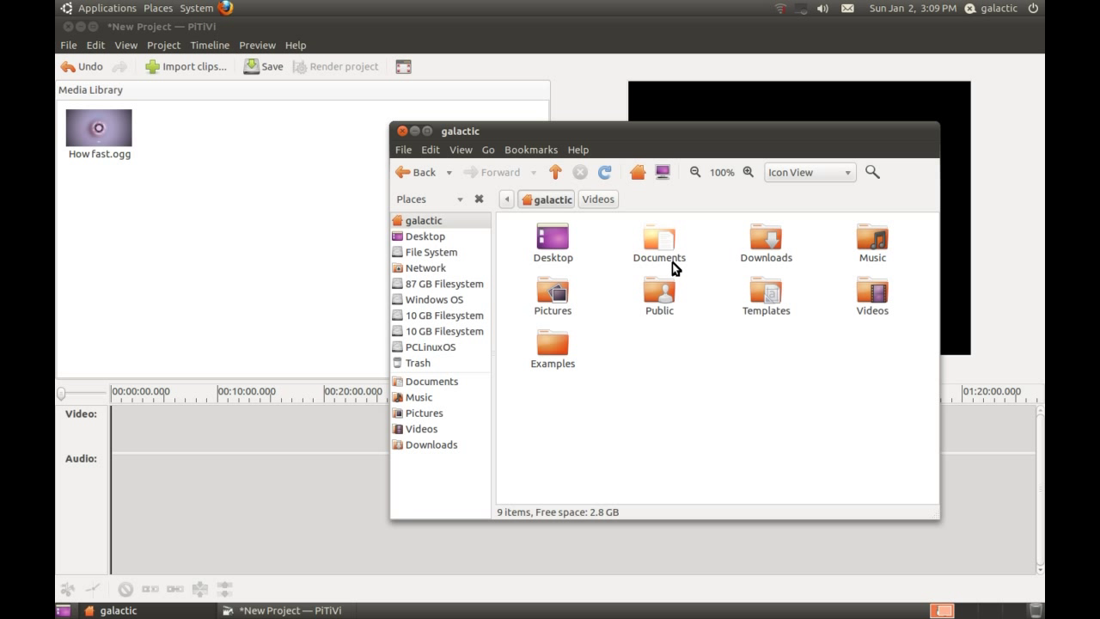
double_click(857, 258)
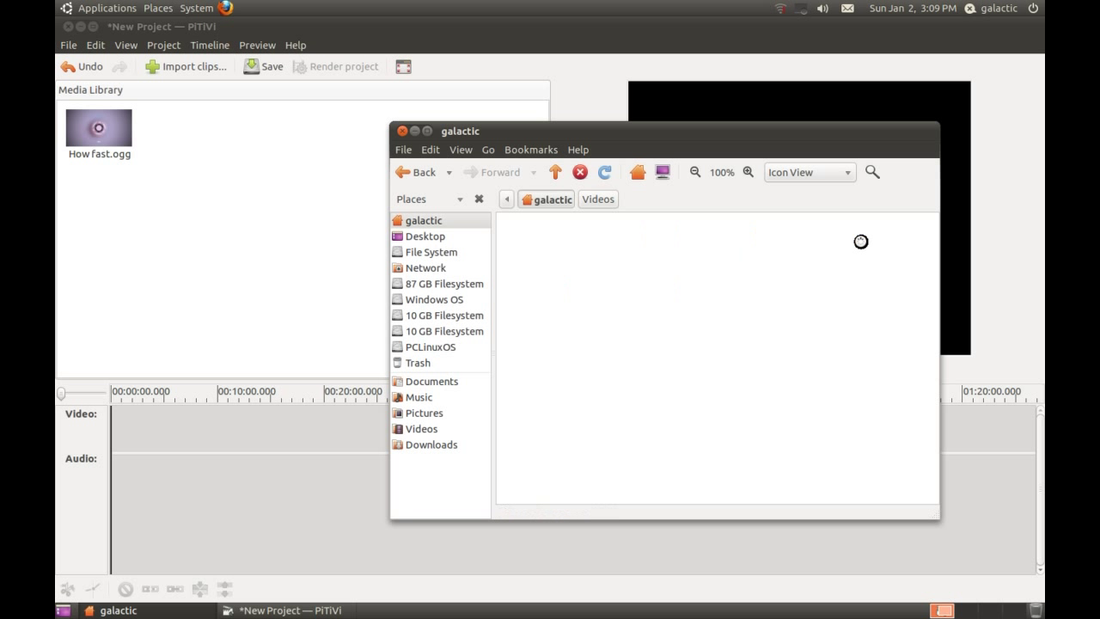
left_click_drag(653, 244, 185, 215)
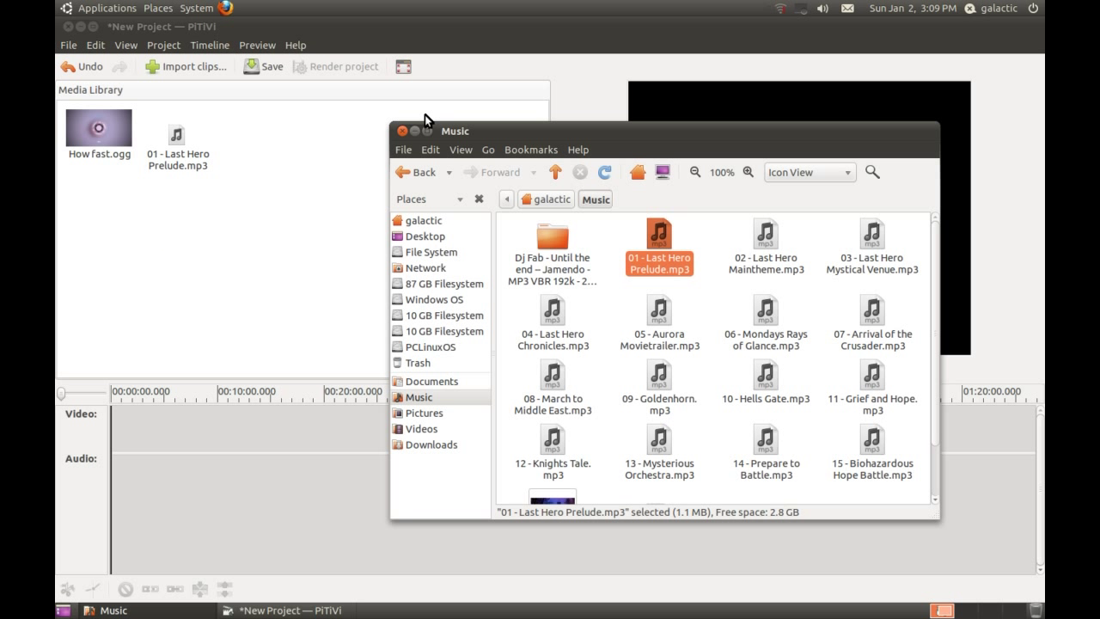
left_click(401, 131)
- Place both clips on the timeline and preview the project from about two seconds
left_click(77, 147)
left_click_drag(77, 146, 103, 414)
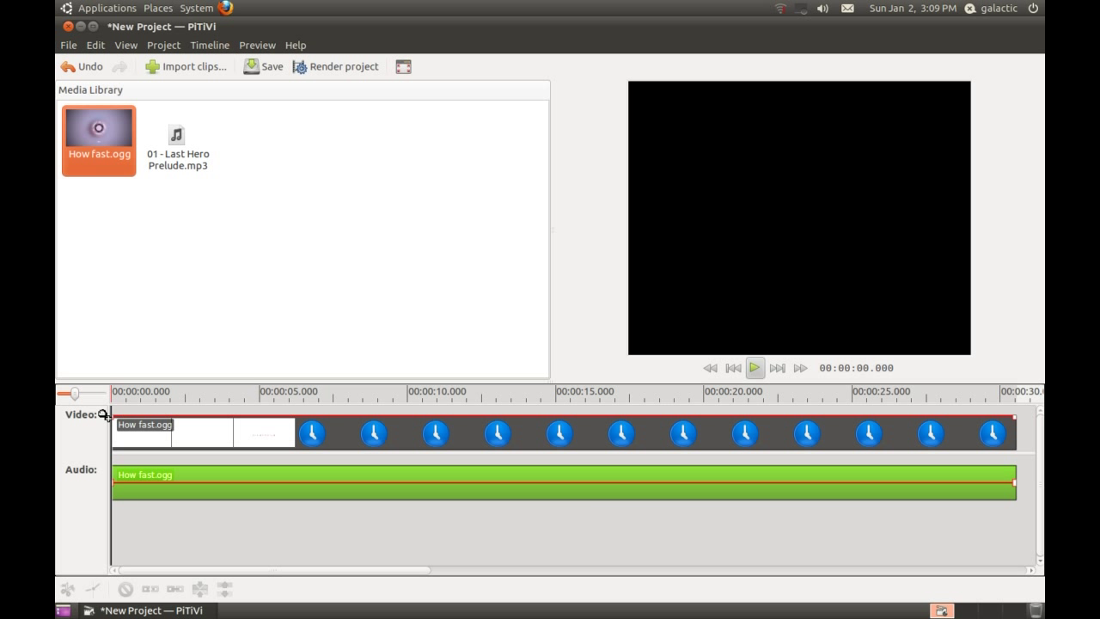
left_click_drag(196, 159, 175, 426)
left_click(177, 395)
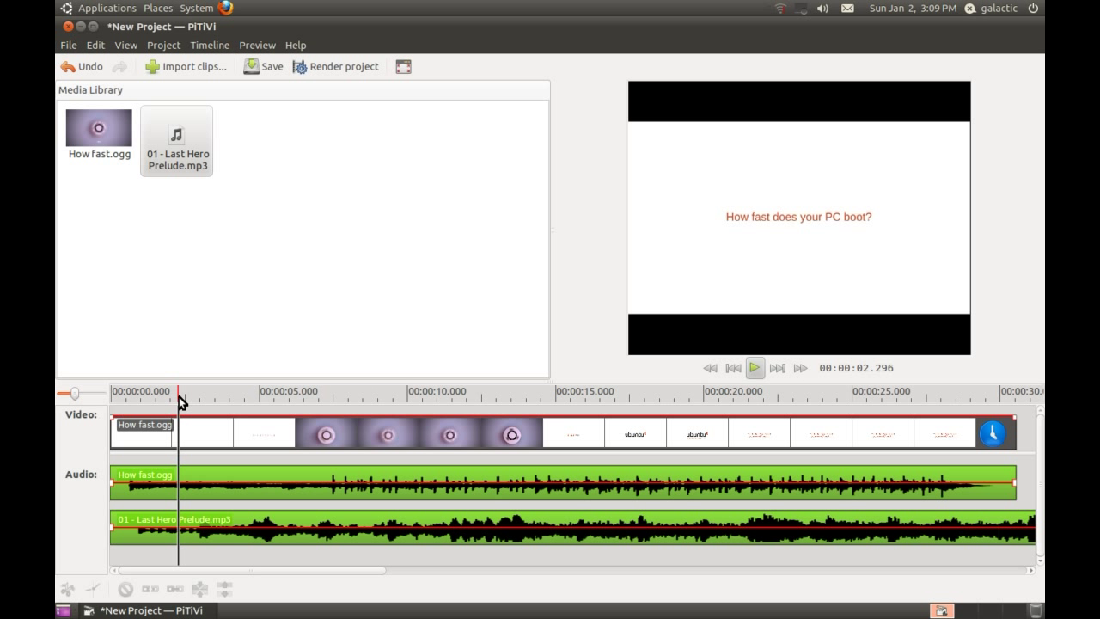
left_click(754, 368)
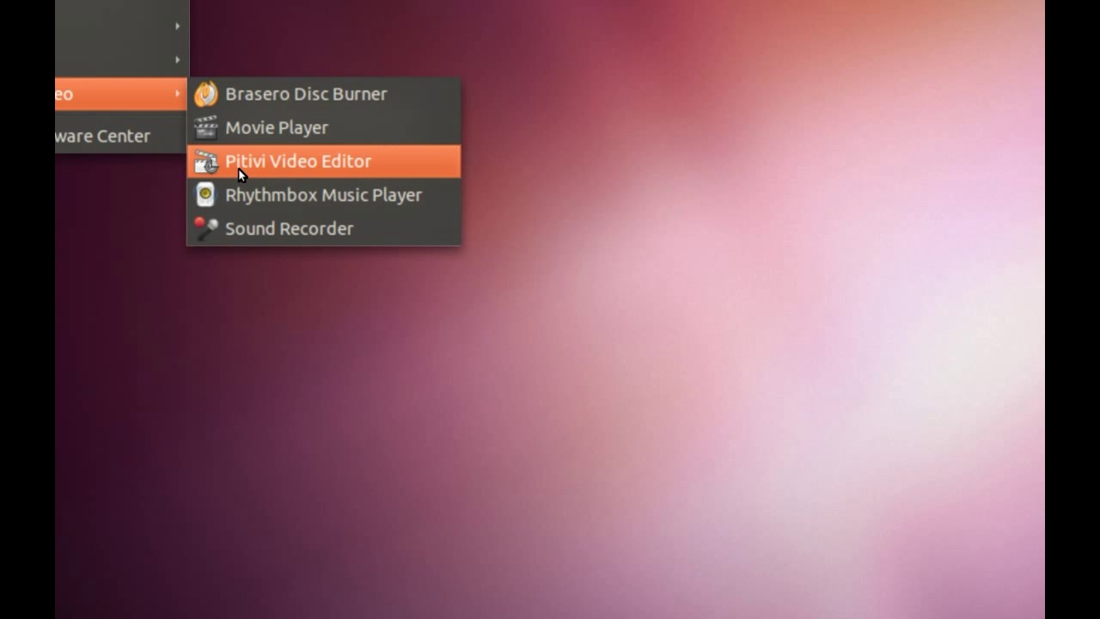
- Launch Rhythmbox and show the Music library with 3 artists, 3 albums and 32 songs
left_click(333, 235)
left_click(107, 8)
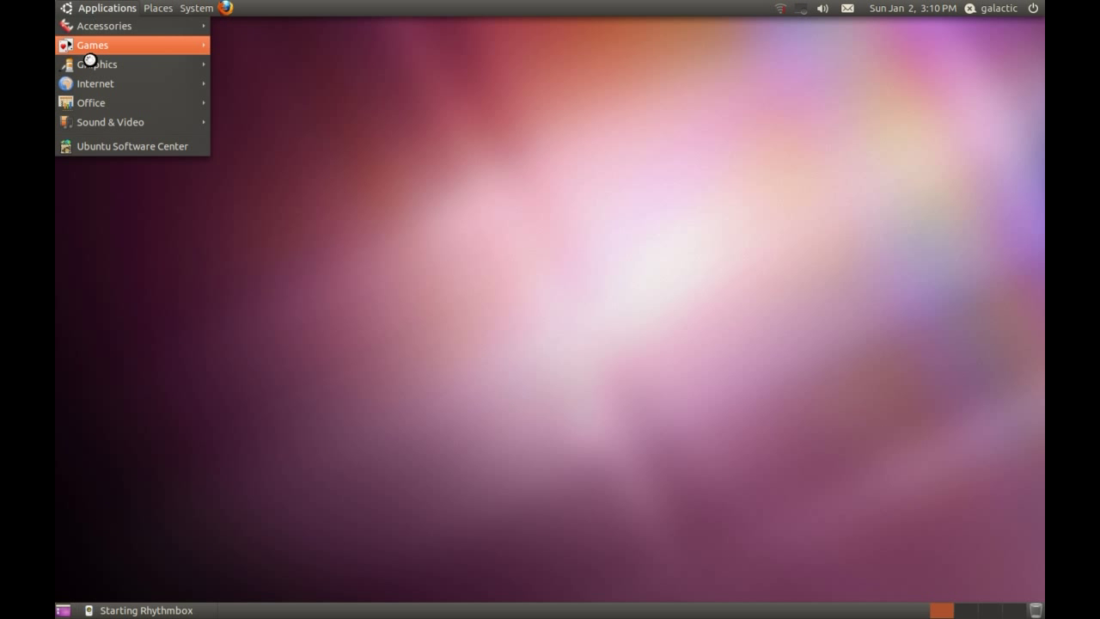
mouse_move(113, 121)
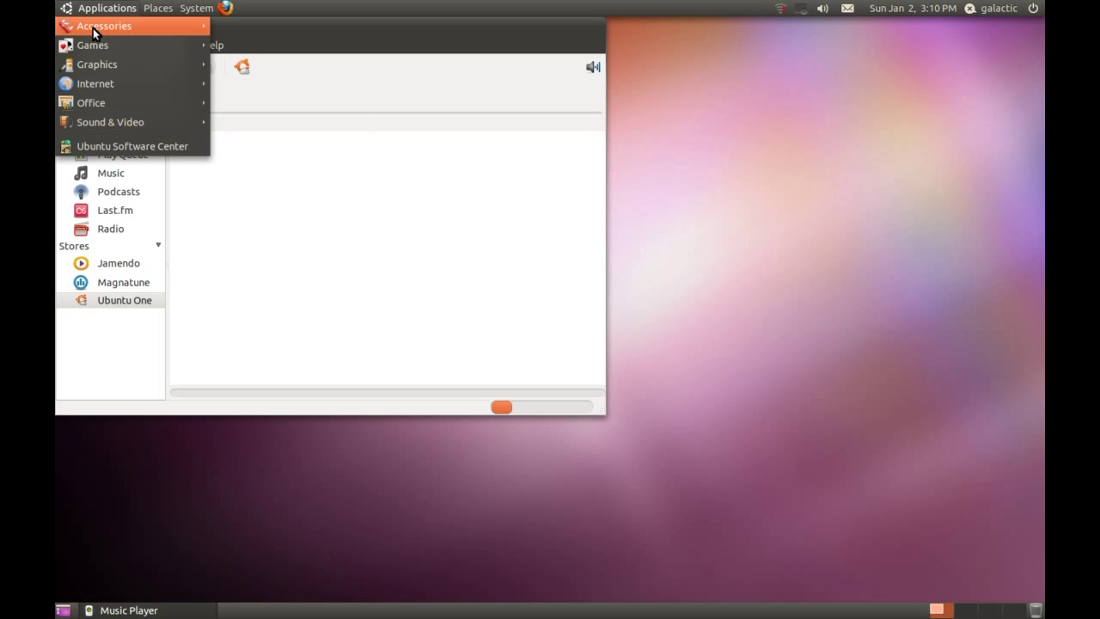
left_click(101, 8)
left_click(120, 156)
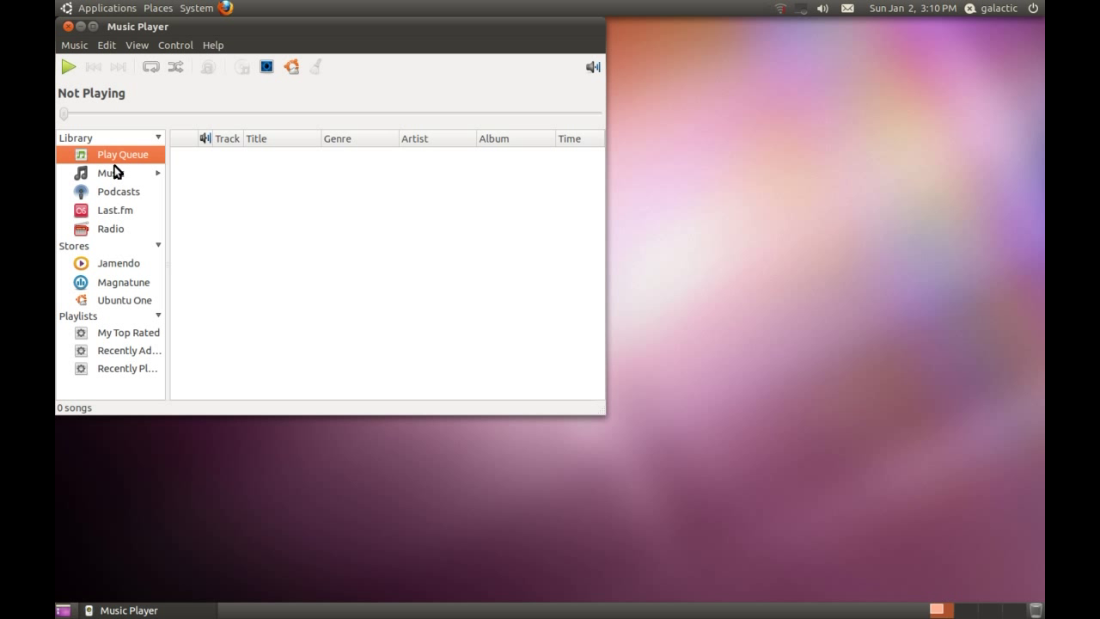
left_click(116, 173)
left_click_drag(148, 29, 245, 47)
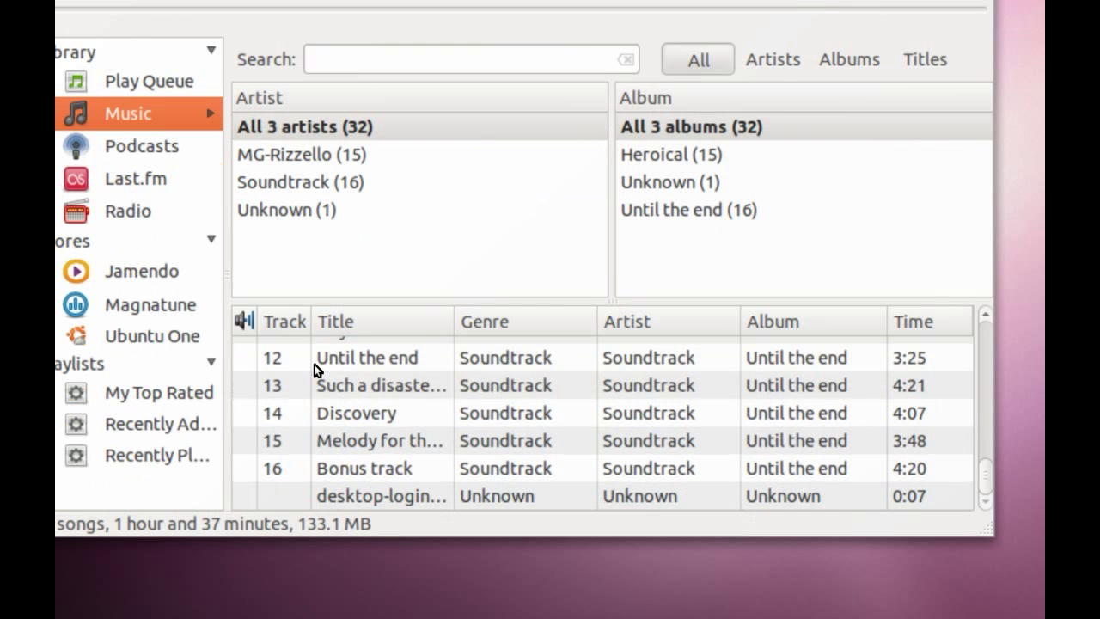
- Play track 12 'Until the end' by Soundtrack and pause it at 0:49
double_click(316, 413)
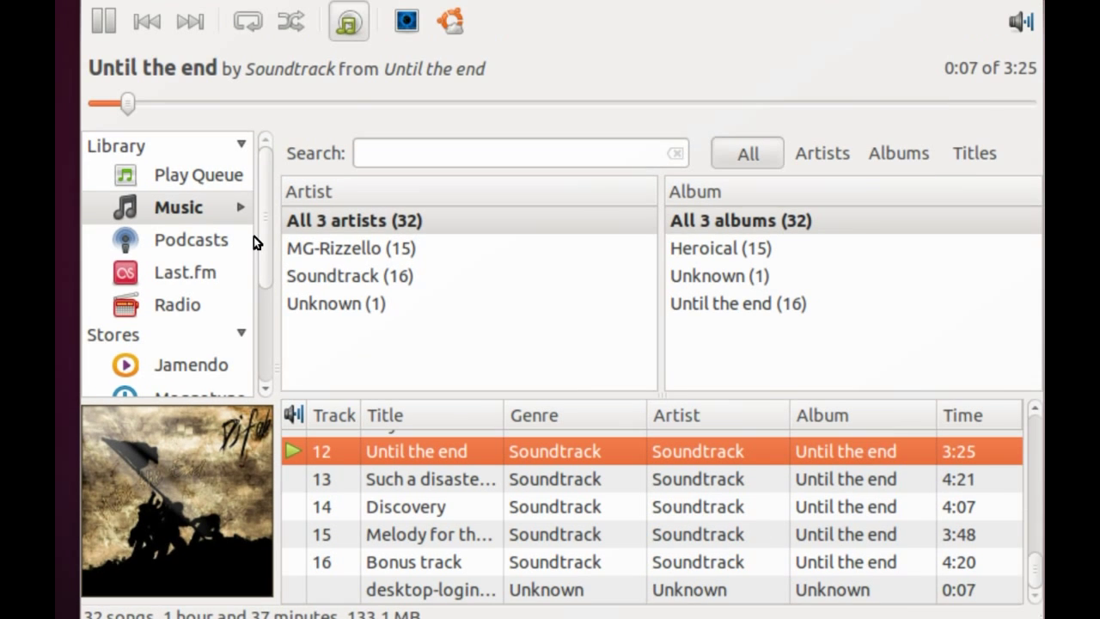
scroll(261, 240, "down", 3)
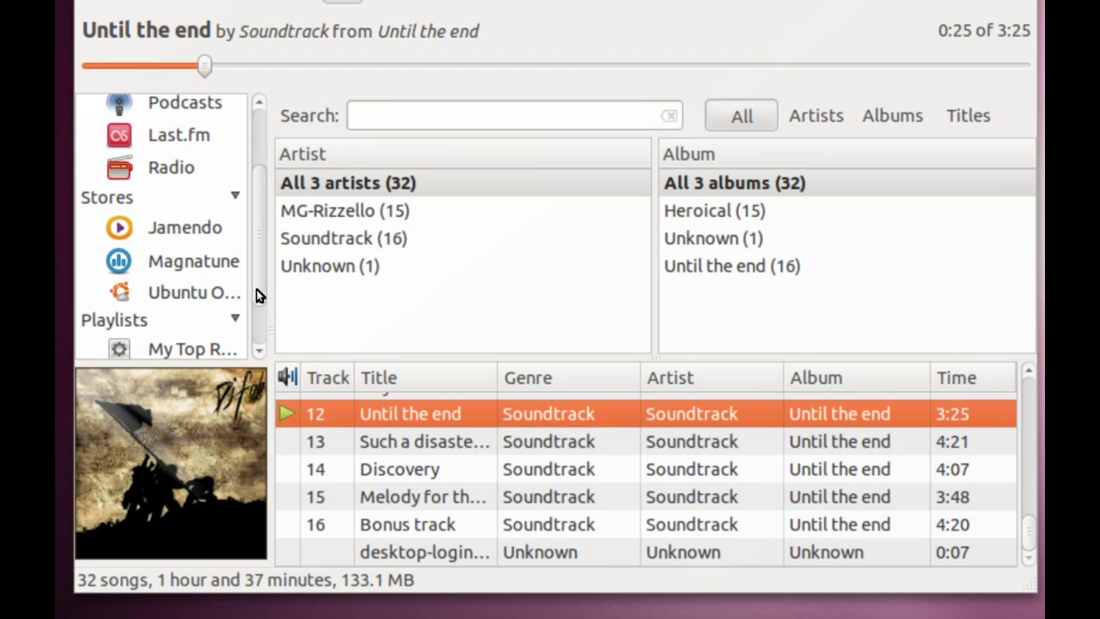
mouse_move(256, 289)
left_mouse_down()
mouse_move(263, 255)
mouse_move(256, 295)
left_mouse_up()
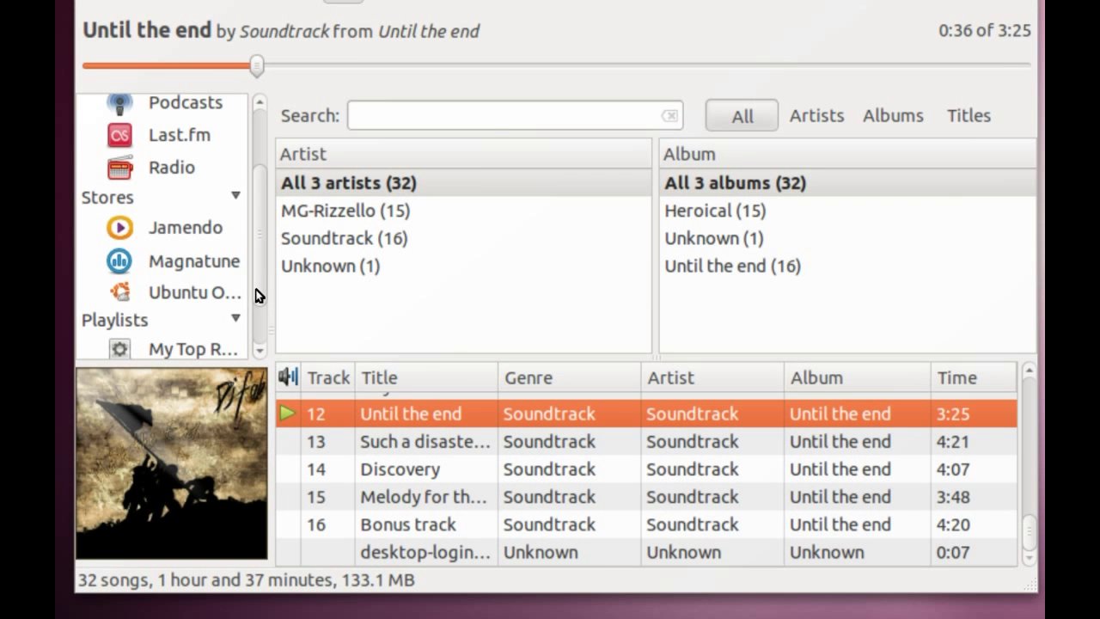
left_click_drag(255, 294, 255, 304)
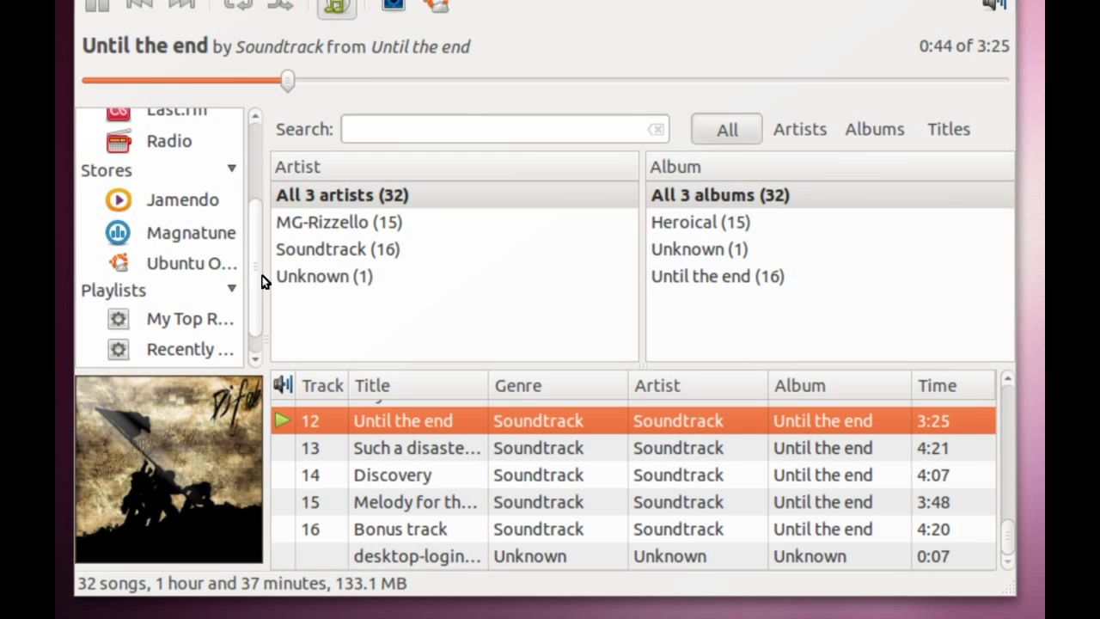
key("ctrl+space")
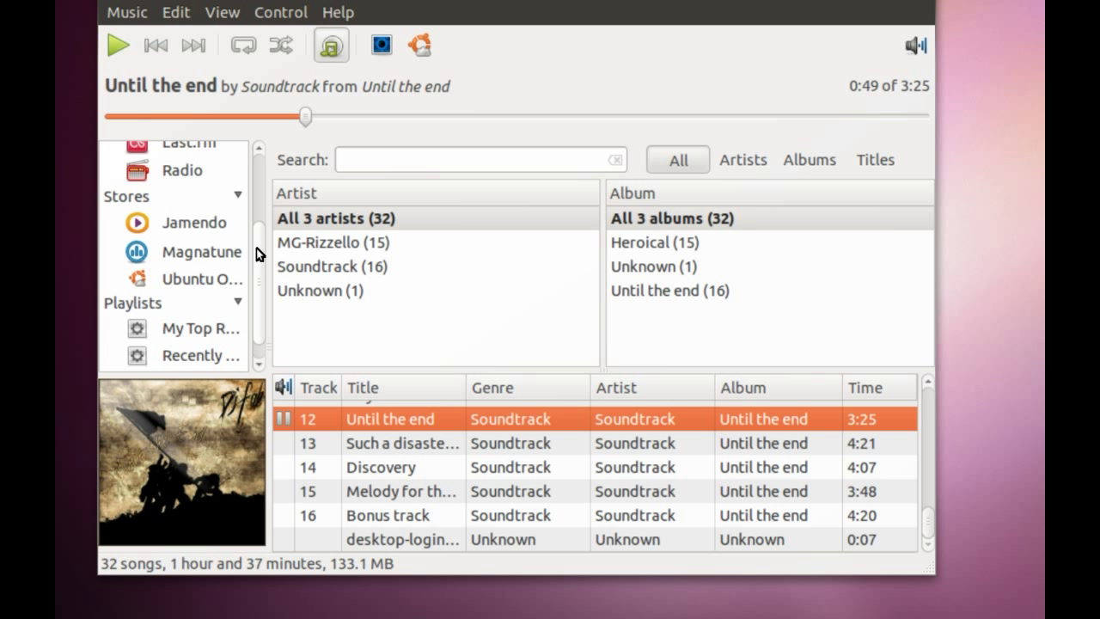
left_click_drag(256, 248, 202, 330)
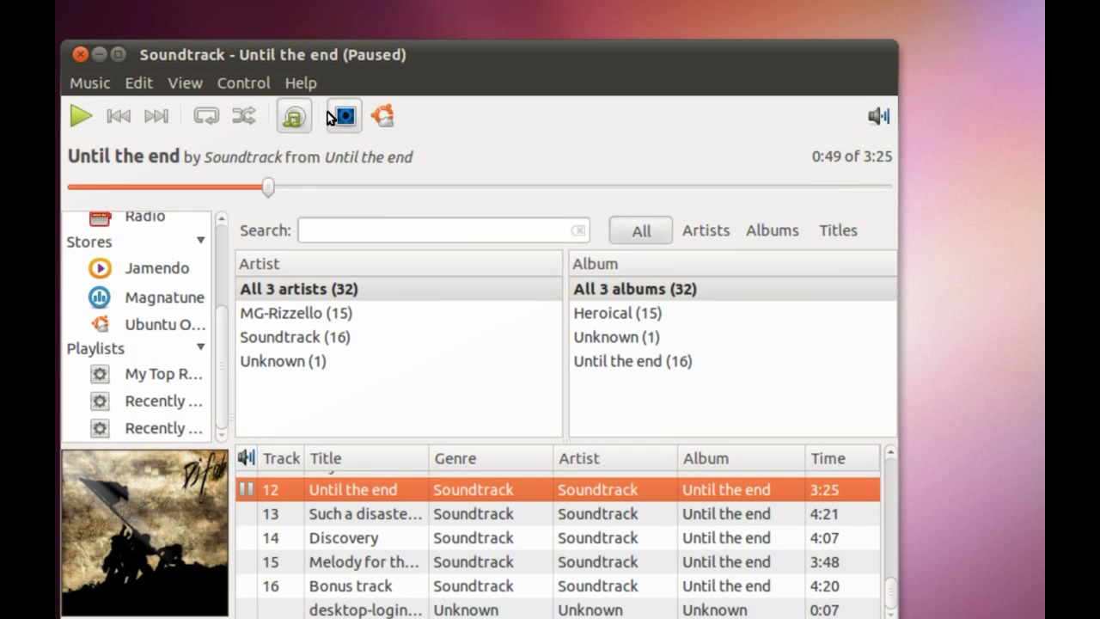
- Resume playback with the GOOM visualization, then skip to track 13 from the panel sound menu
left_click(329, 116)
left_click(81, 115)
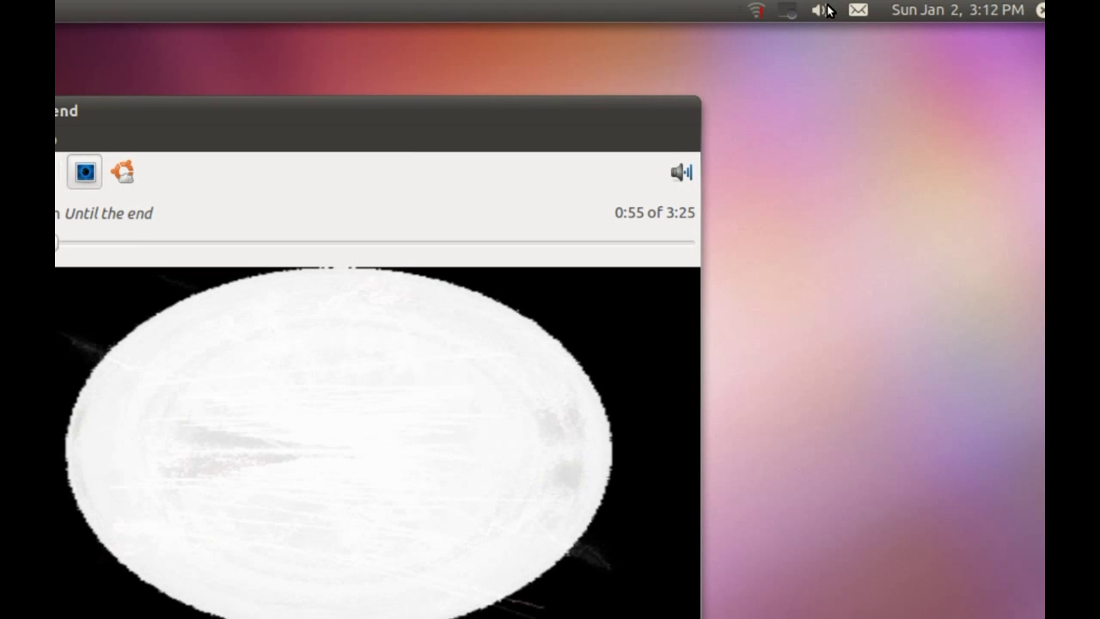
left_click(823, 10)
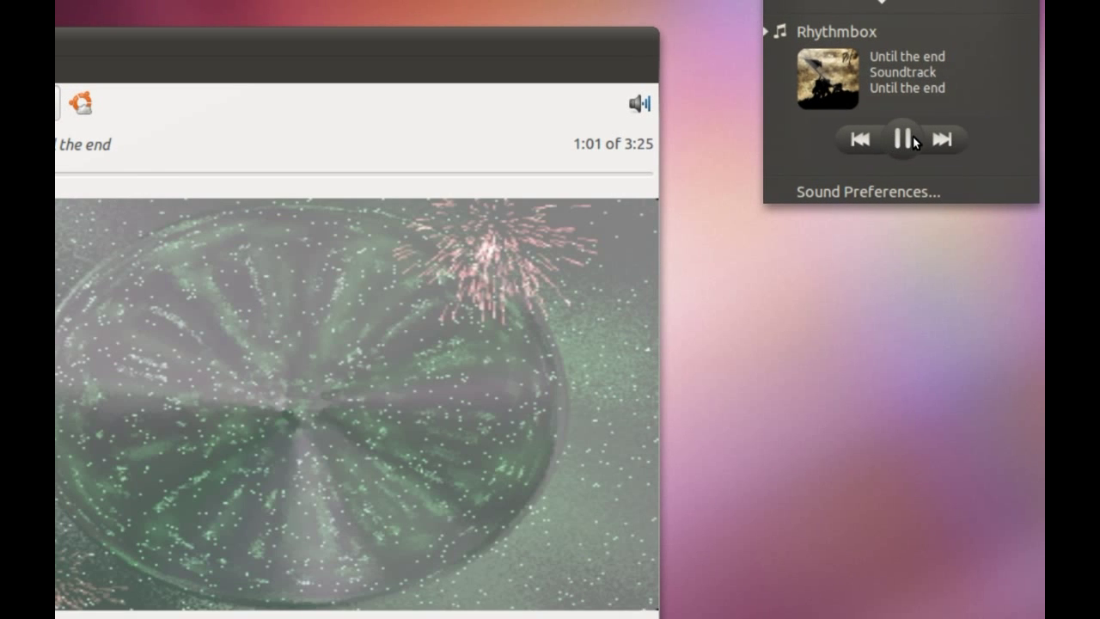
left_click(932, 138)
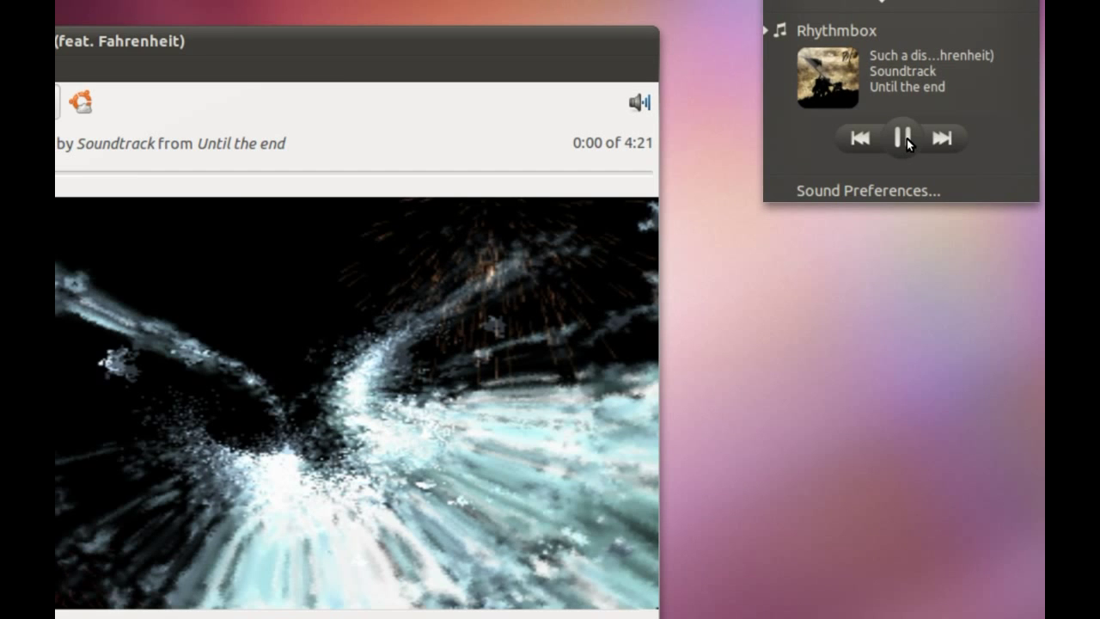